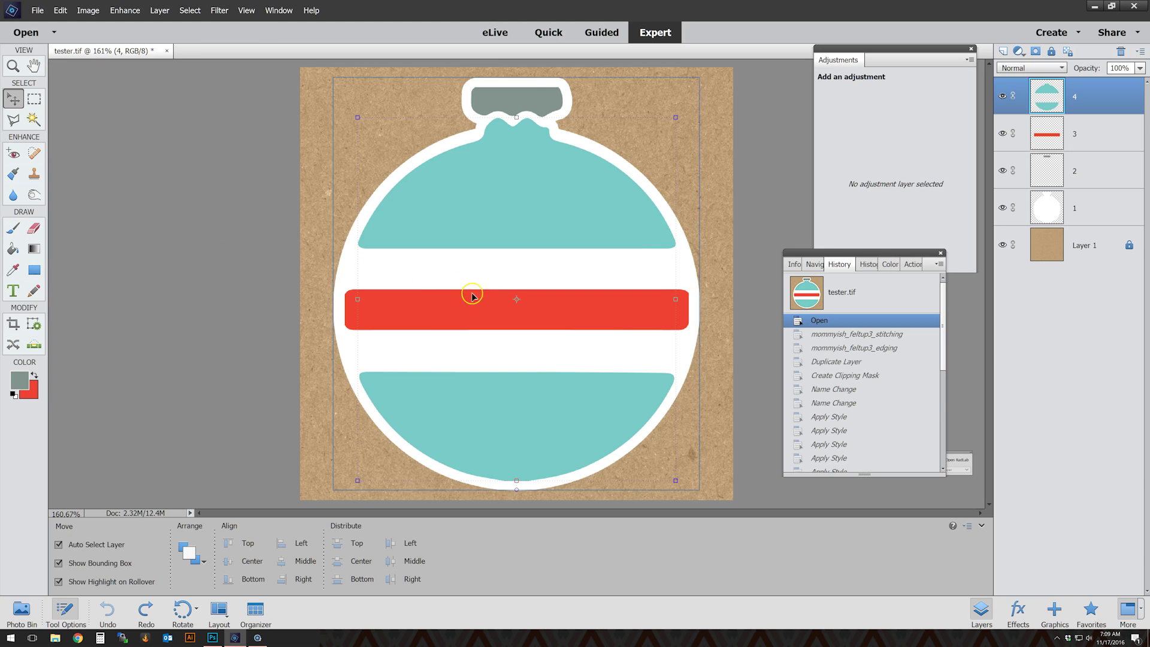
# - Review the loading options for layer styles and effect actions, and examine the felt effects among the available effects
pyautogui.click(1016, 614)
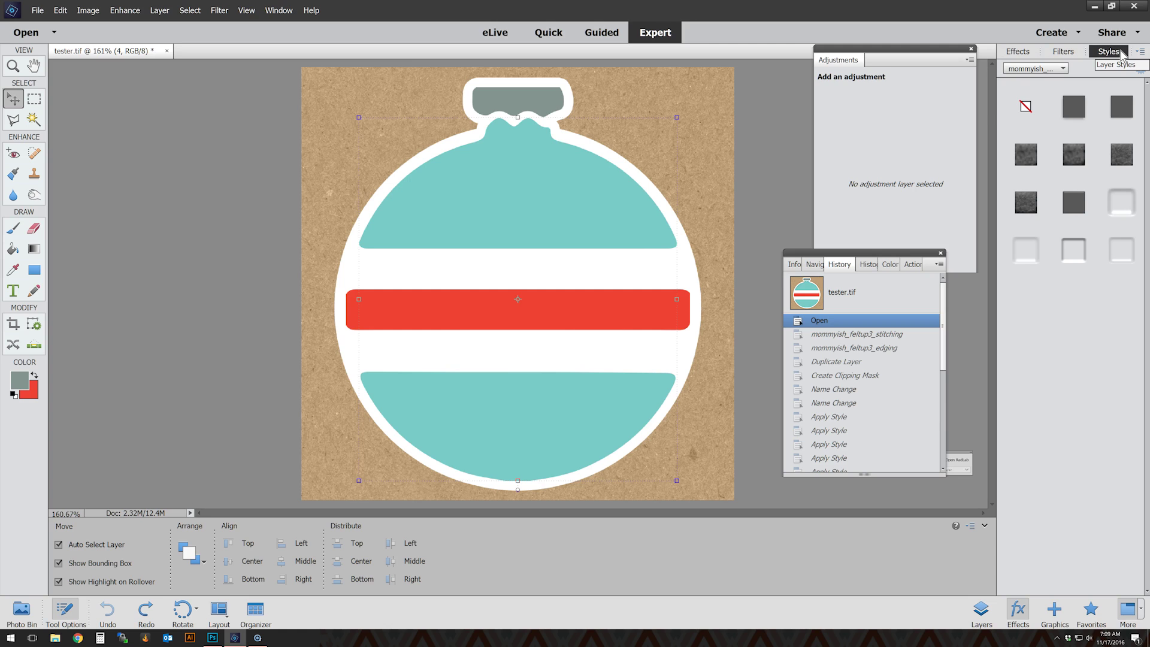
pyautogui.click(1140, 51)
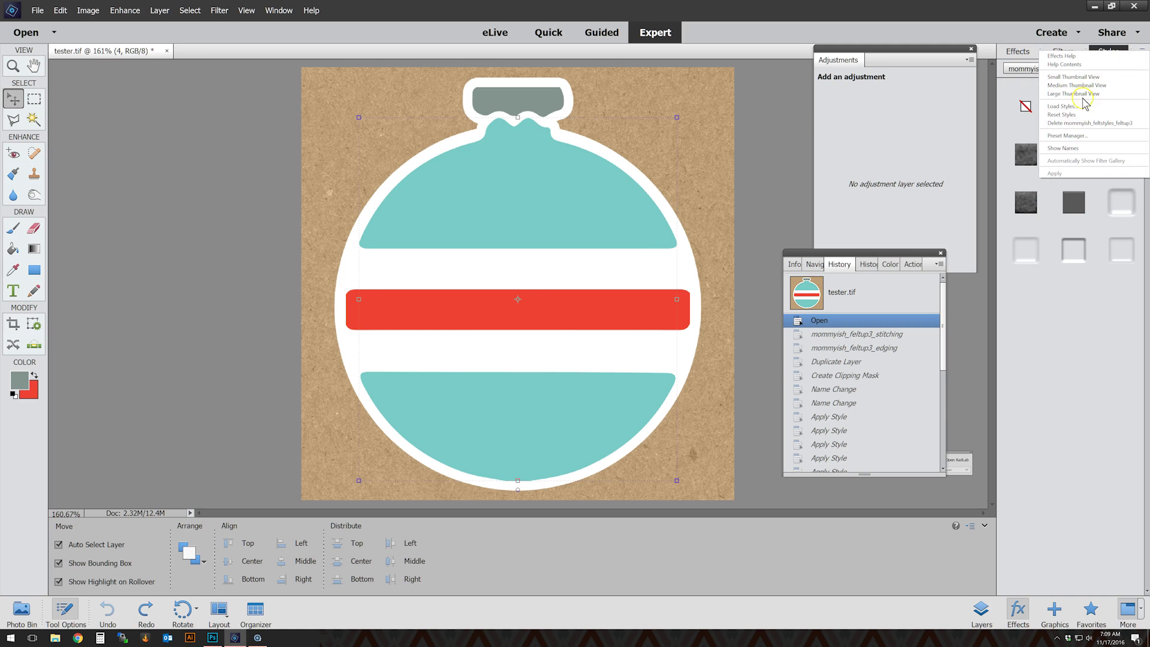
pyautogui.click(1020, 54)
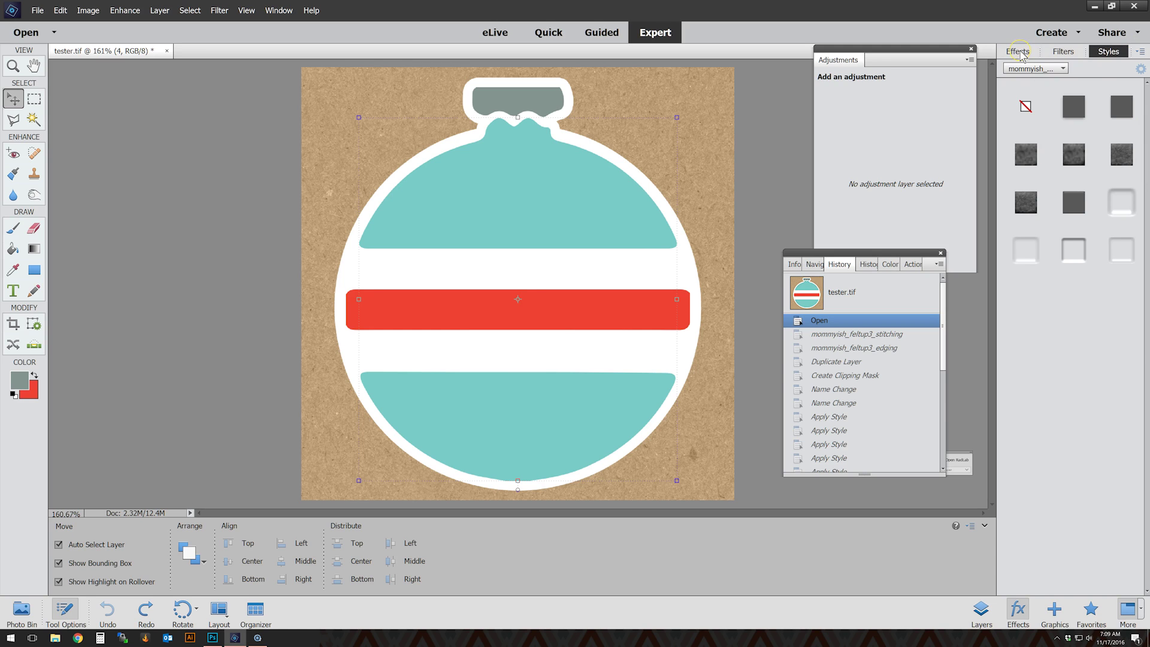
pyautogui.click(1020, 53)
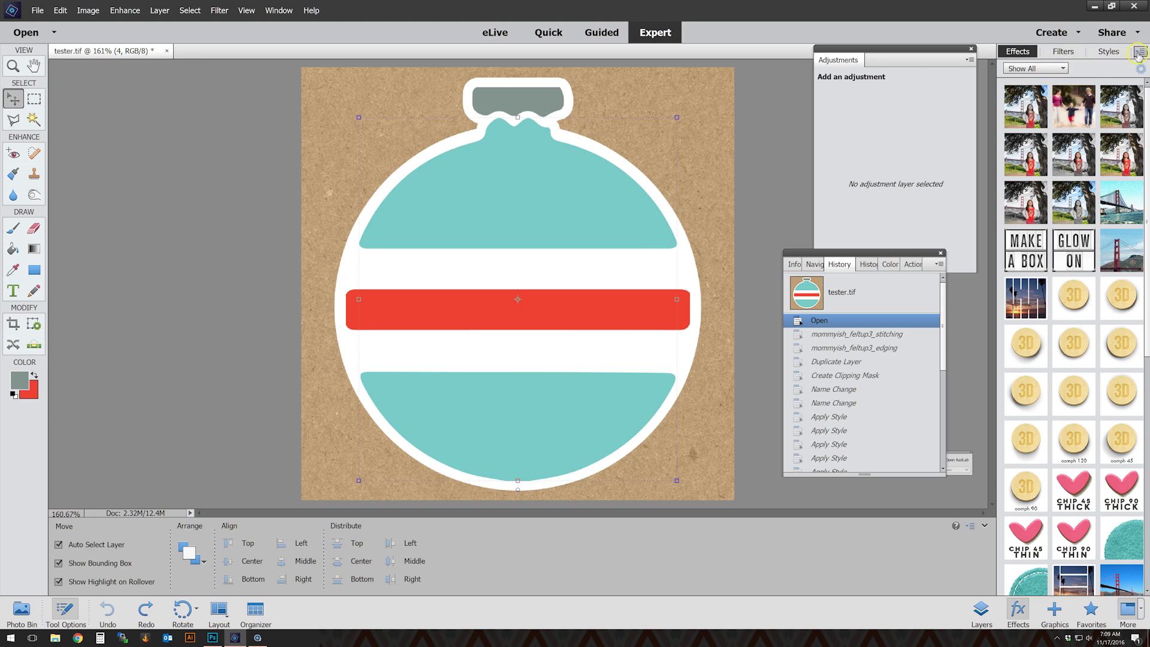
pyautogui.click(1139, 51)
pyautogui.click(1069, 106)
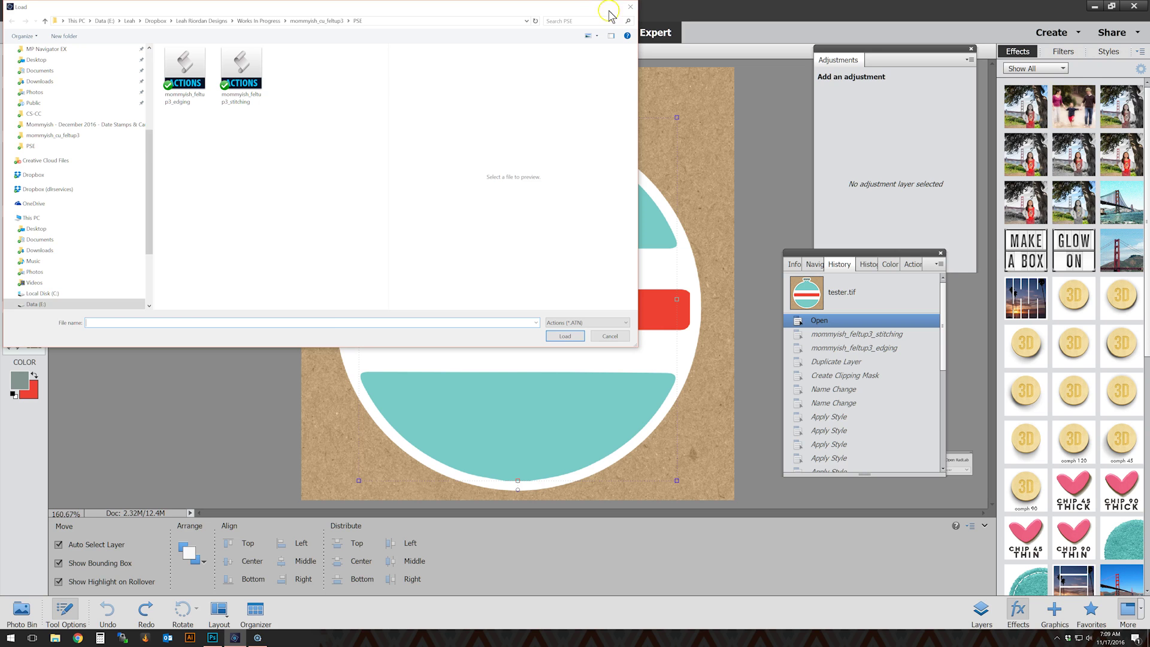
pyautogui.click(631, 8)
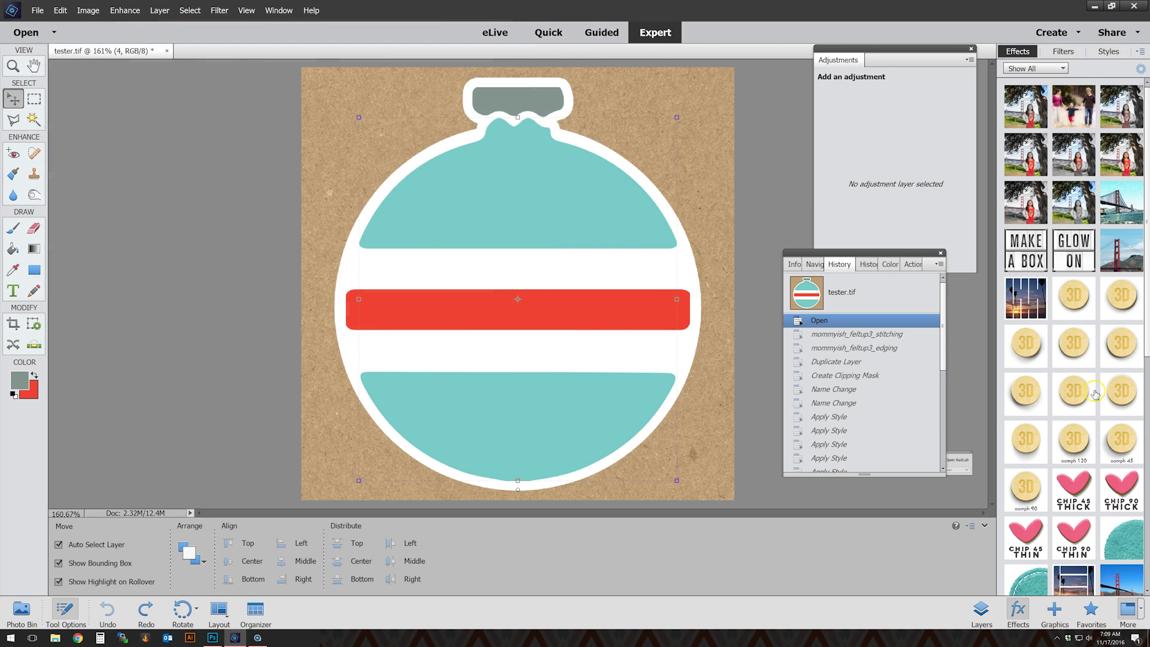
pyautogui.scroll(-3, 1060, 473)
pyautogui.scroll(-5, 1059, 473)
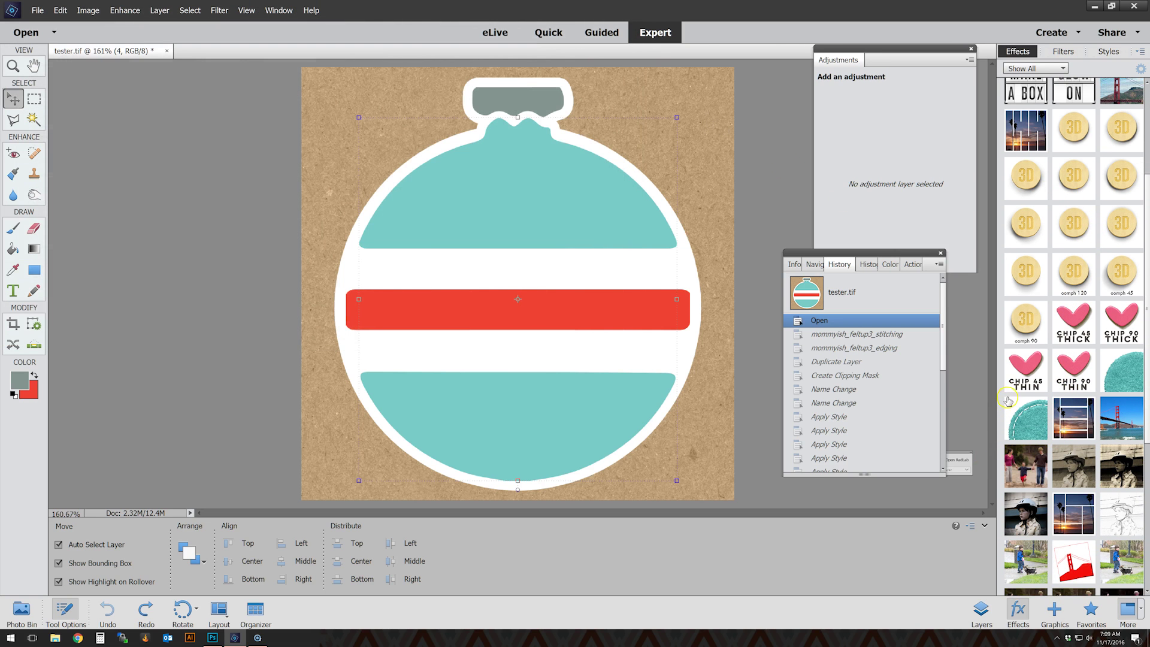
pyautogui.scroll(-2, 1138, 333)
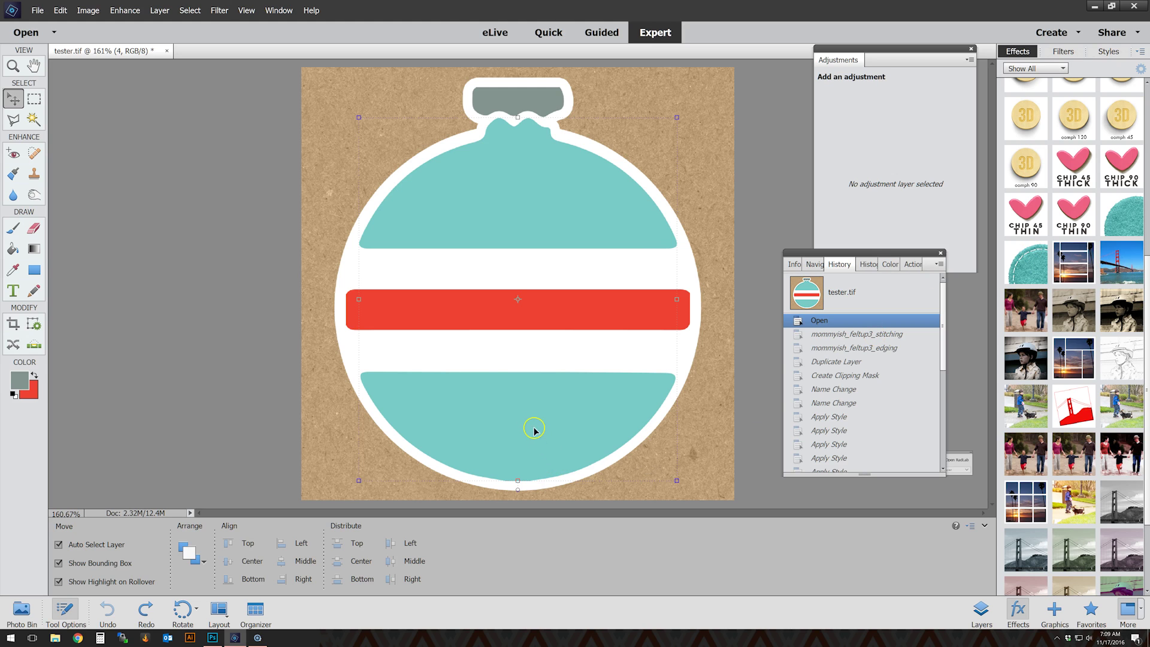
# - Examine the Mommyish felt edging and stitching brushes in the brush presets, trying the 43 px stitching brush
pyautogui.click(13, 231)
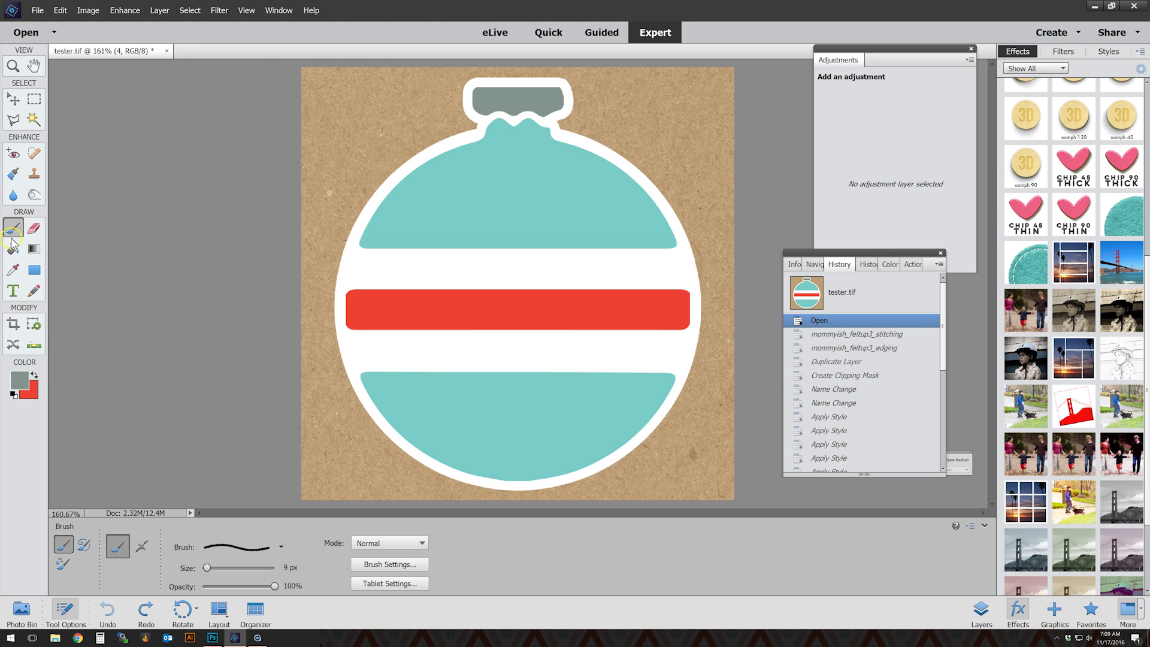
pyautogui.click(281, 547)
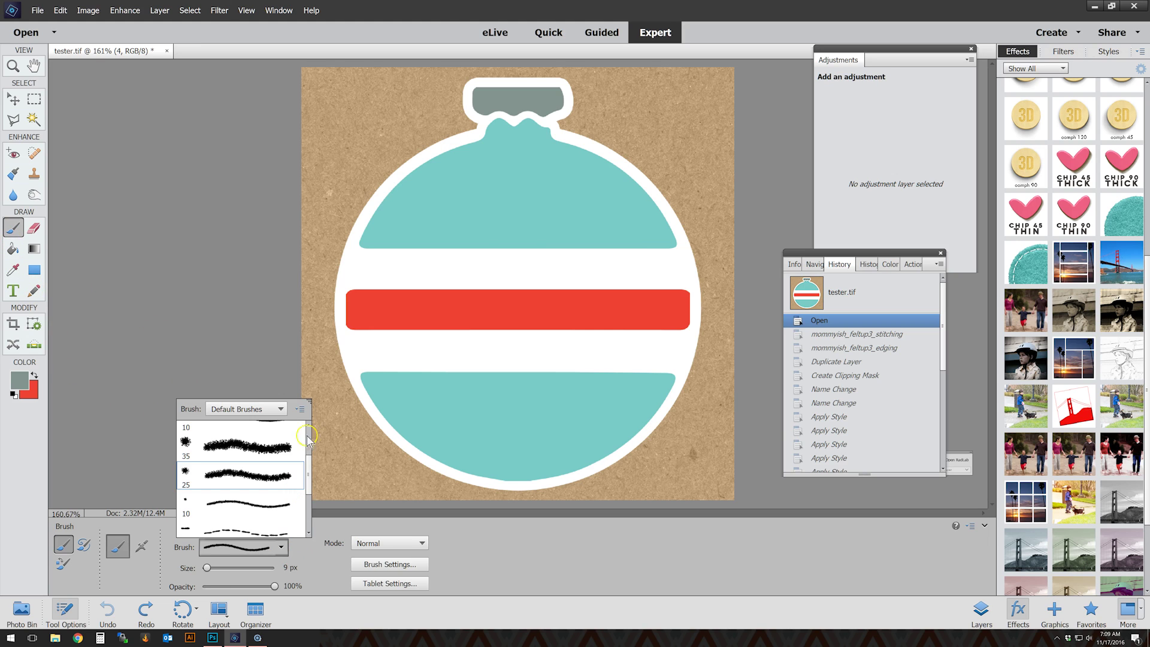
pyautogui.click(300, 409)
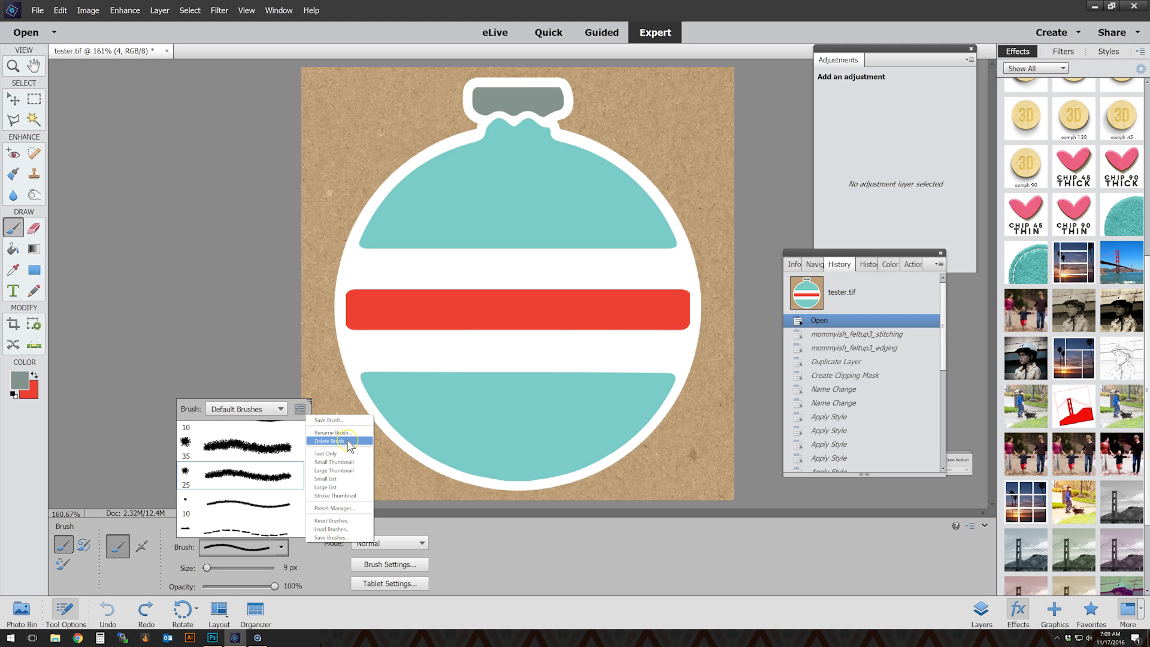
pyautogui.click(273, 459)
pyautogui.scroll(2, 273, 459)
pyautogui.scroll(2, 273, 460)
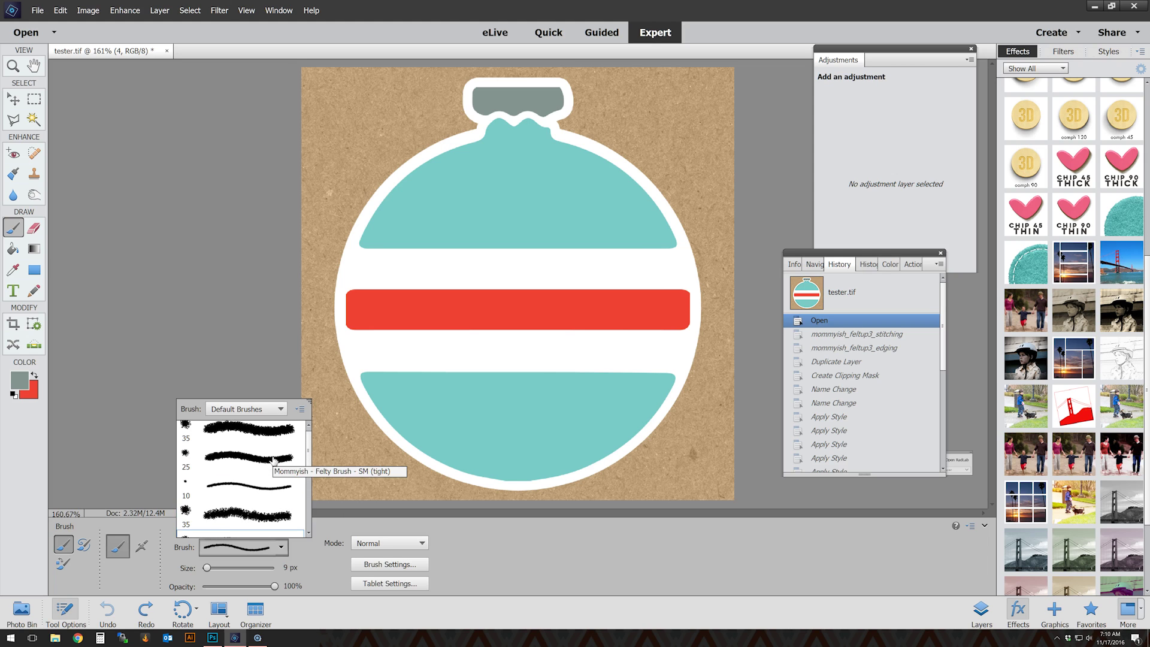
pyautogui.scroll(1, 273, 460)
pyautogui.scroll(-2, 273, 460)
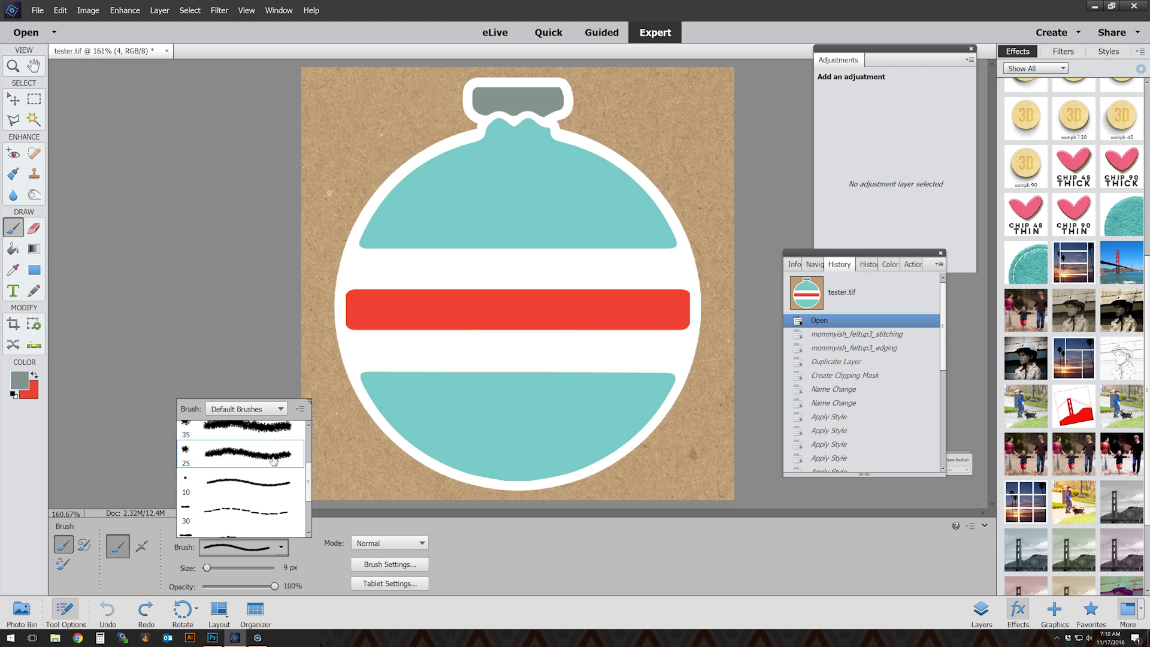
pyautogui.scroll(-4, 273, 460)
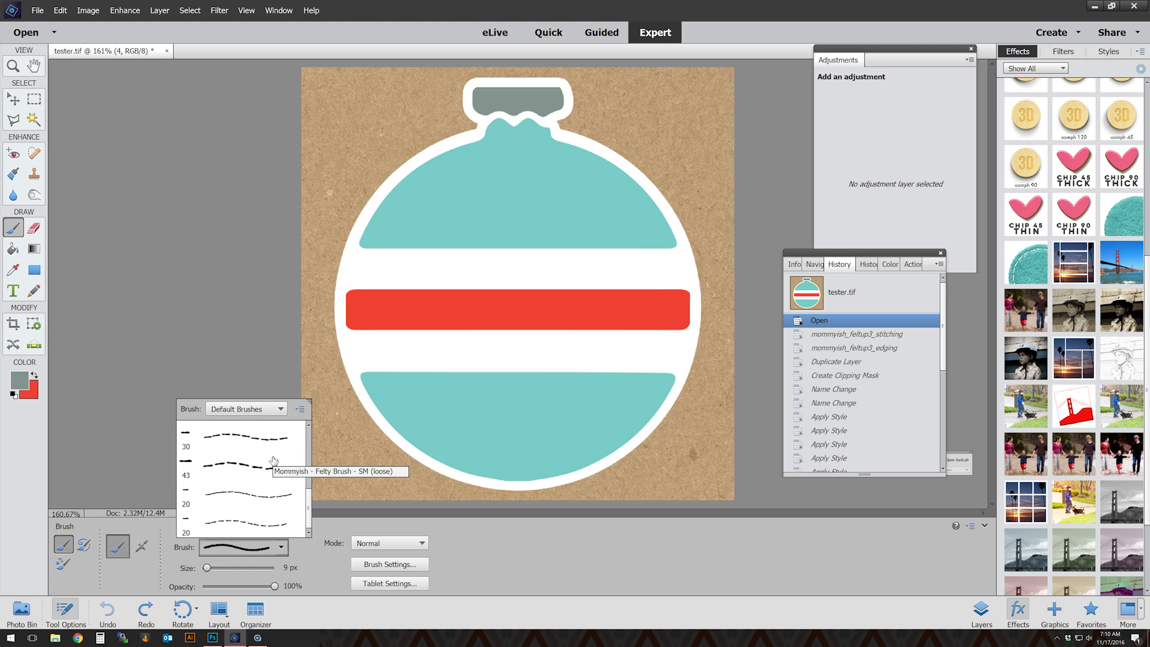
pyautogui.click(251, 488)
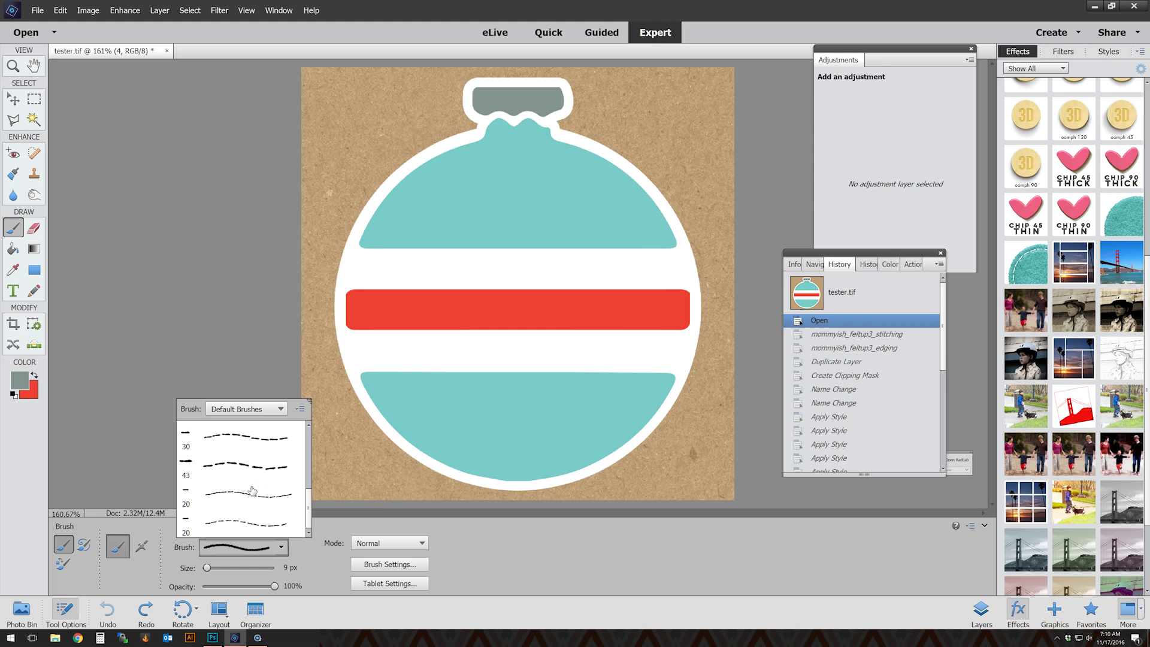
pyautogui.click(252, 462)
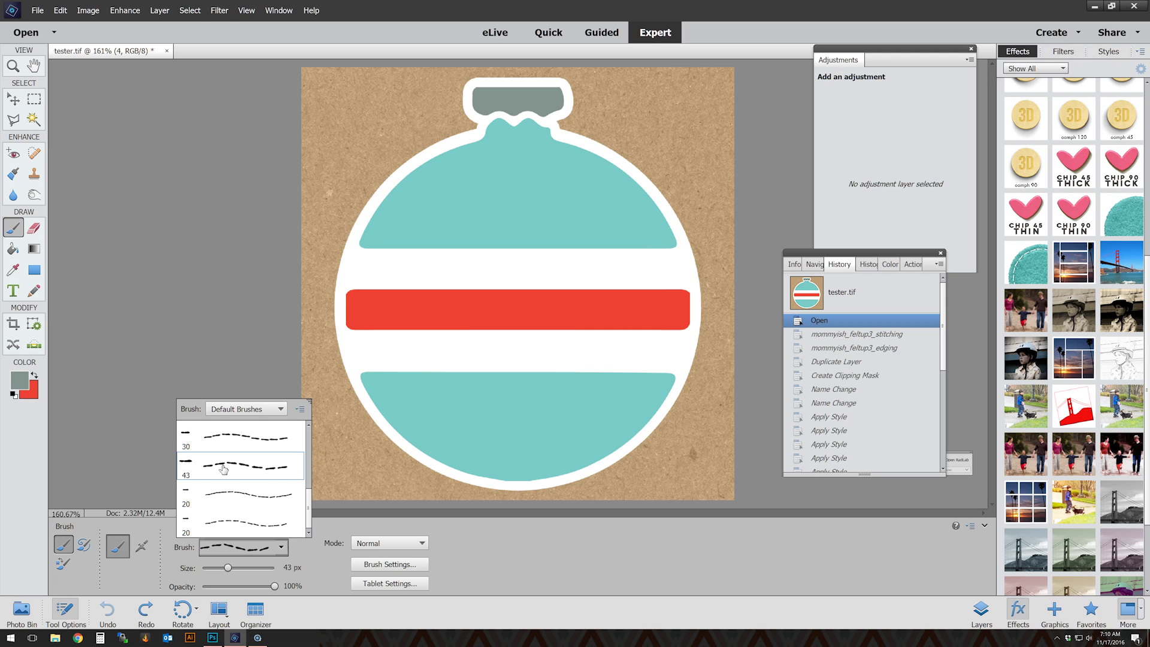
pyautogui.scroll(8, 224, 469)
pyautogui.scroll(1, 223, 469)
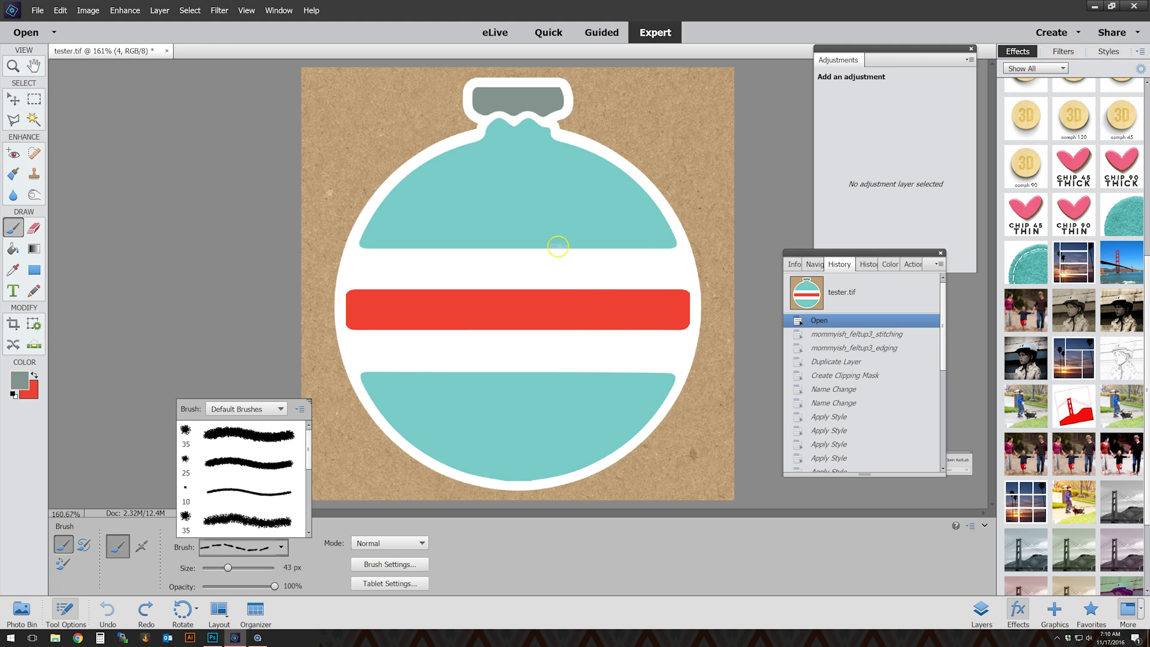
# - Set the foreground color to the ornament's teal by sampling it from the artwork
pyautogui.click(13, 99)
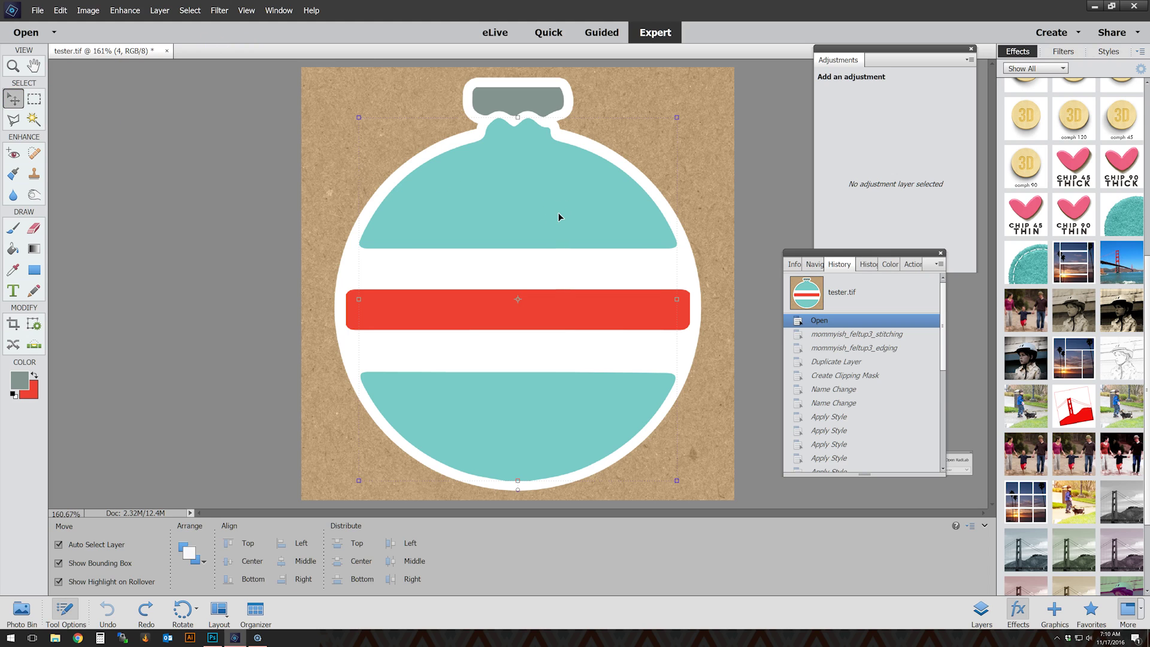
pyautogui.click(13, 274)
pyautogui.click(528, 196)
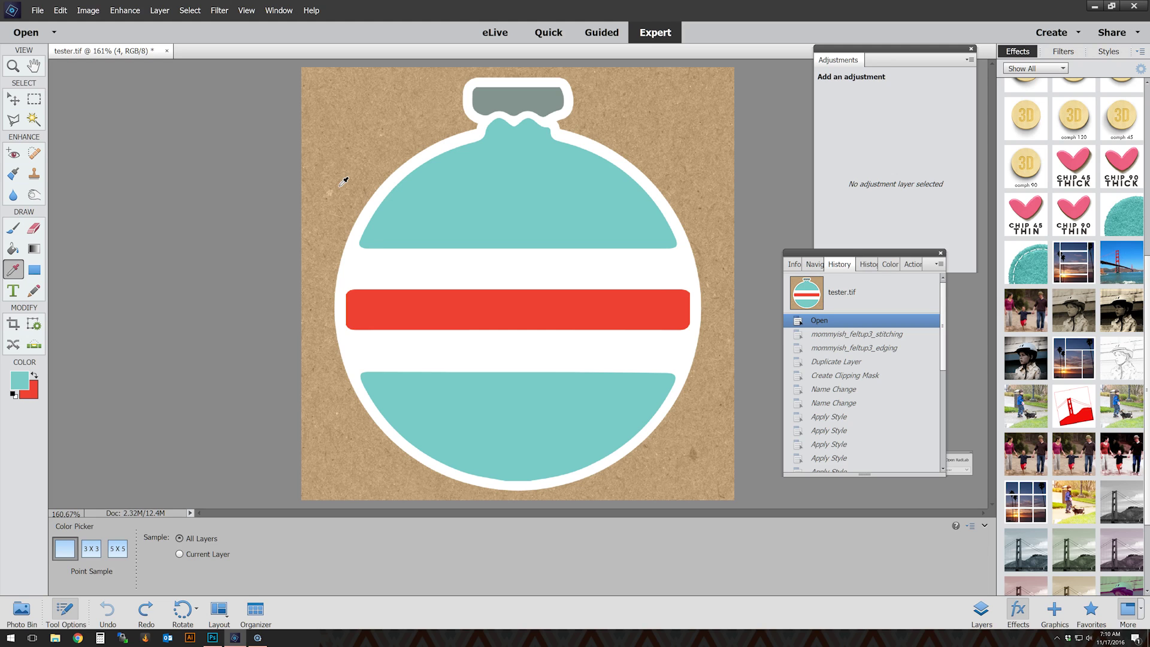
pyautogui.click(222, 176)
# - Run the mommyish_feltup3_edging effect on the teal shapes using the 25 px Mommyish - Felty Brush - SM (loose)
pyautogui.click(15, 233)
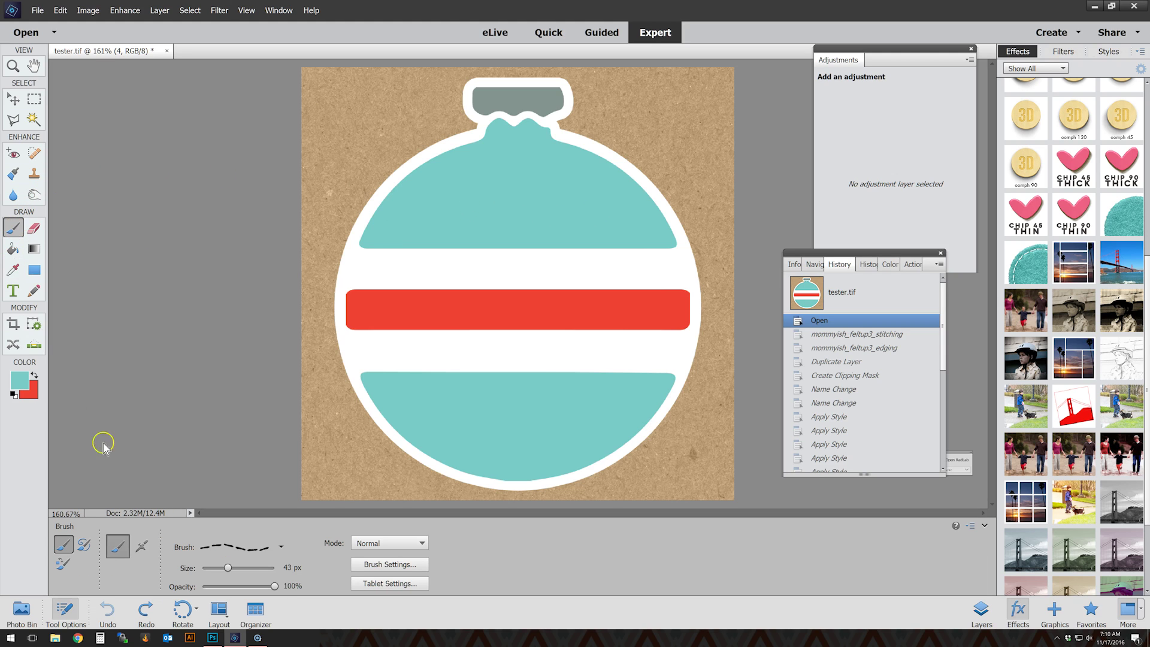
pyautogui.click(233, 551)
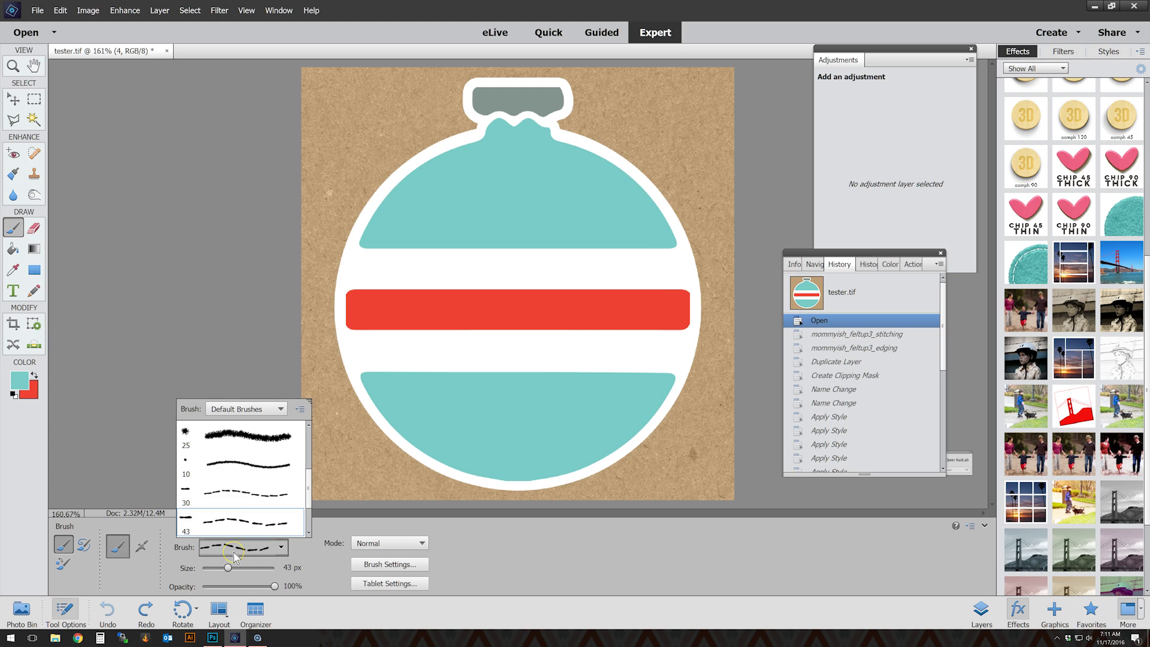
pyautogui.scroll(2, 259, 476)
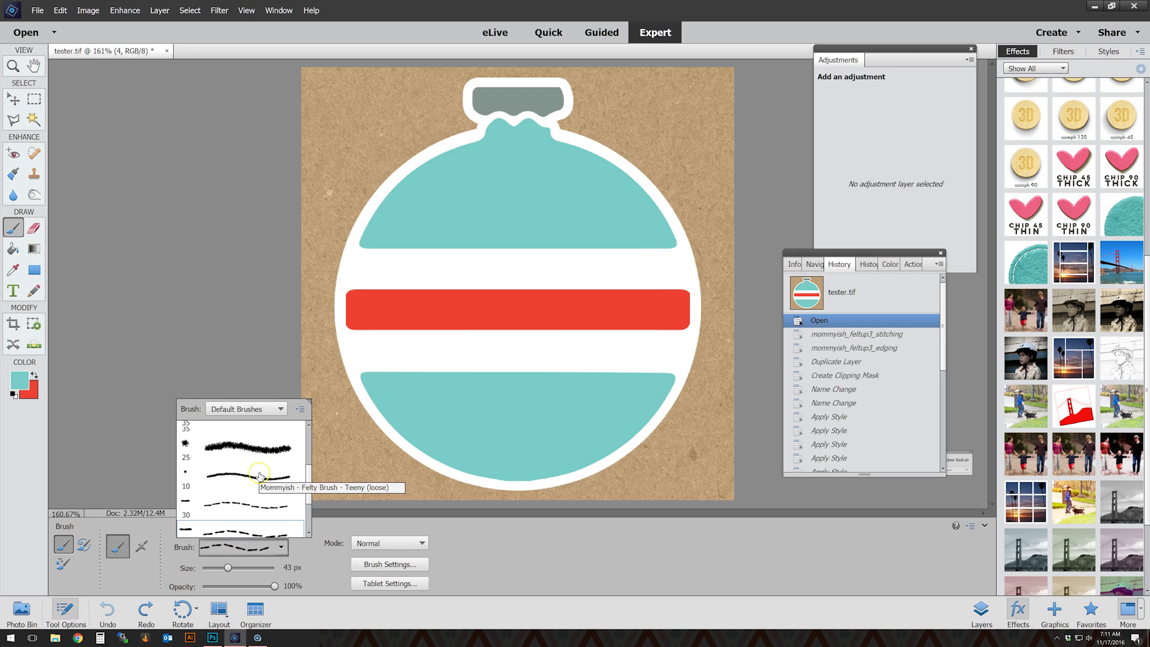
pyautogui.click(244, 479)
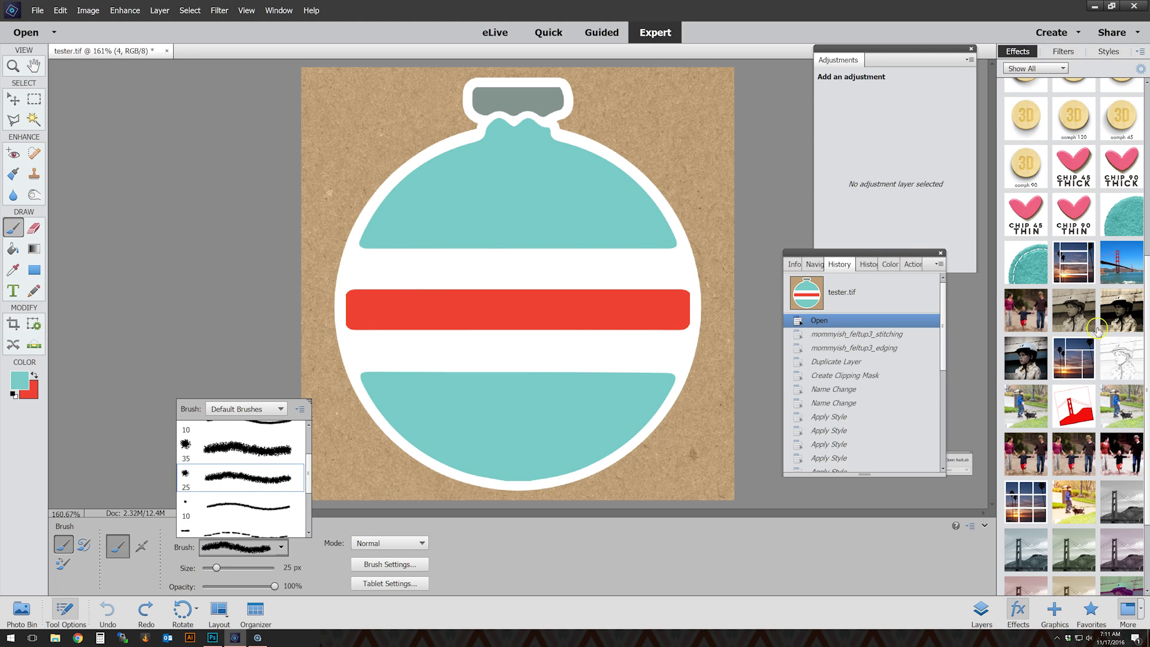
pyautogui.doubleClick(1129, 219)
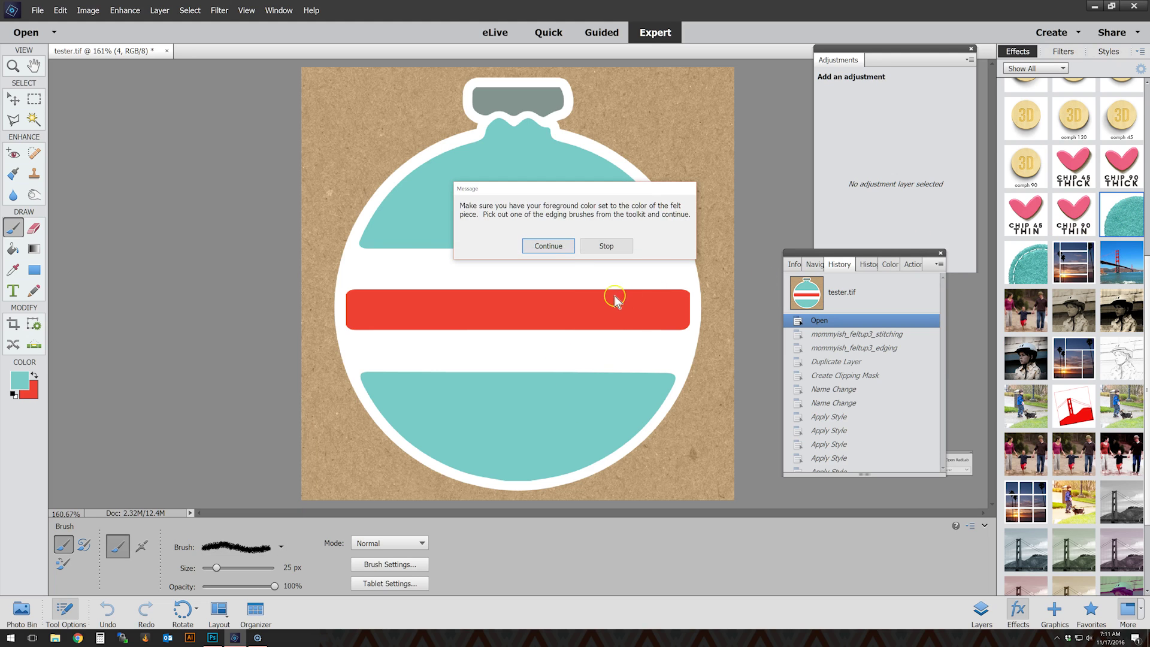
pyautogui.click(548, 247)
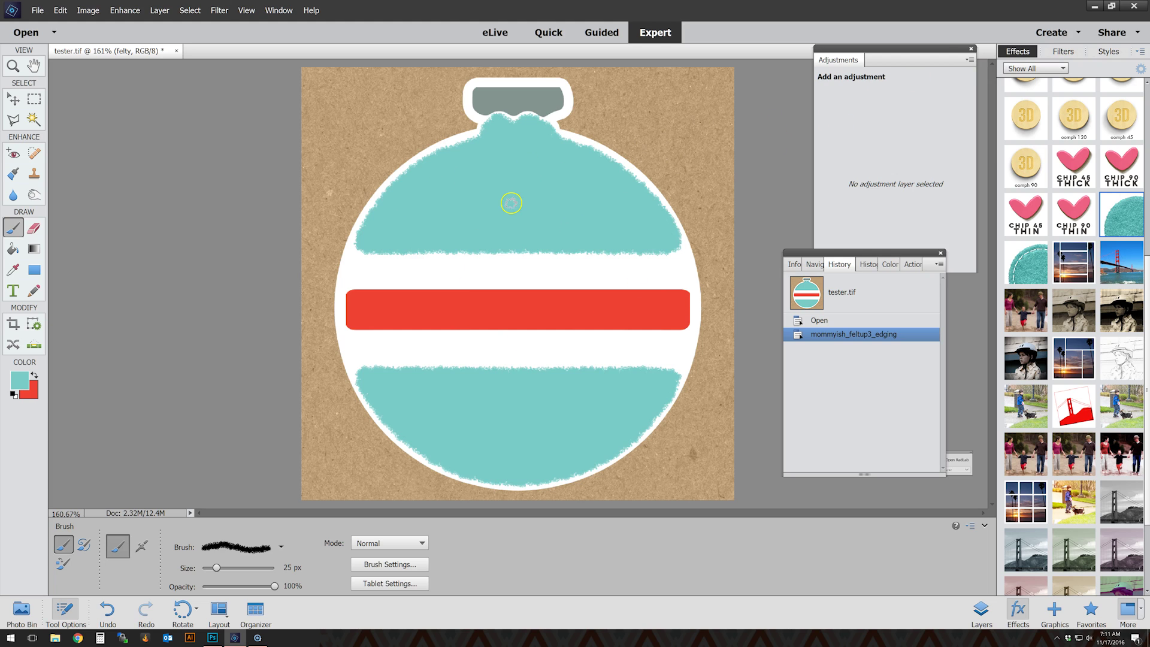
# - Try a dark Mommyish felt layer style on the teal shapes and revert the image to its opened state
pyautogui.click(1106, 52)
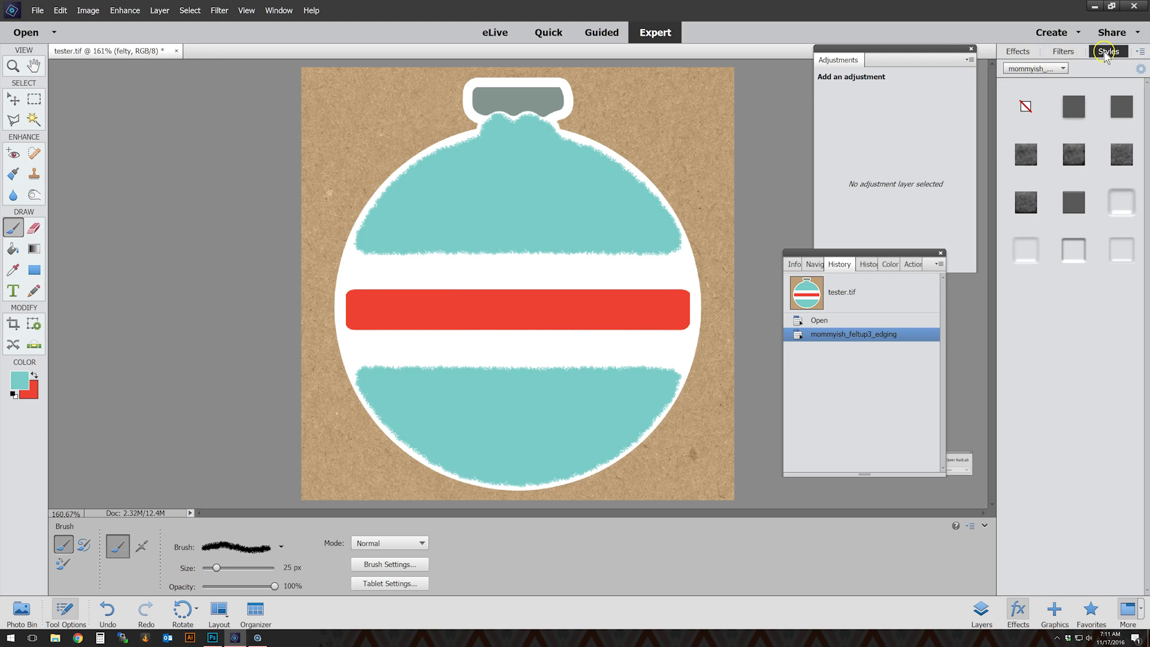
pyautogui.click(1076, 154)
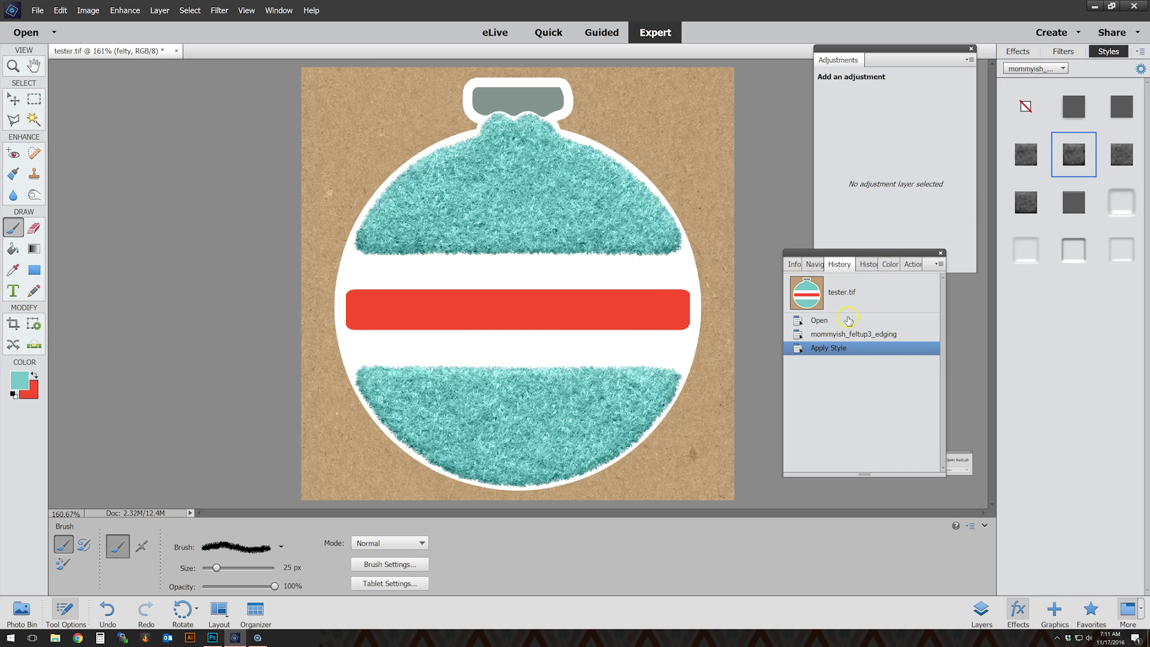
pyautogui.click(848, 320)
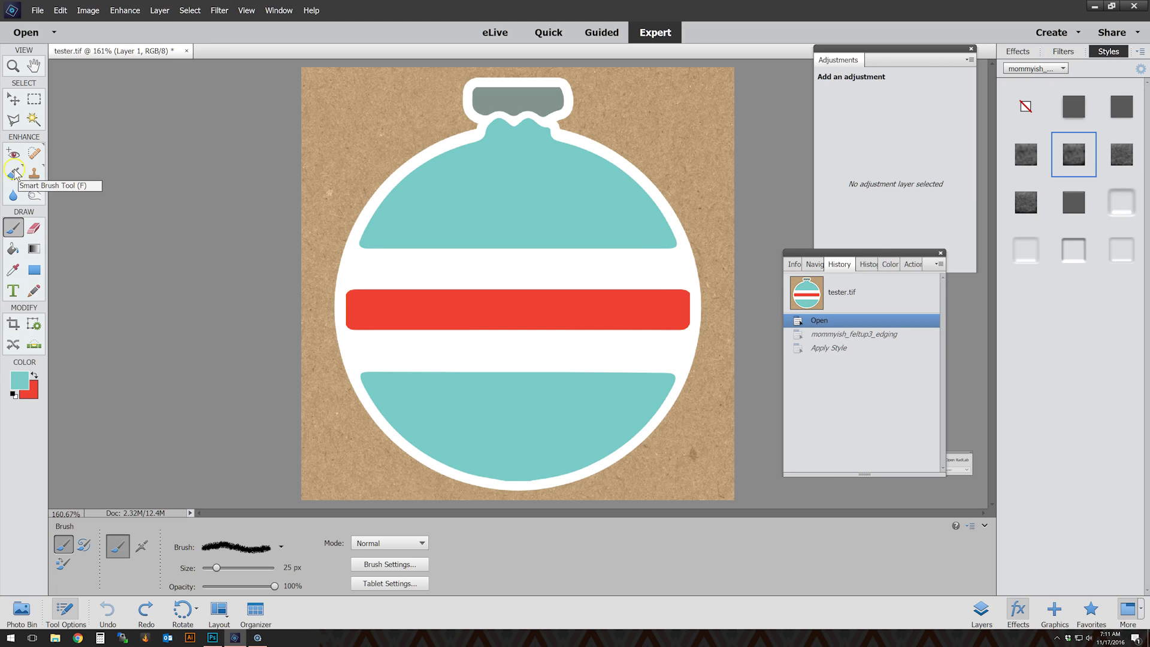
# - Select the teal ornament layer and set the foreground color to white (ffffff), sampled from the artwork
pyautogui.click(1017, 54)
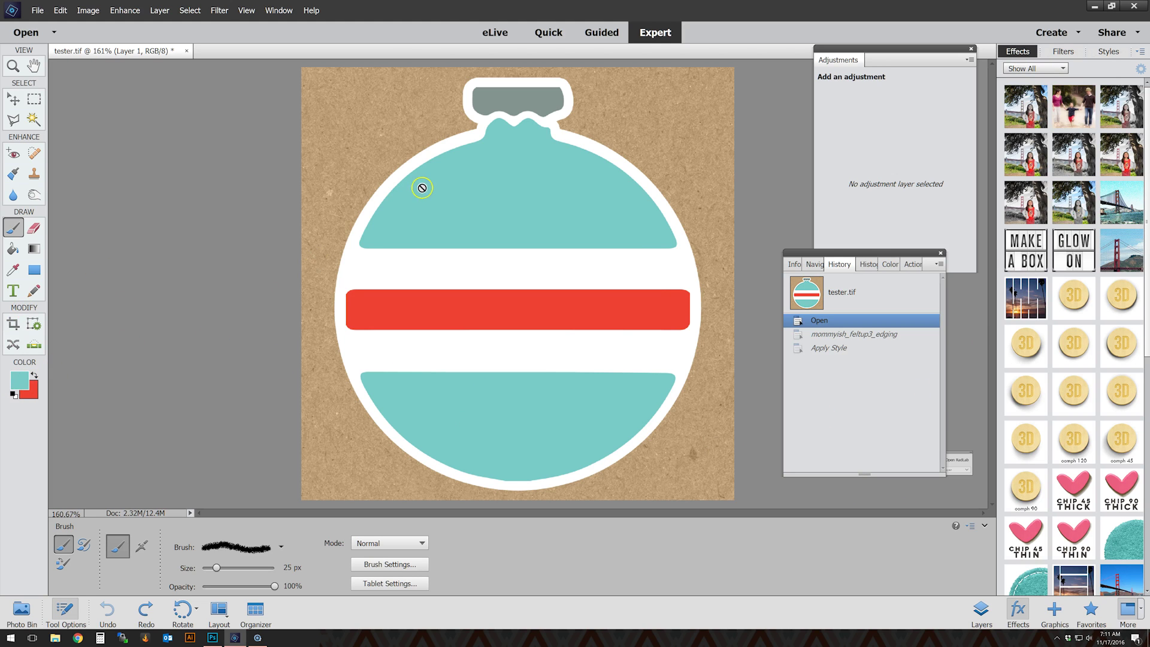
pyautogui.click(18, 101)
pyautogui.click(527, 190)
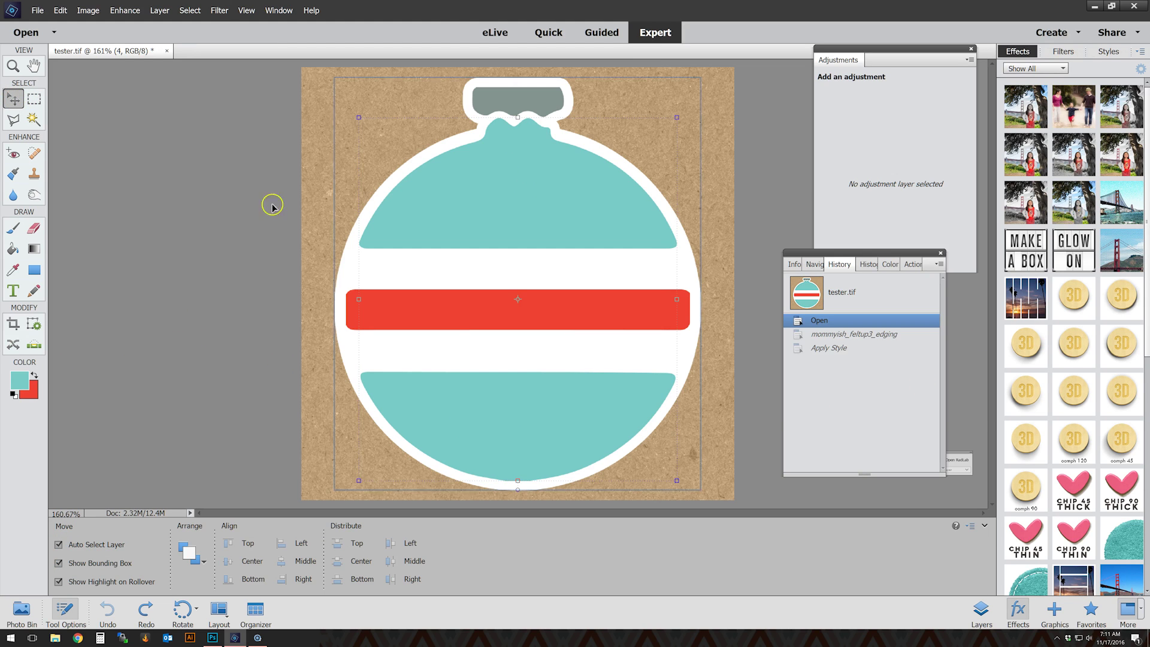
pyautogui.click(19, 379)
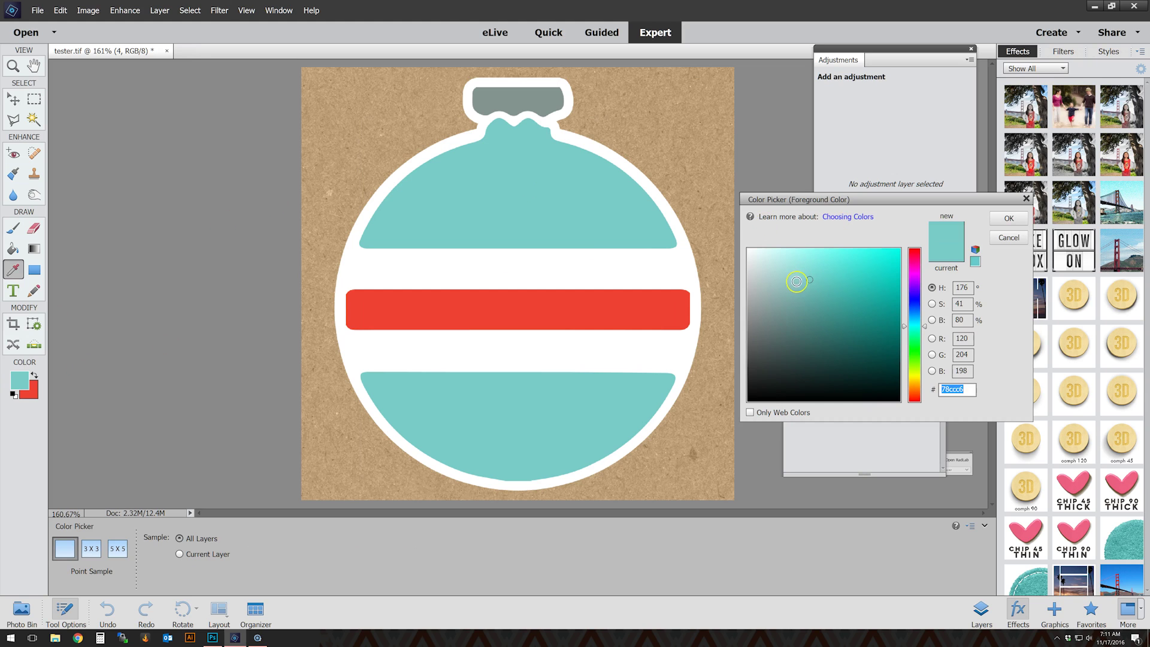
pyautogui.click(707, 237)
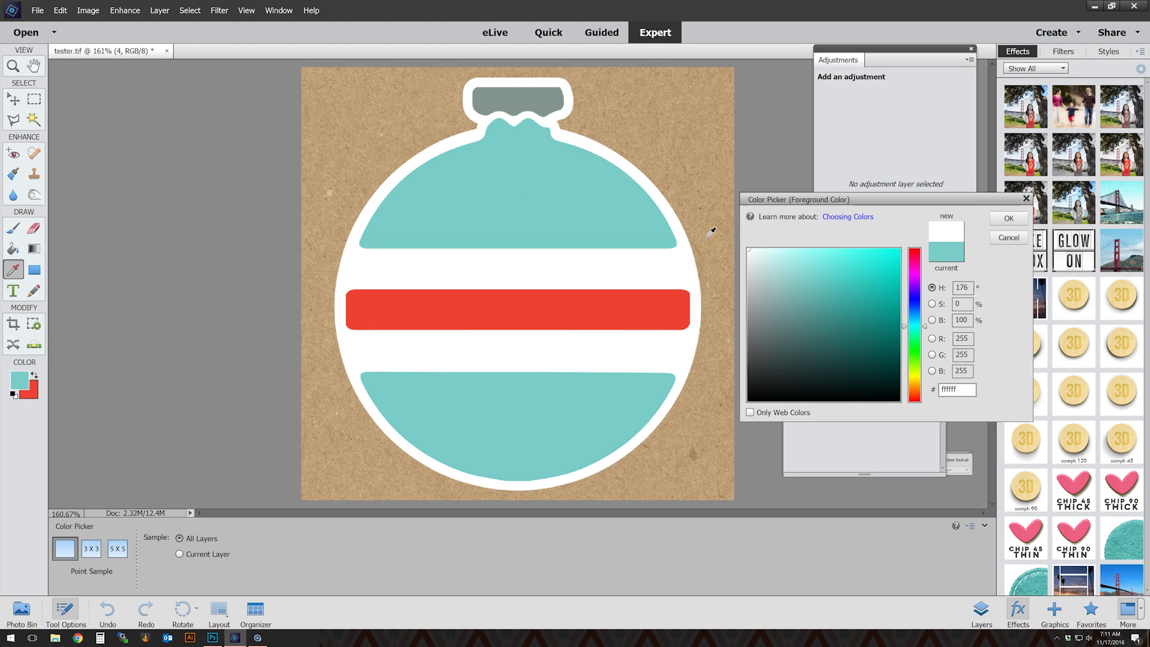
pyautogui.click(1008, 218)
pyautogui.press('v')
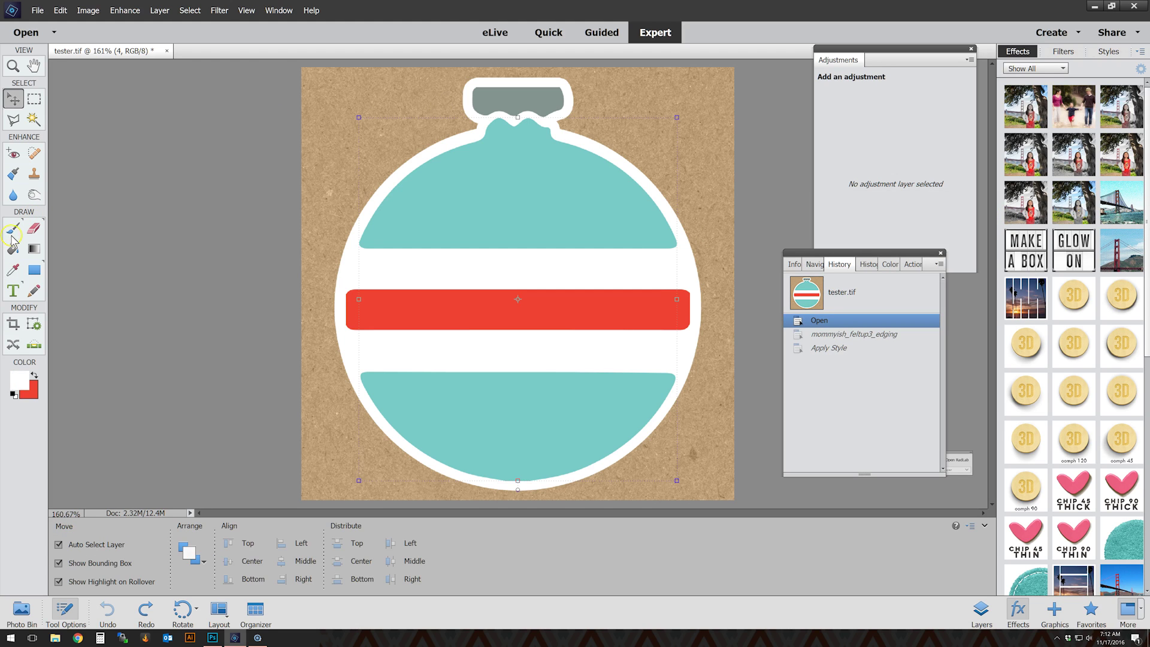
# - Choose the 30 px Mommyish - Felty Stitching I brush for painting
pyautogui.click(12, 231)
pyautogui.click(243, 547)
pyautogui.scroll(-3, 252, 503)
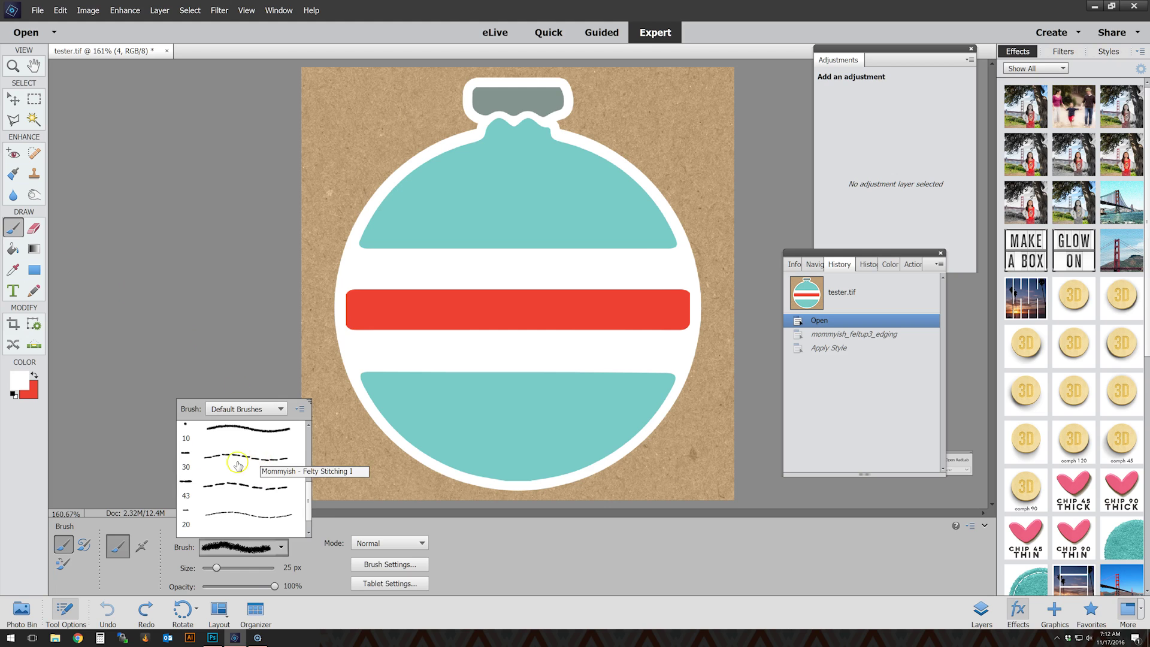
pyautogui.scroll(-1, 224, 509)
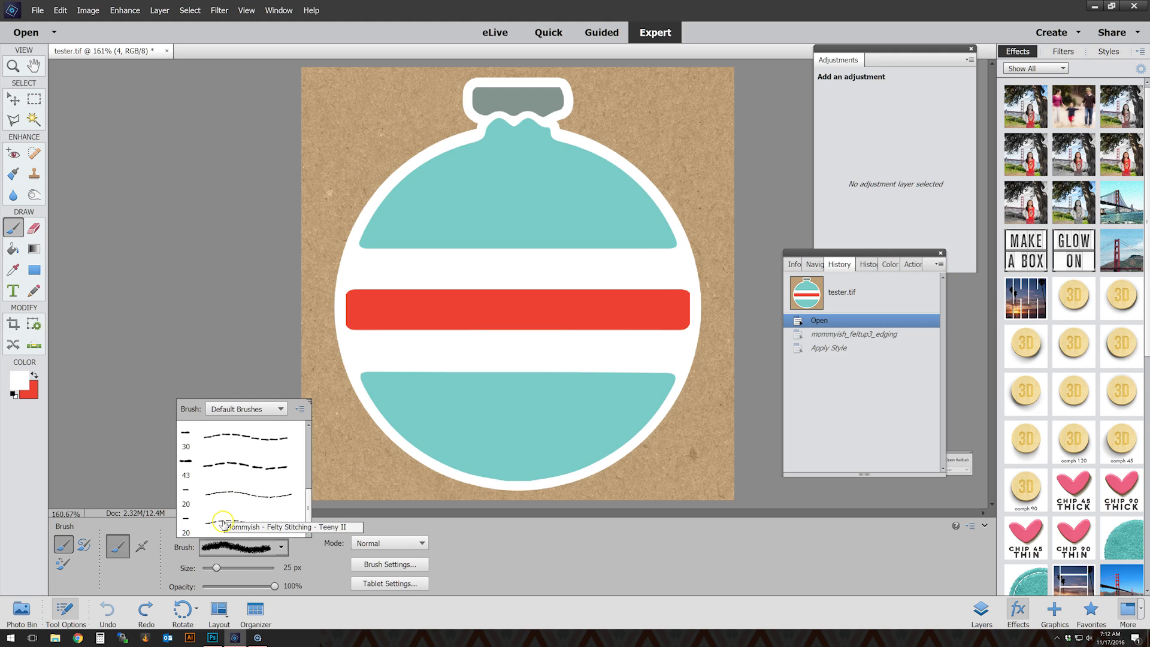
pyautogui.click(227, 437)
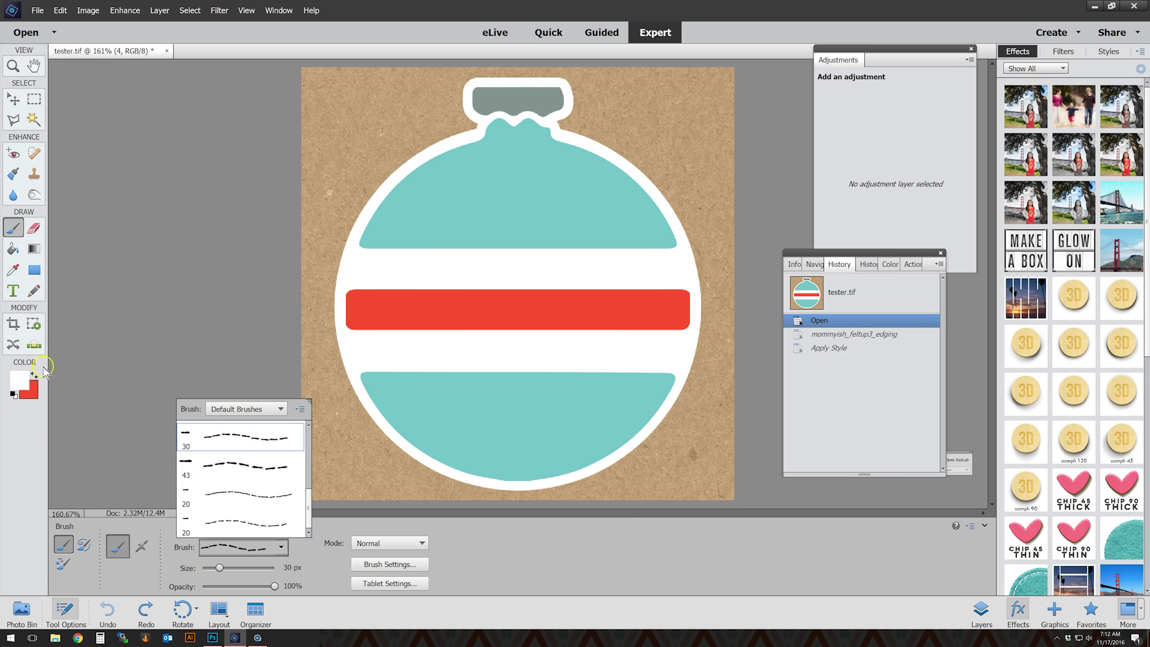
# - Run the mommyish_feltup3_stitching effect on the teal shapes with white as the stitching color
pyautogui.scroll(-3, 1054, 545)
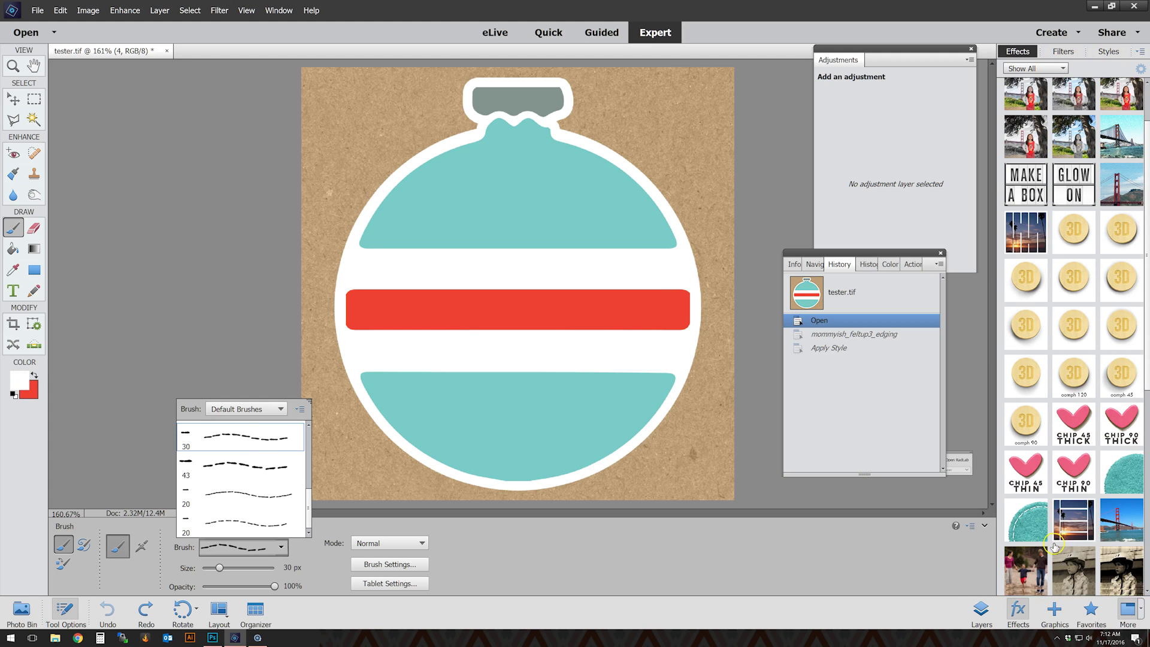
pyautogui.scroll(-1, 1054, 545)
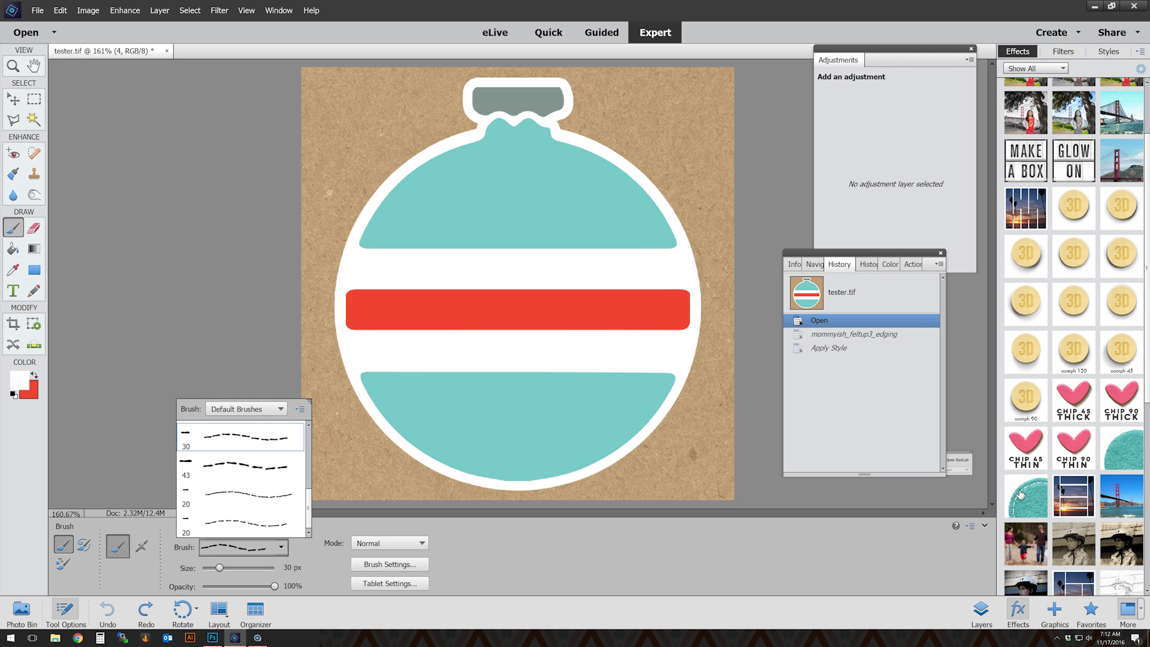
pyautogui.doubleClick(1021, 494)
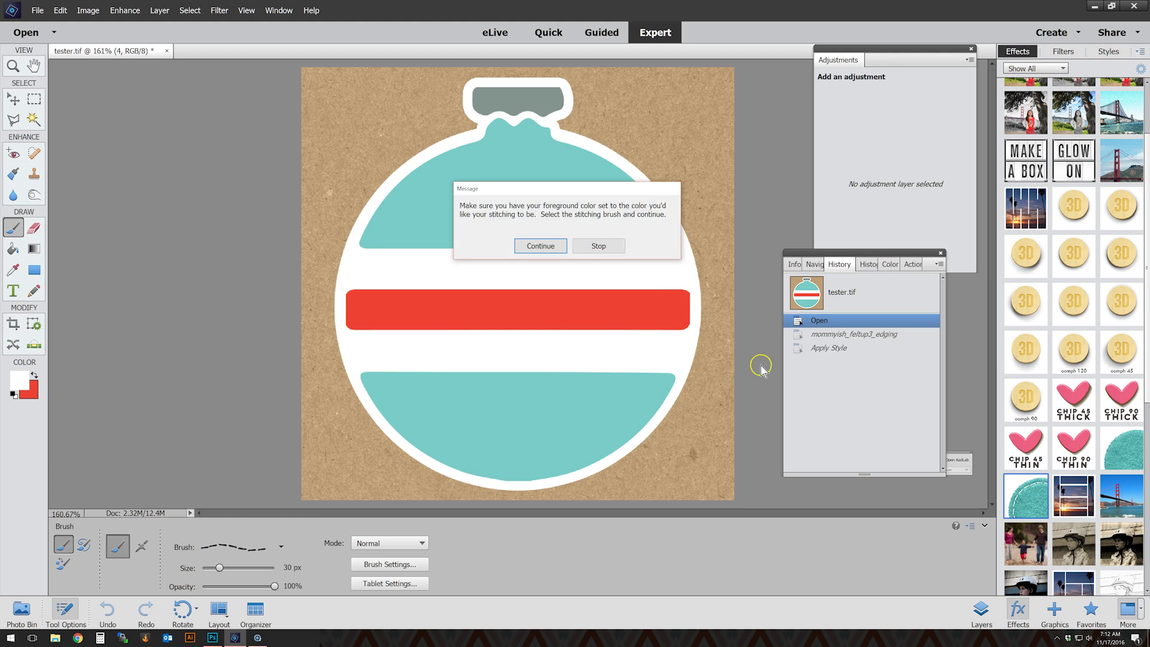
pyautogui.click(541, 246)
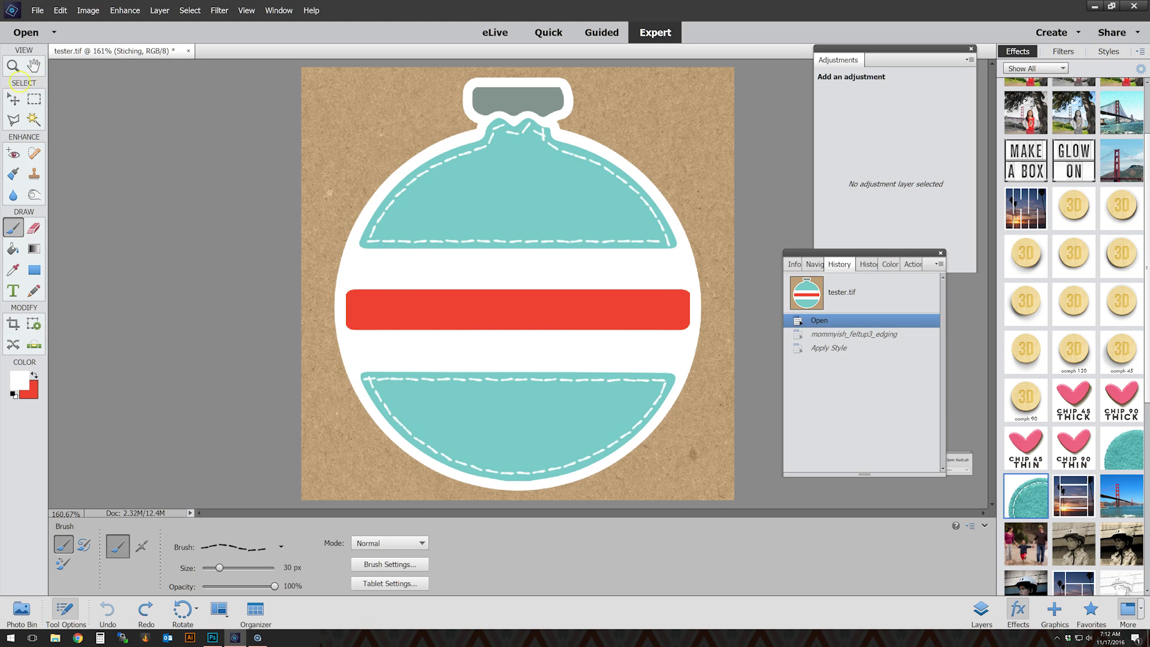
pyautogui.click(13, 100)
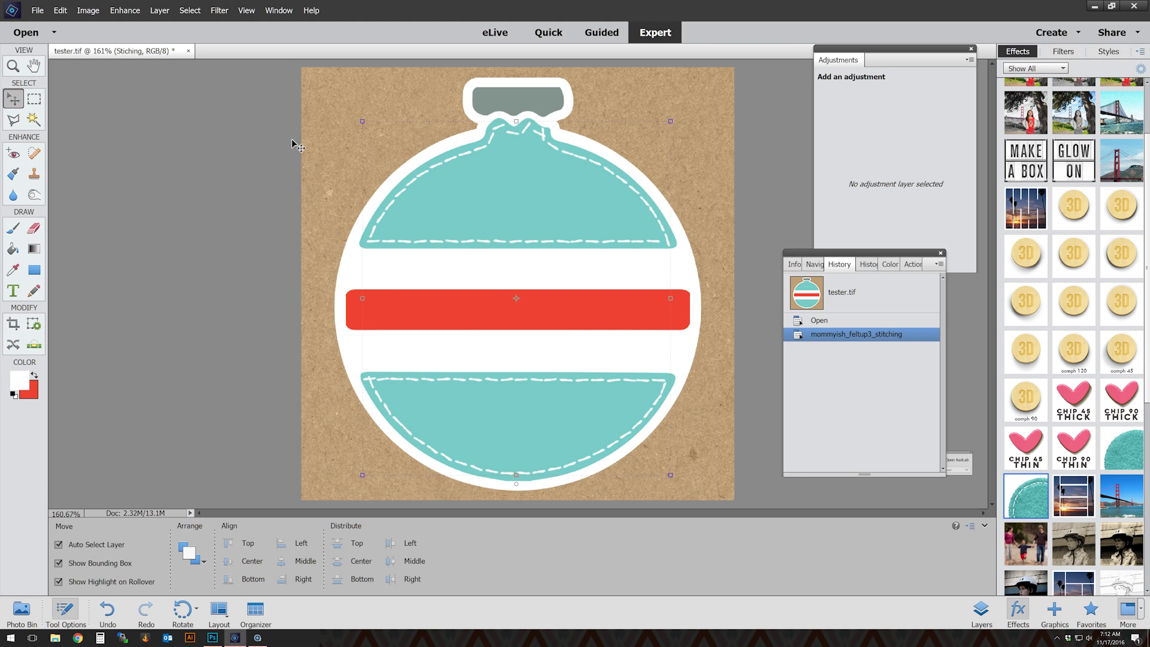
pyautogui.click(519, 135)
pyautogui.click(542, 140)
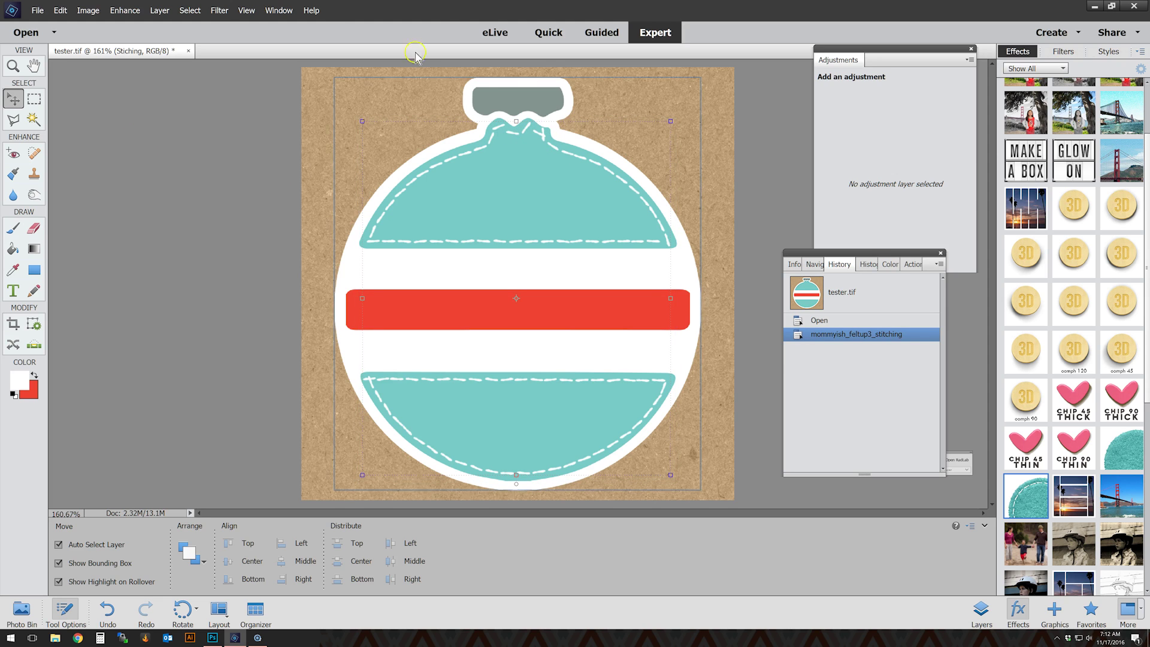
pyautogui.click(34, 228)
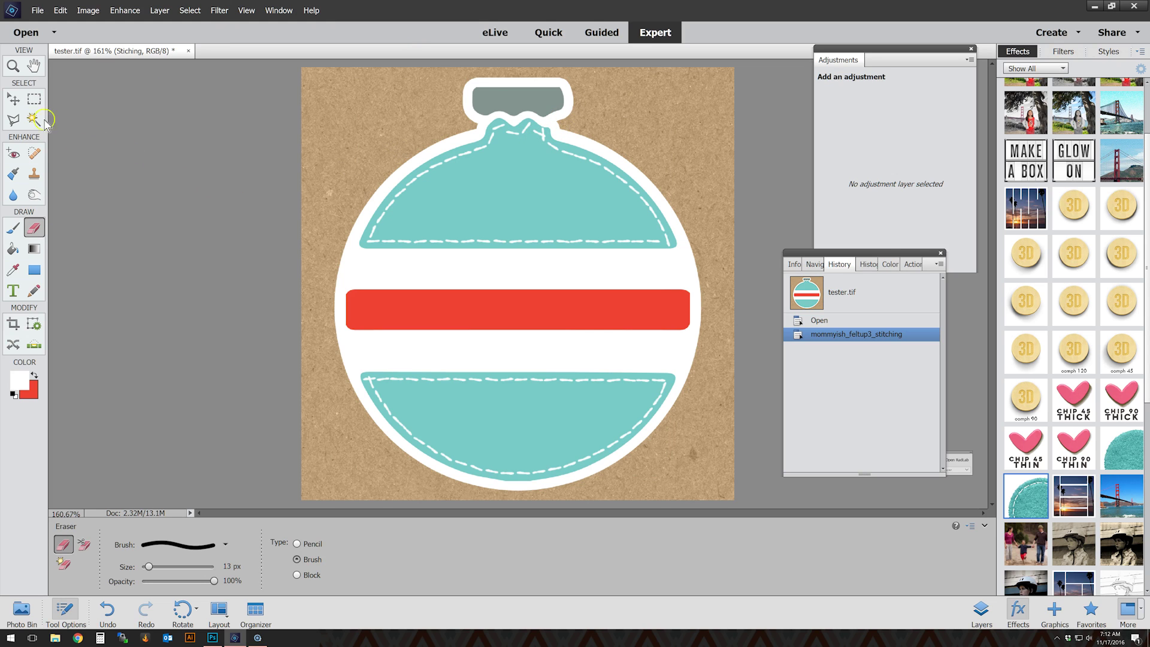
pyautogui.click(11, 230)
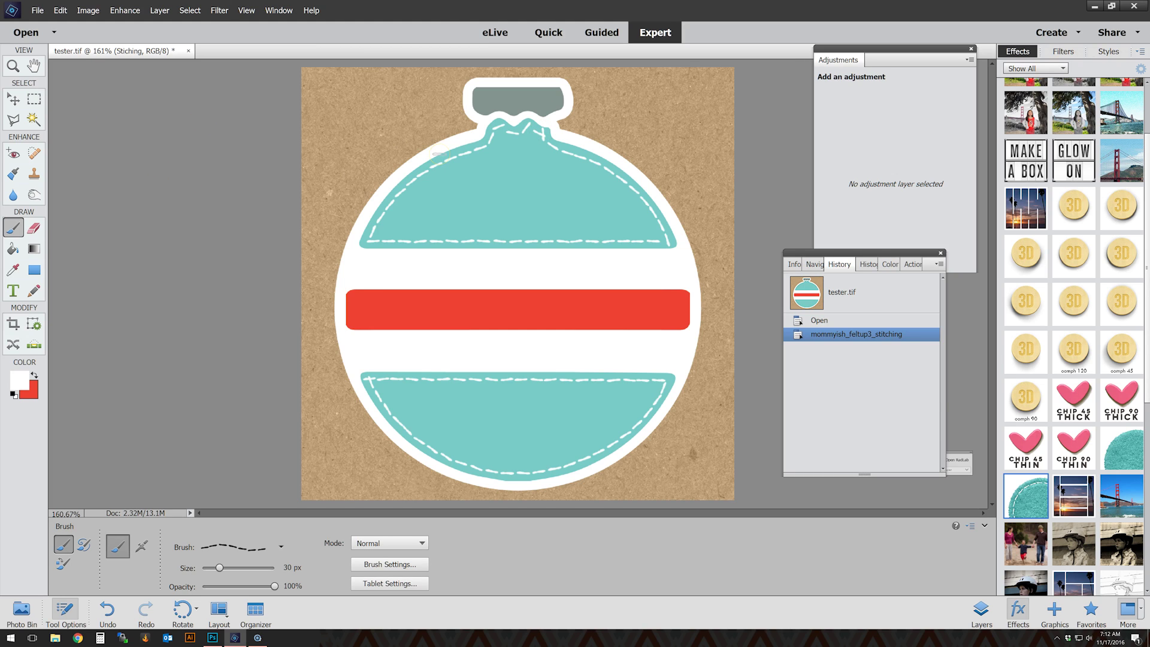
# - Select the teal felty layer and set the foreground color to its teal, sampled from the ornament
pyautogui.click(13, 95)
pyautogui.click(518, 214)
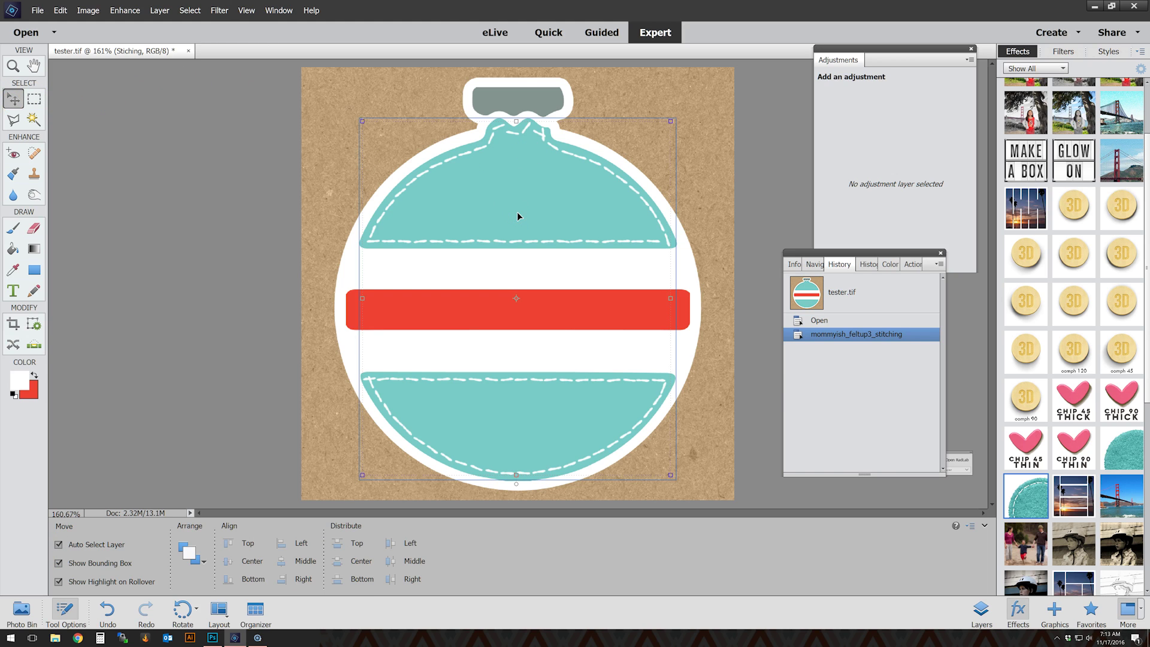
pyautogui.click(518, 214)
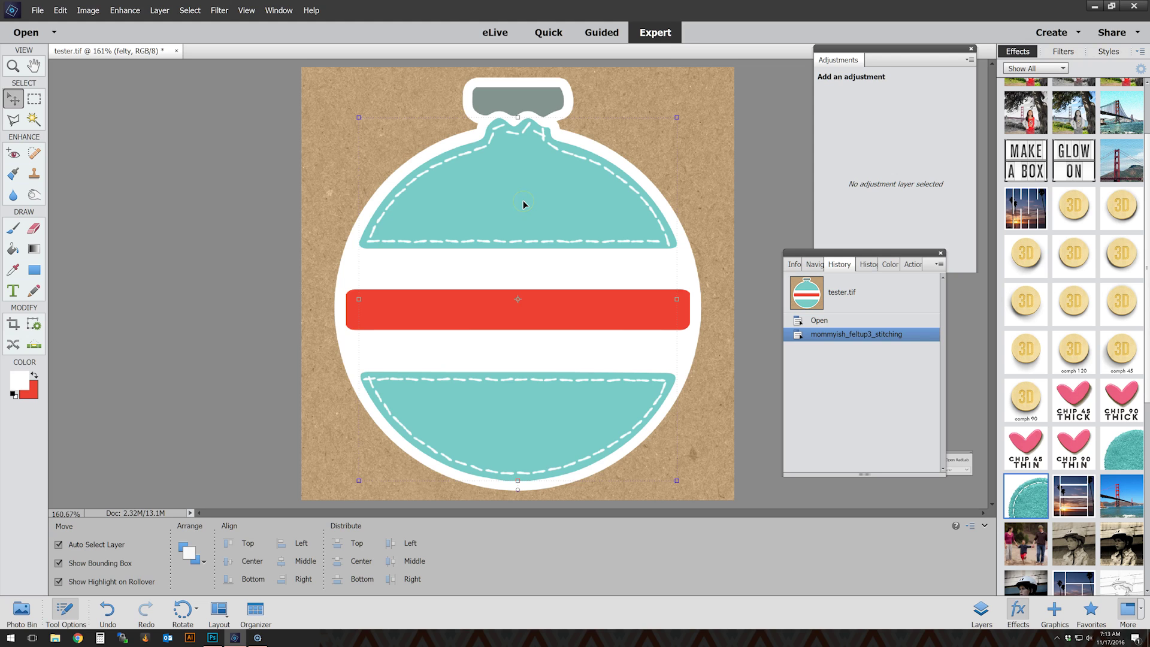
pyautogui.click(512, 241)
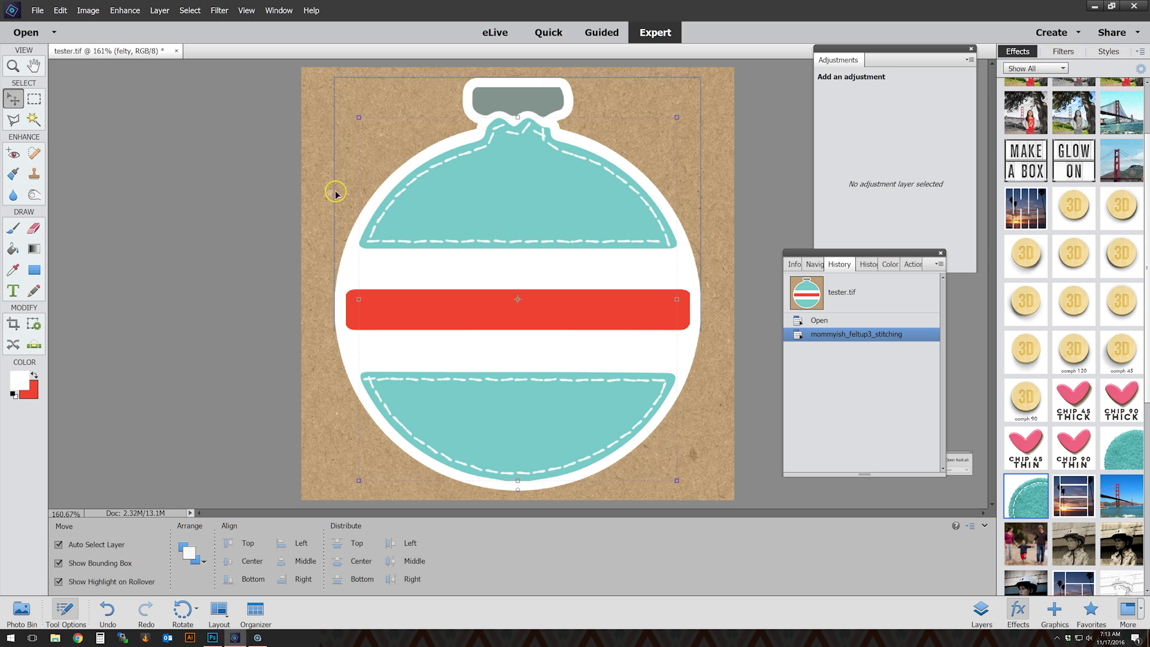
pyautogui.click(24, 376)
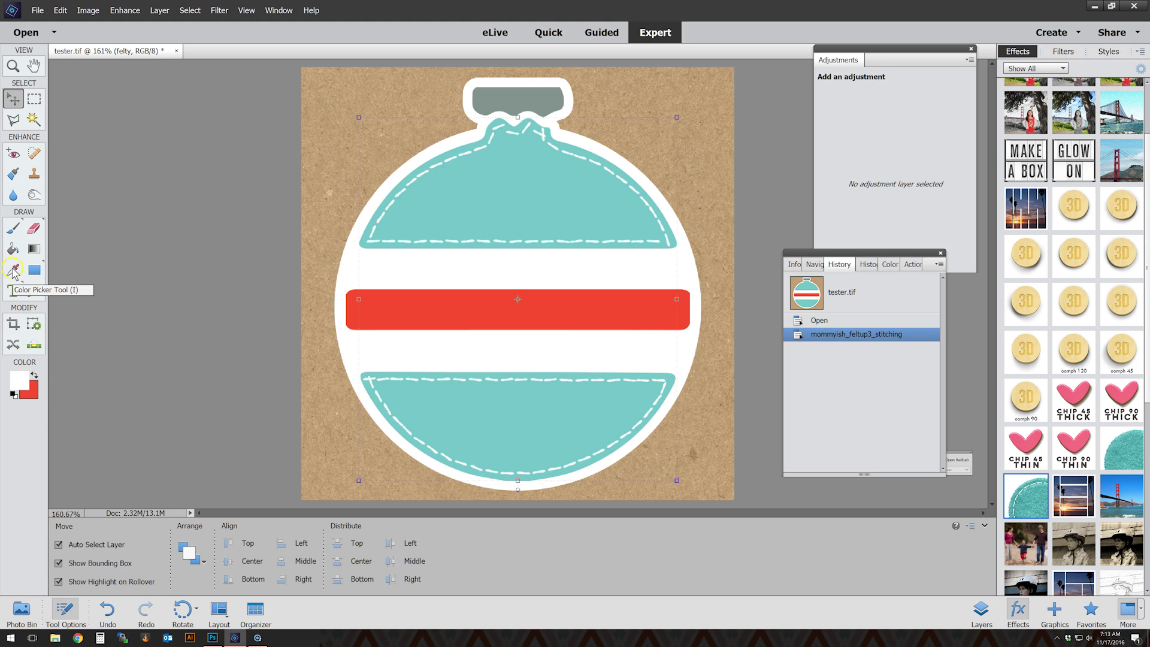
pyautogui.click(12, 270)
pyautogui.click(550, 199)
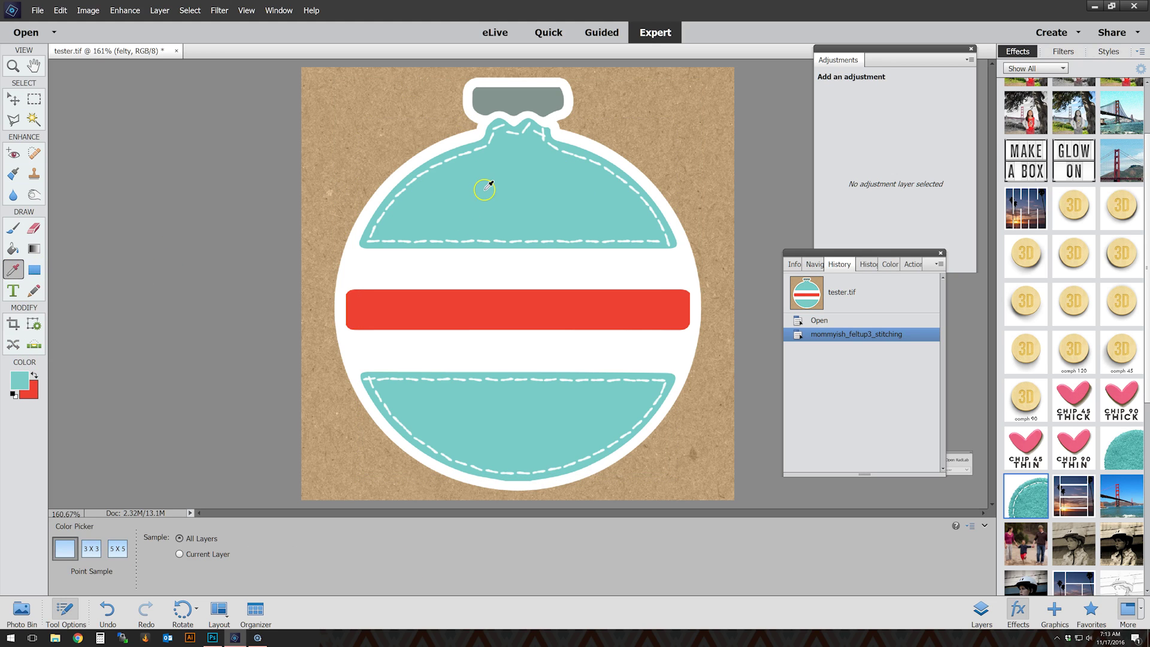
# - Choose the 35 px felty edging brush and reduce its size to 16 px
pyautogui.click(15, 228)
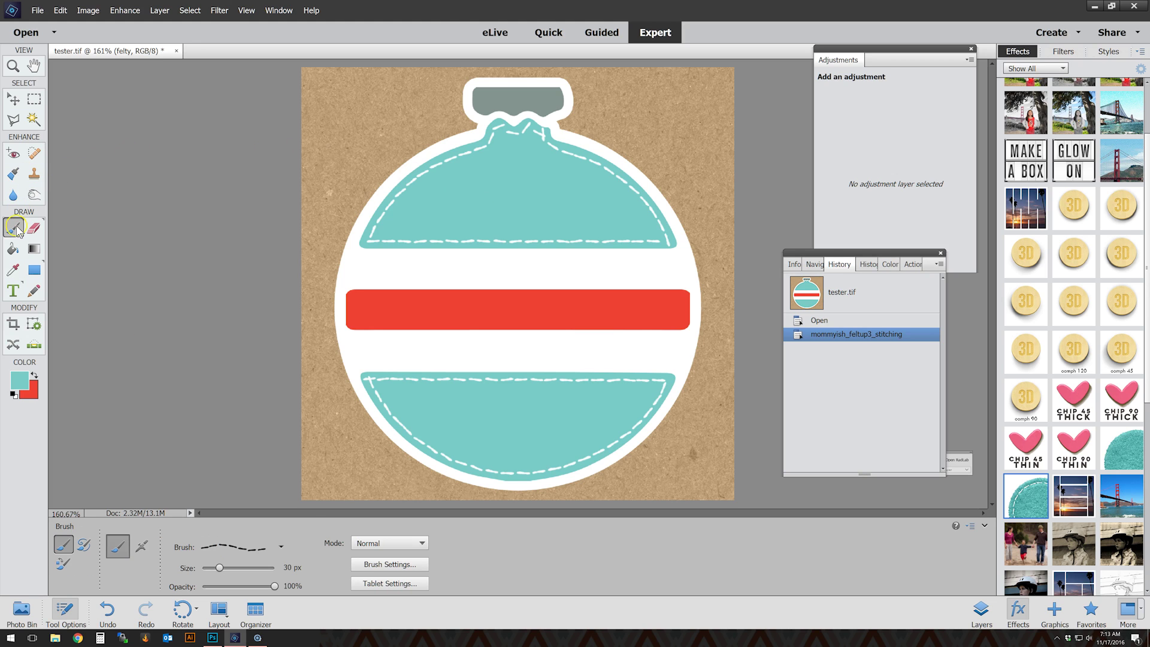
pyautogui.click(246, 546)
pyautogui.scroll(5, 267, 505)
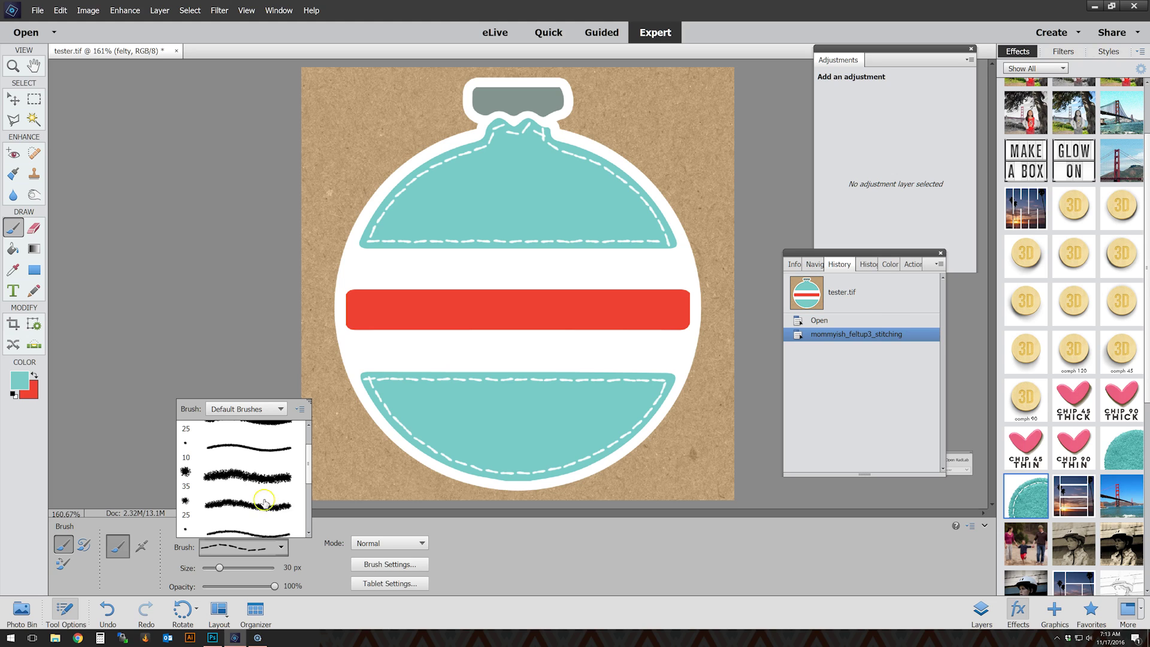
pyautogui.click(257, 479)
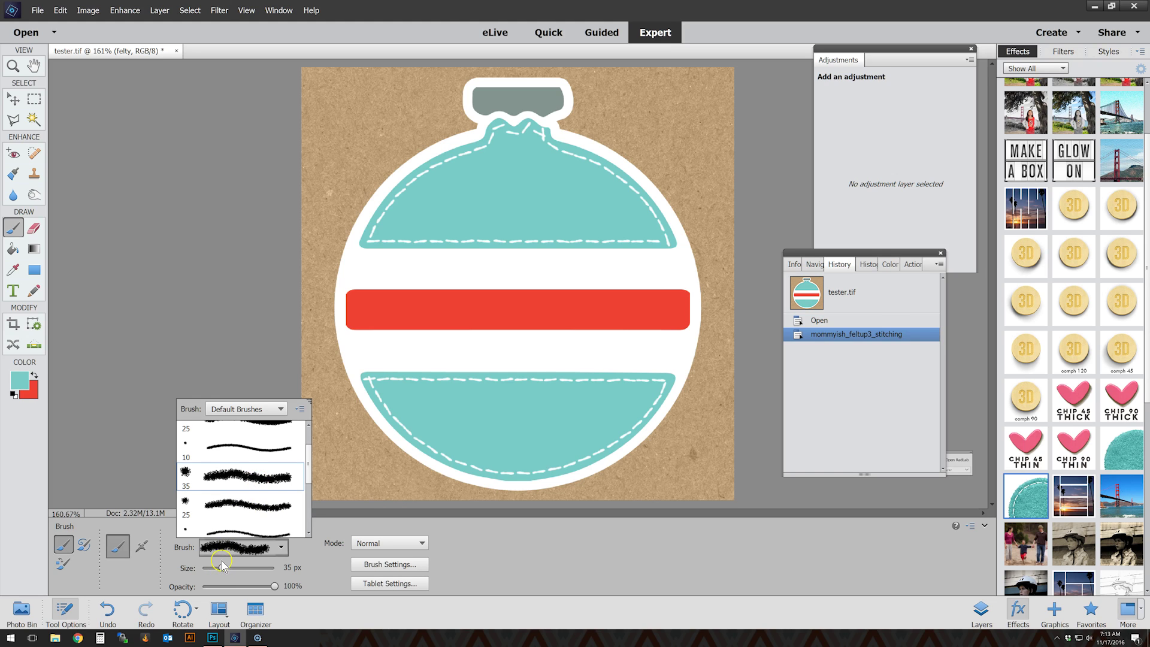
pyautogui.moveTo(220, 567); pyautogui.dragTo(216, 566)
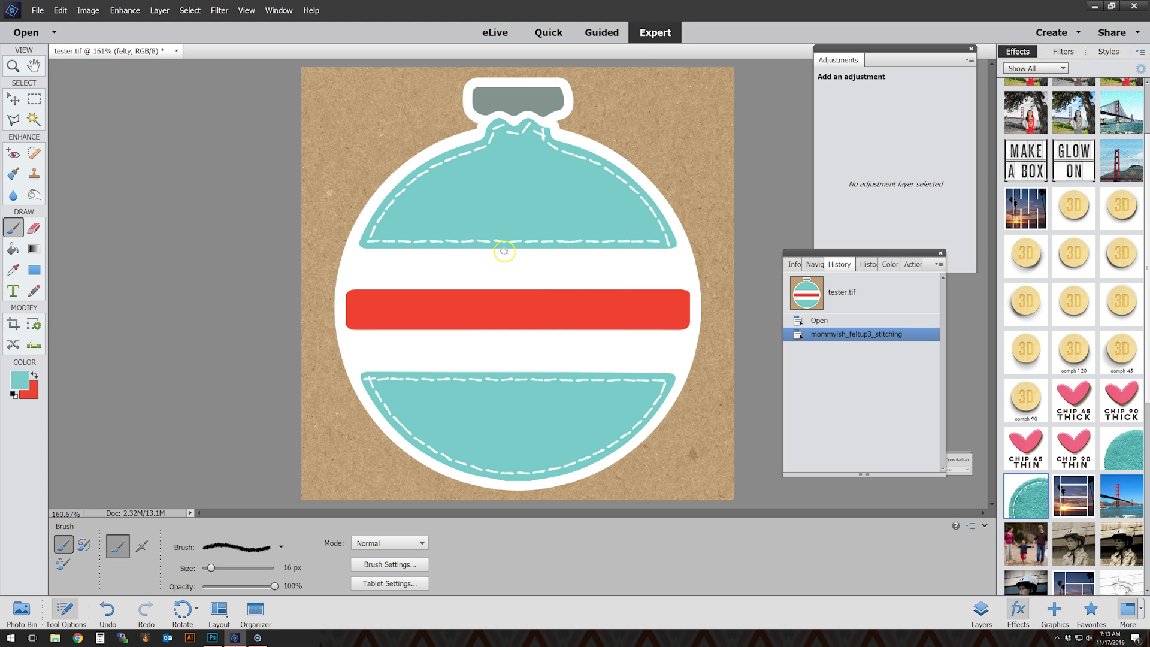
# - Run the mommyish_feltup3_edging effect on the teal felty layer with the teal foreground color
pyautogui.click(1130, 454)
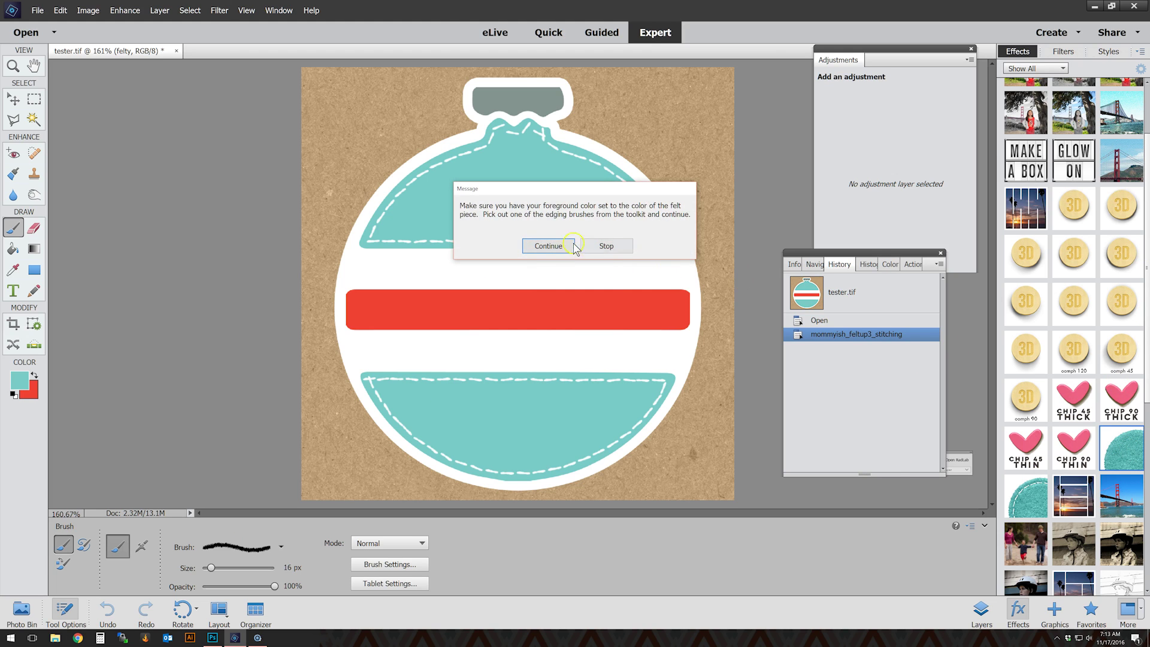
pyautogui.click(532, 249)
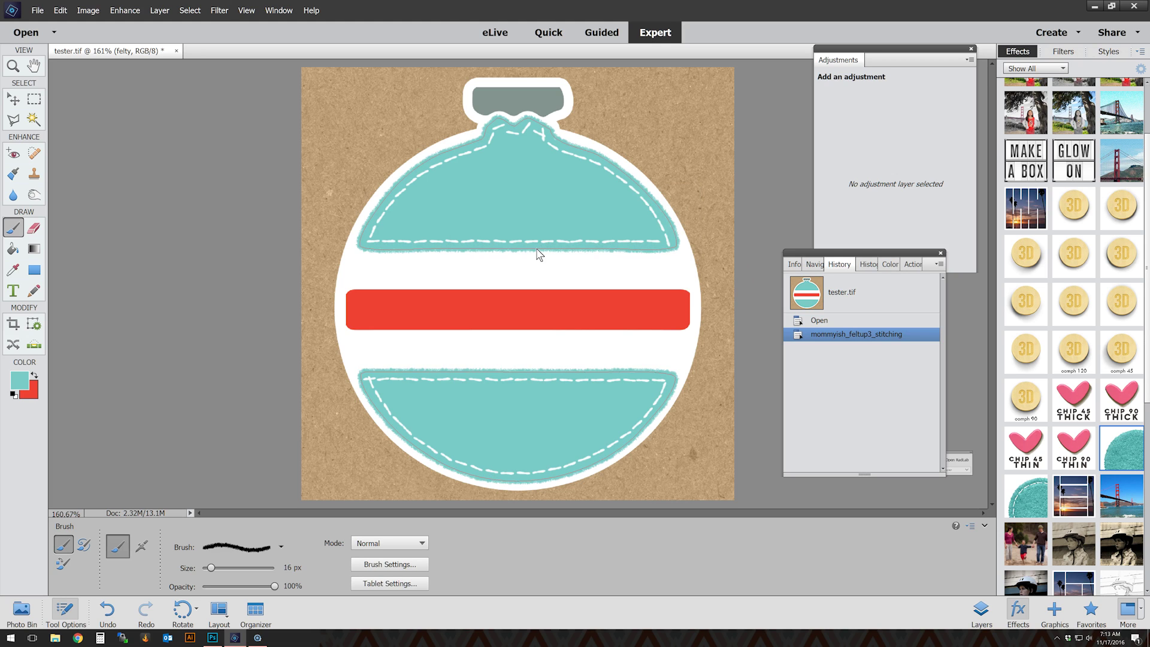
pyautogui.click(14, 99)
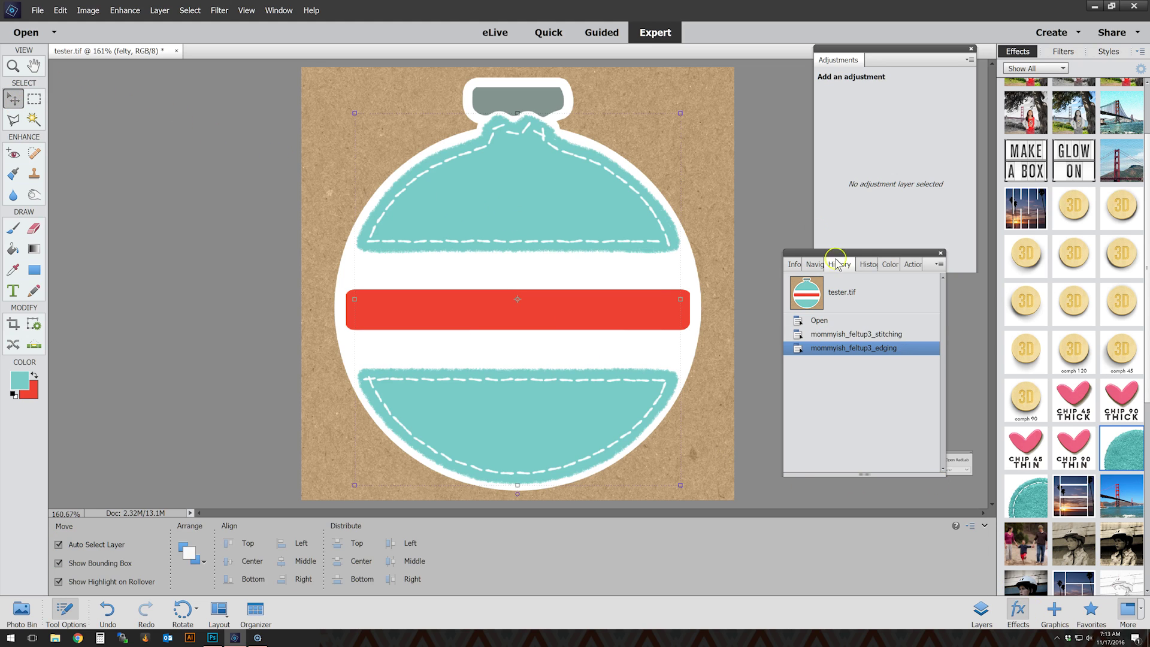
# - Duplicate the Stiching layer and name the copy "stitching top"
pyautogui.click(544, 245)
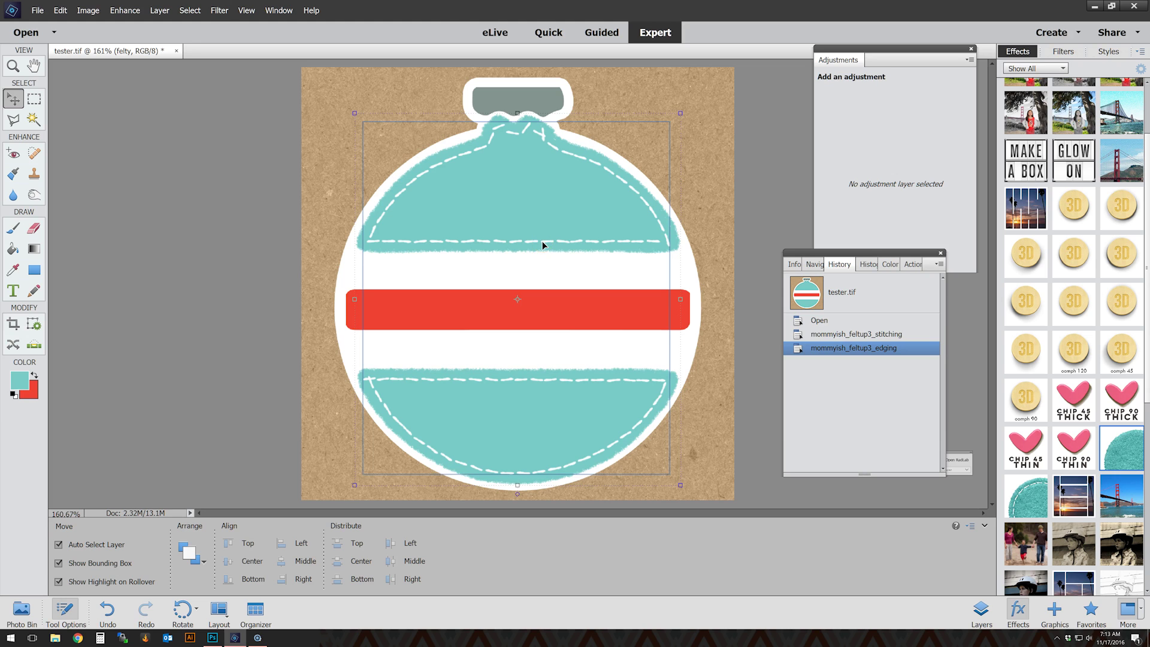
pyautogui.click(981, 611)
pyautogui.click(1103, 208)
pyautogui.click(1119, 97)
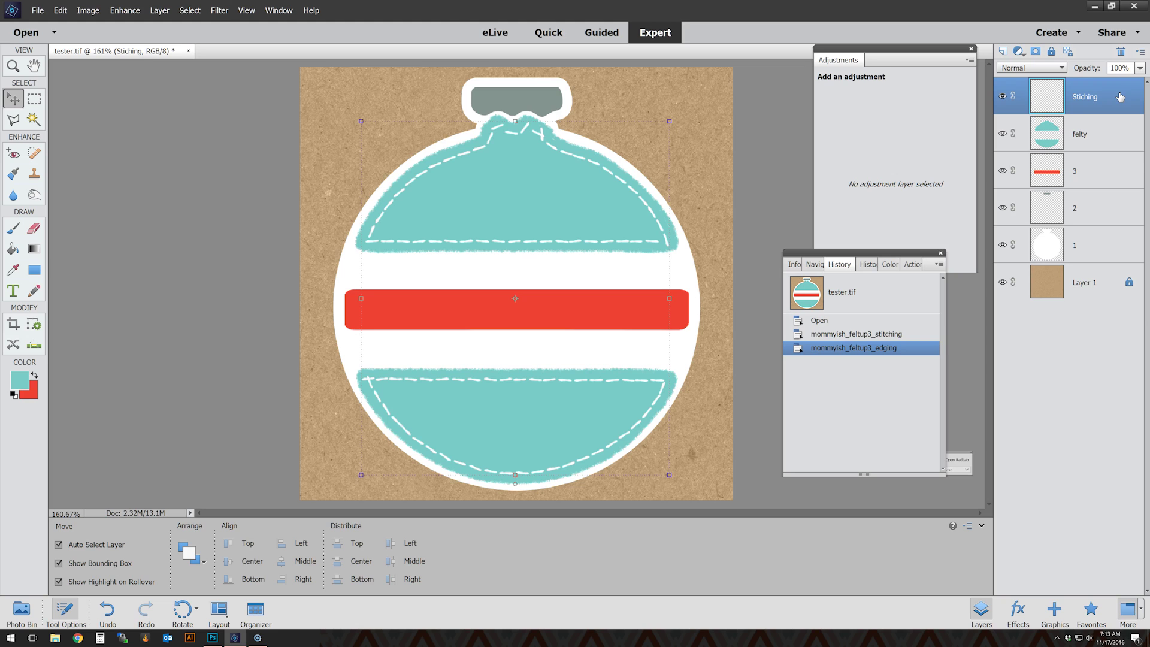
pyautogui.rightClick(1120, 97)
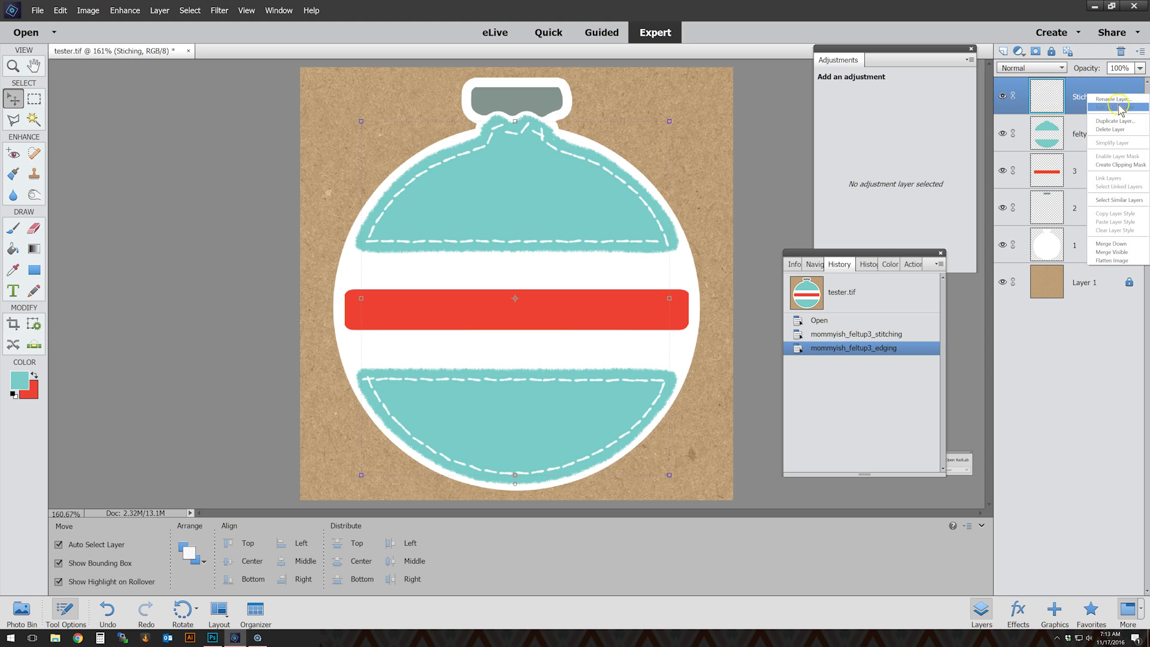
pyautogui.click(1120, 121)
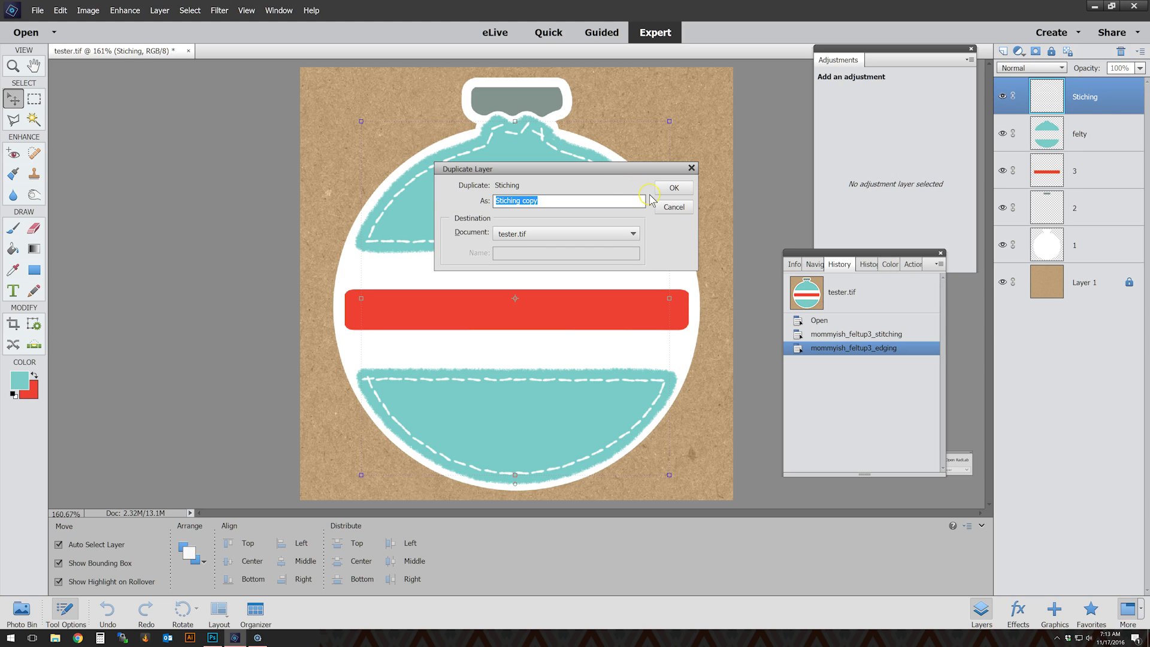
pyautogui.write('stit')
pyautogui.press('Return')
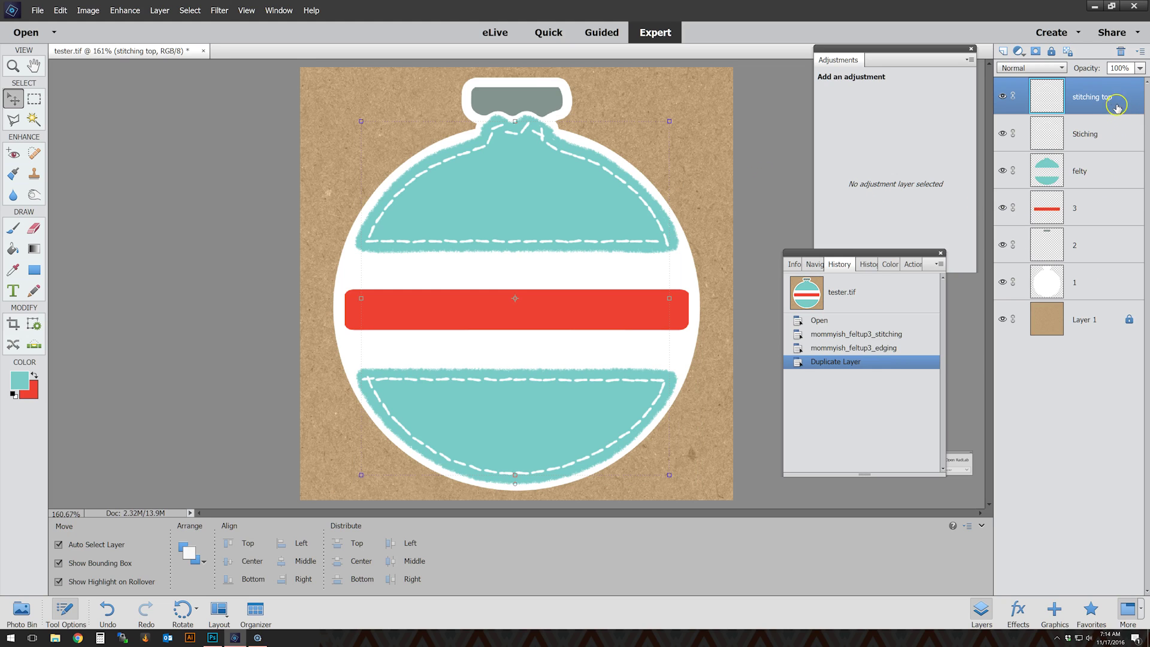
# - Clip both the stitching top and Stiching layers to the felty layer with a clipping mask
pyautogui.keyDown('ctrl'); pyautogui.click(1109, 135); pyautogui.keyUp('ctrl')
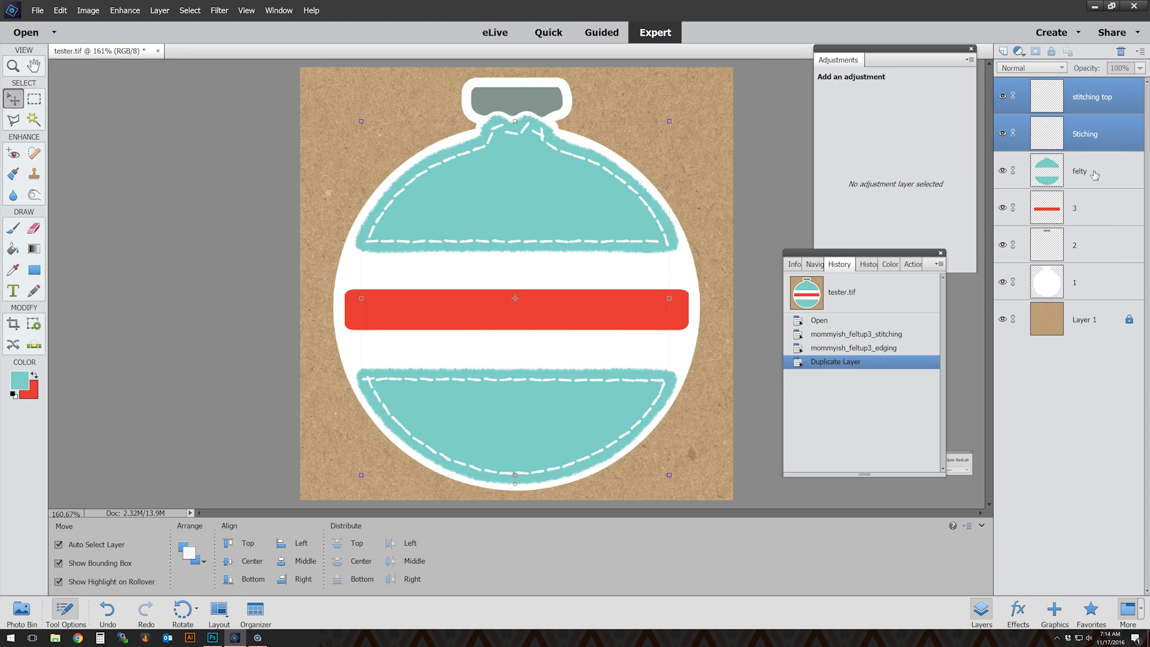
pyautogui.hotkey('ctrl', 'g')
pyautogui.click(1101, 146)
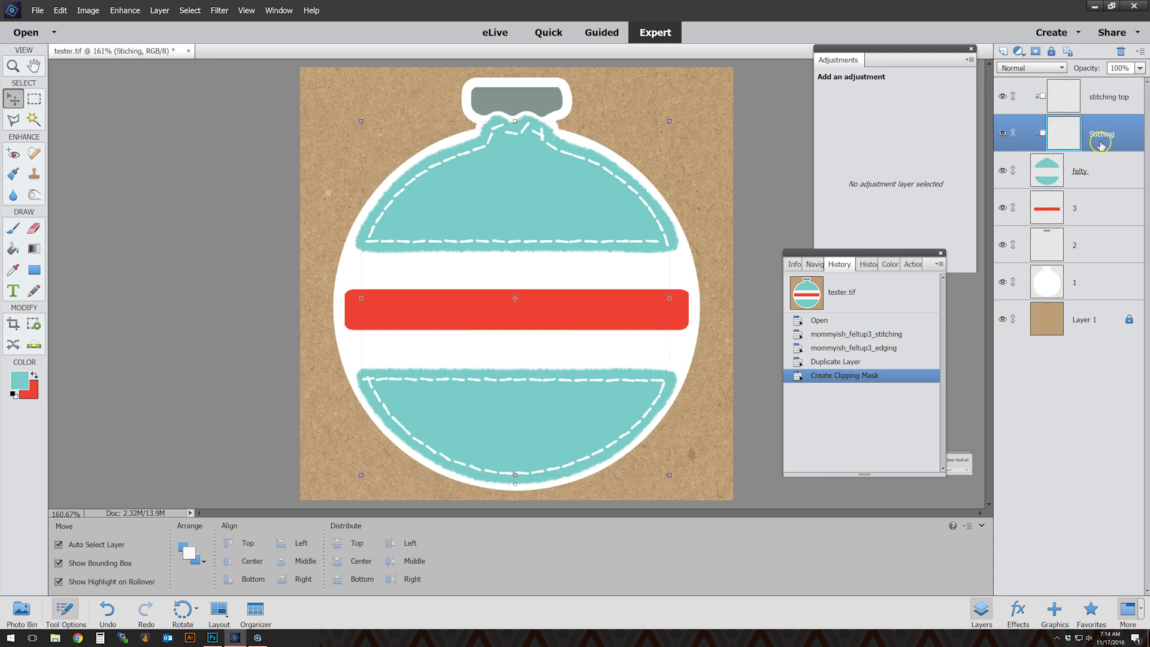
# - Apply the Mommyish - Felt Up III - Felt B layer style to the felty layer
pyautogui.click(1107, 170)
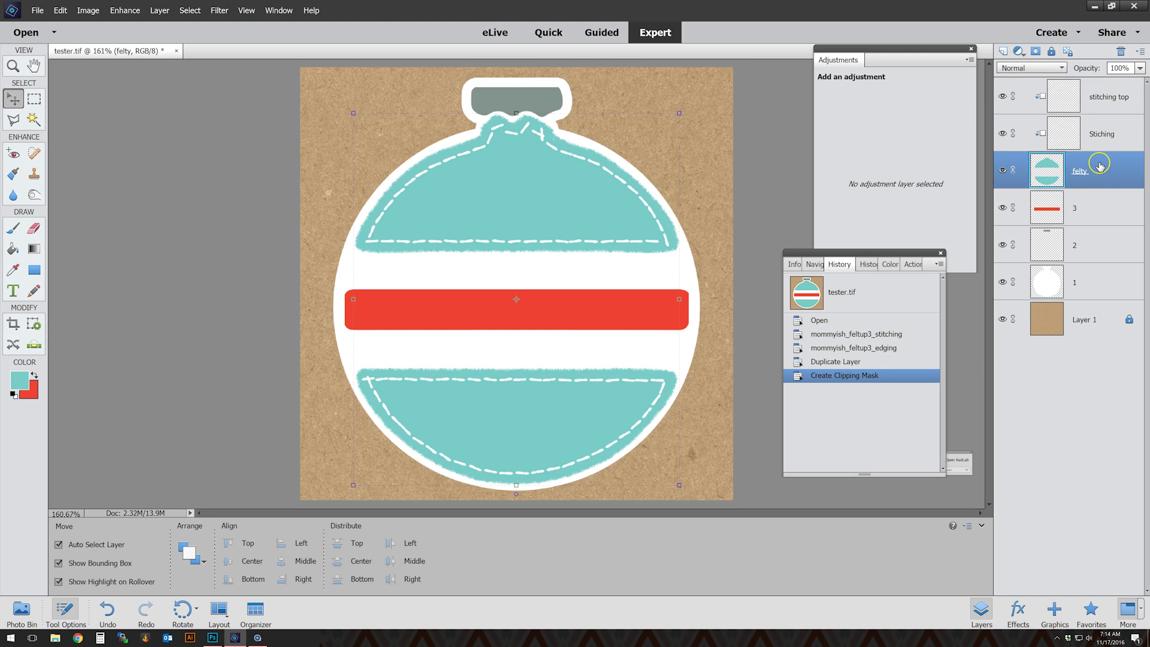
pyautogui.click(1017, 611)
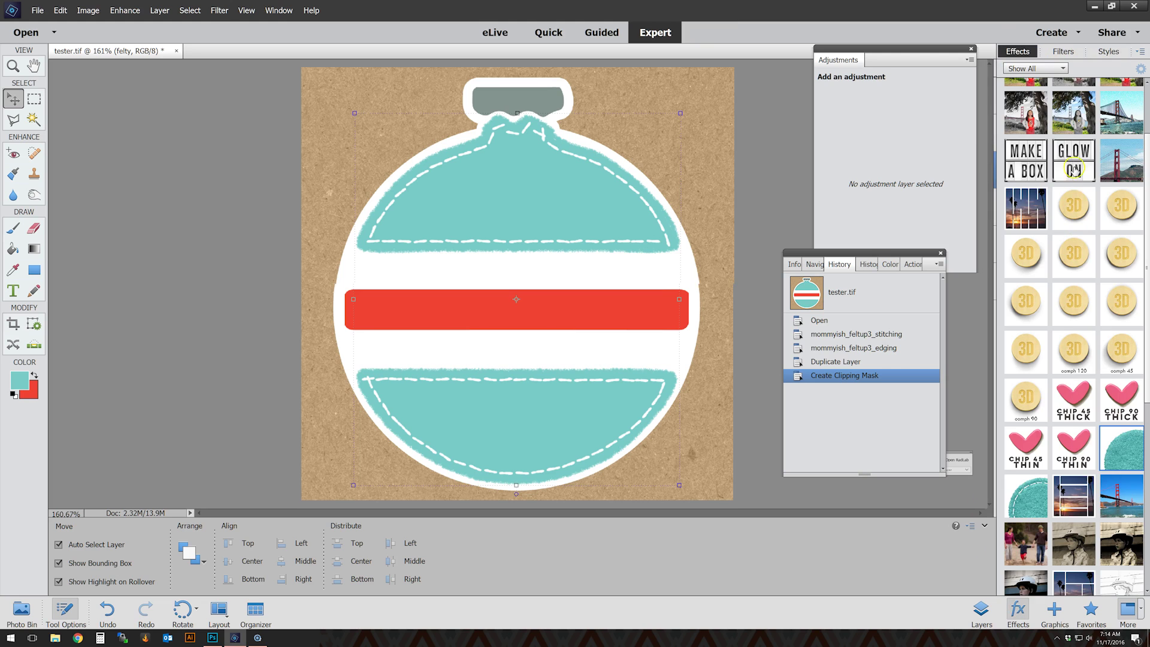
pyautogui.click(1115, 51)
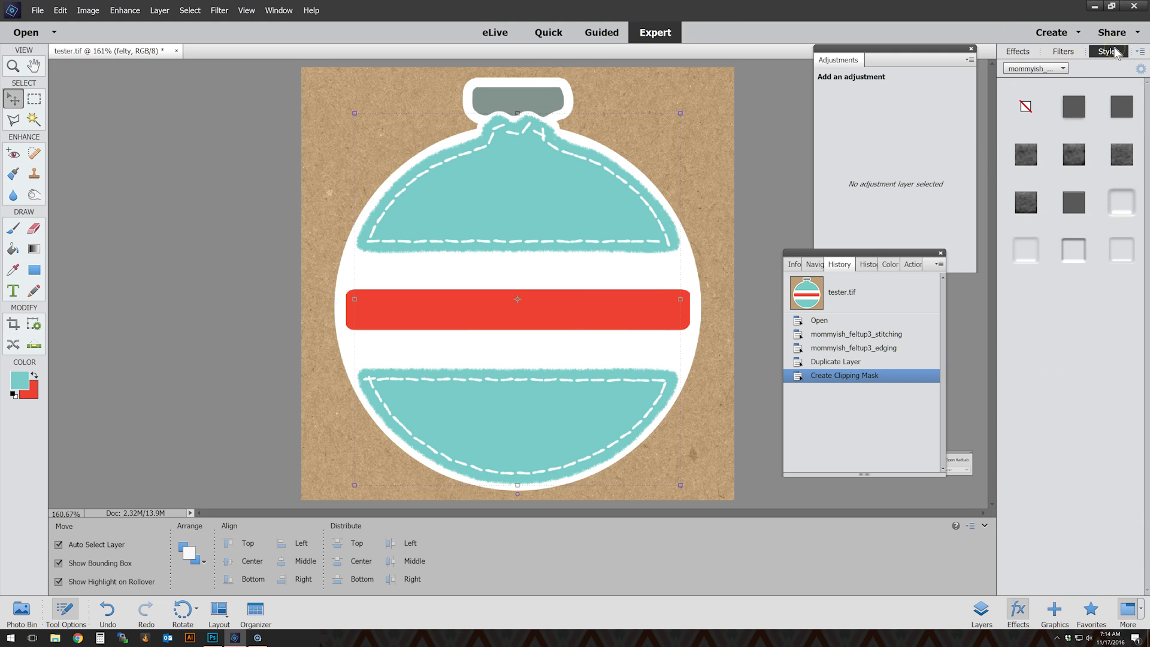
pyautogui.click(1123, 155)
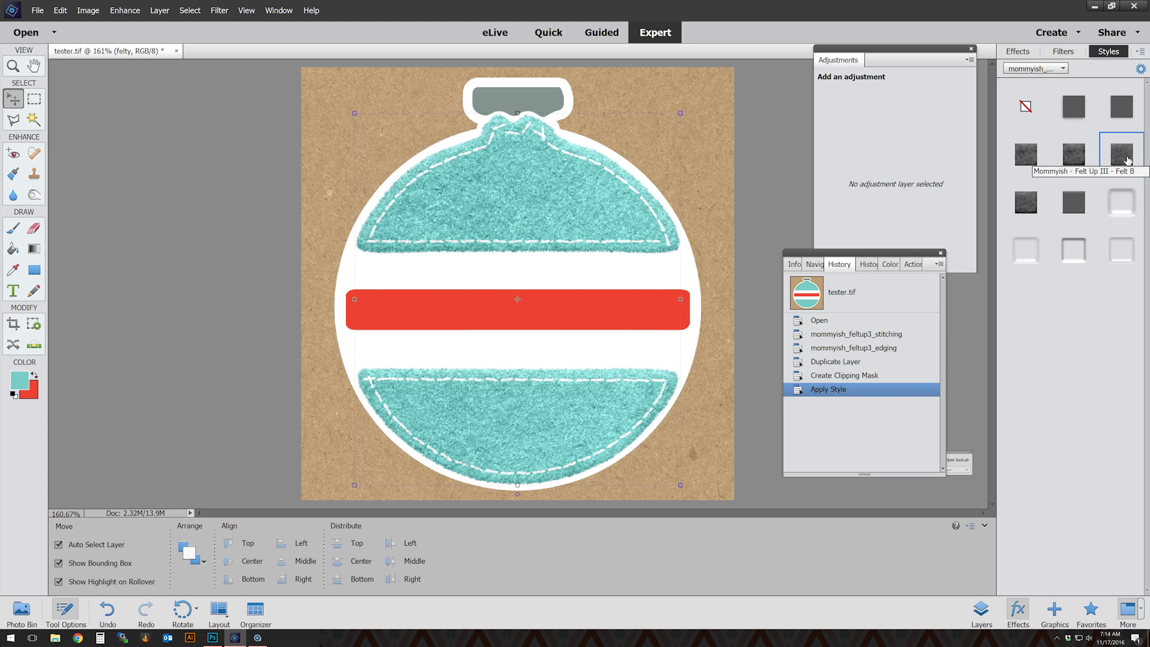
pyautogui.click(981, 609)
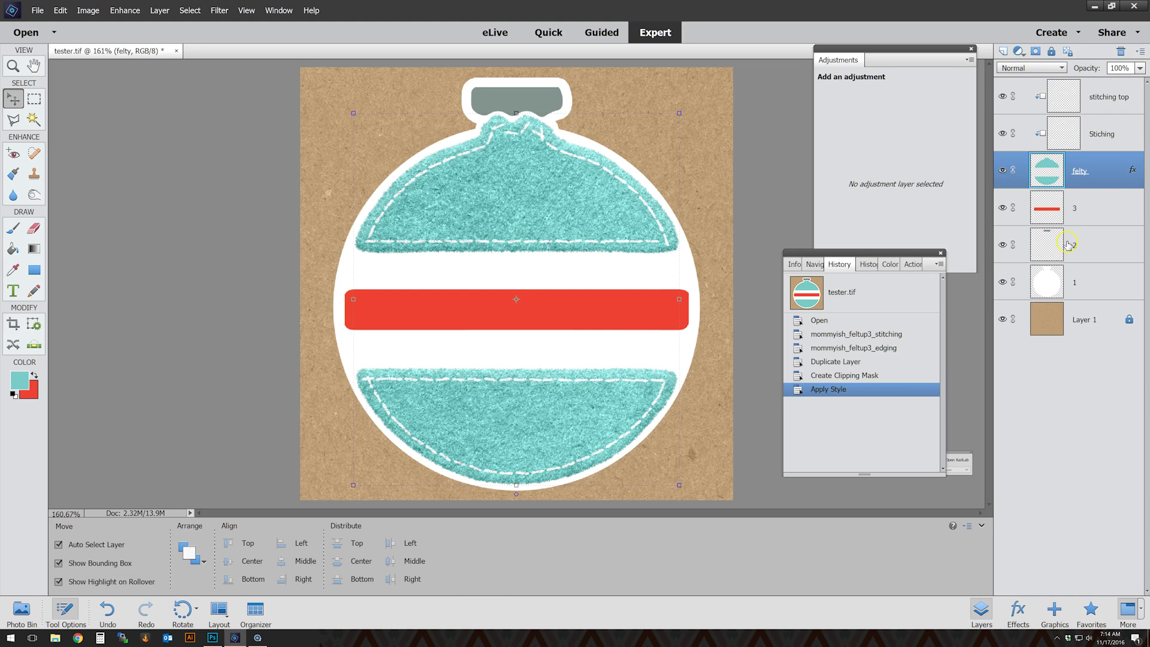
# - Try the toolkit's indentation layer styles on the Stiching layer, keeping the one with the darker inner edge
pyautogui.click(1113, 135)
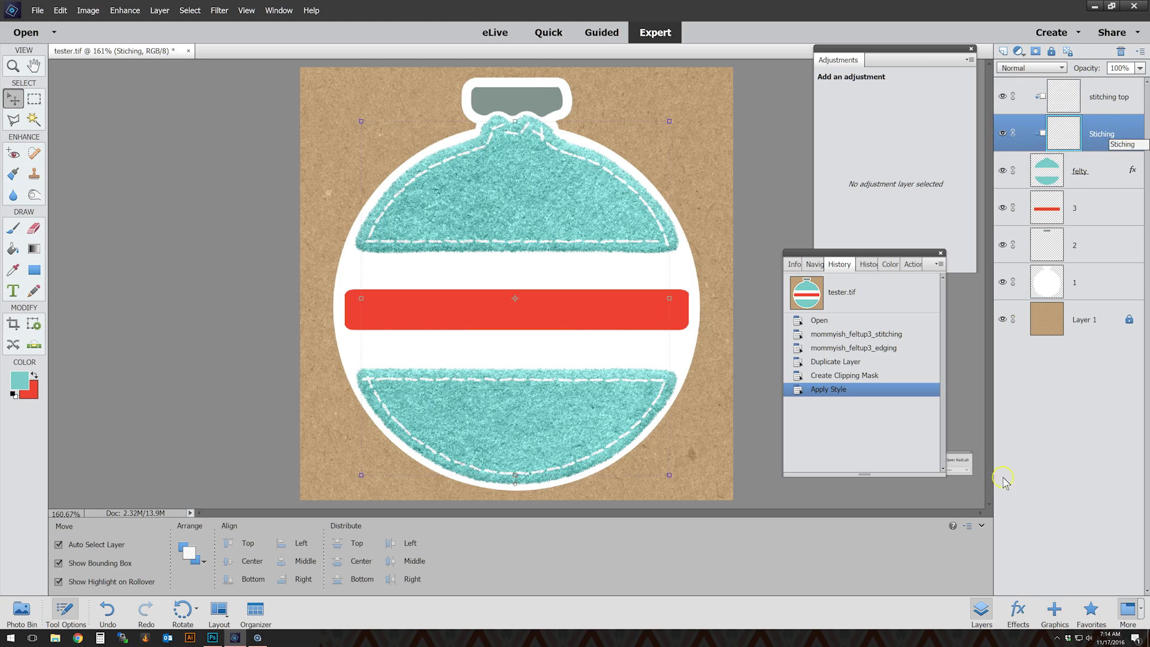
pyautogui.click(1016, 610)
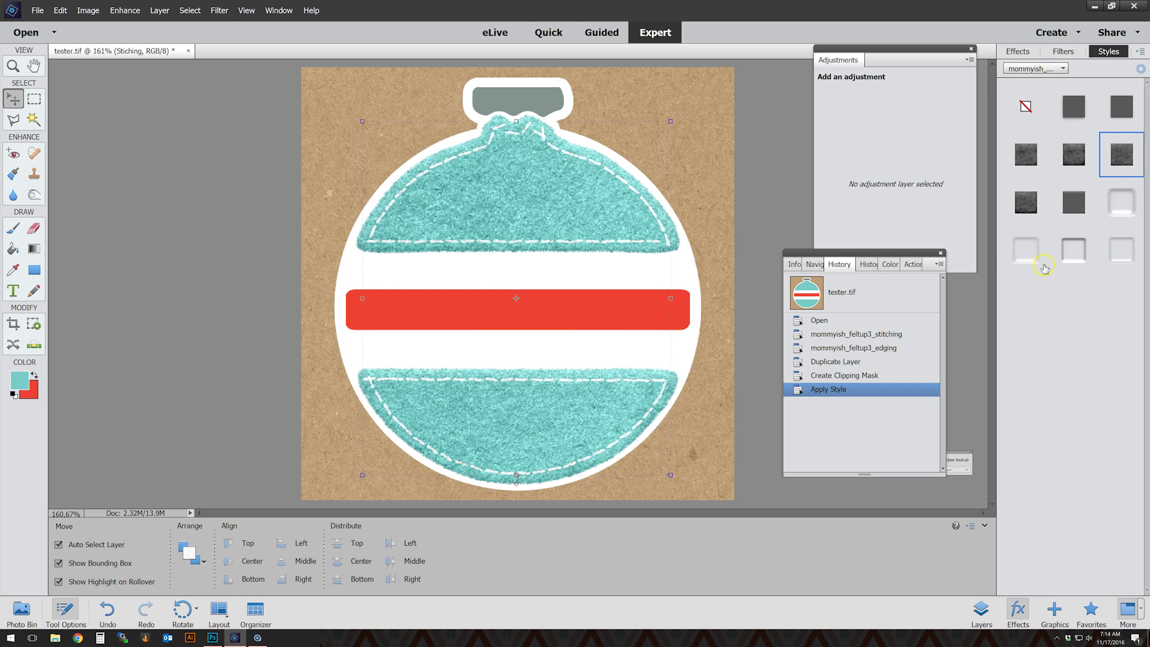
pyautogui.click(1119, 214)
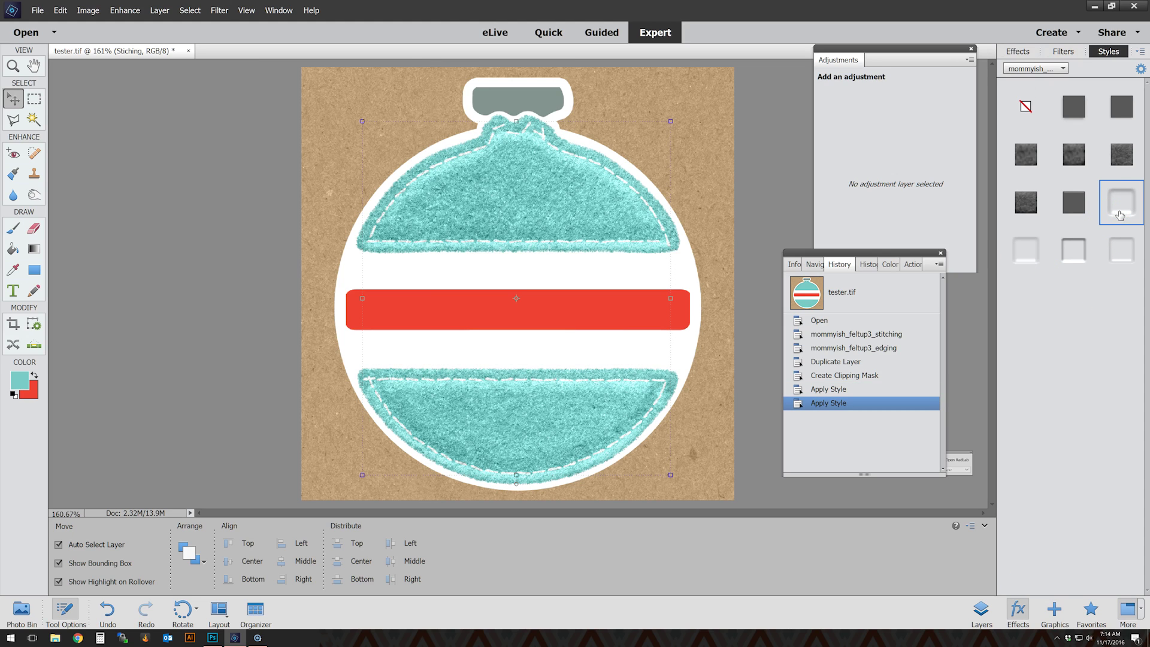
pyautogui.click(1118, 253)
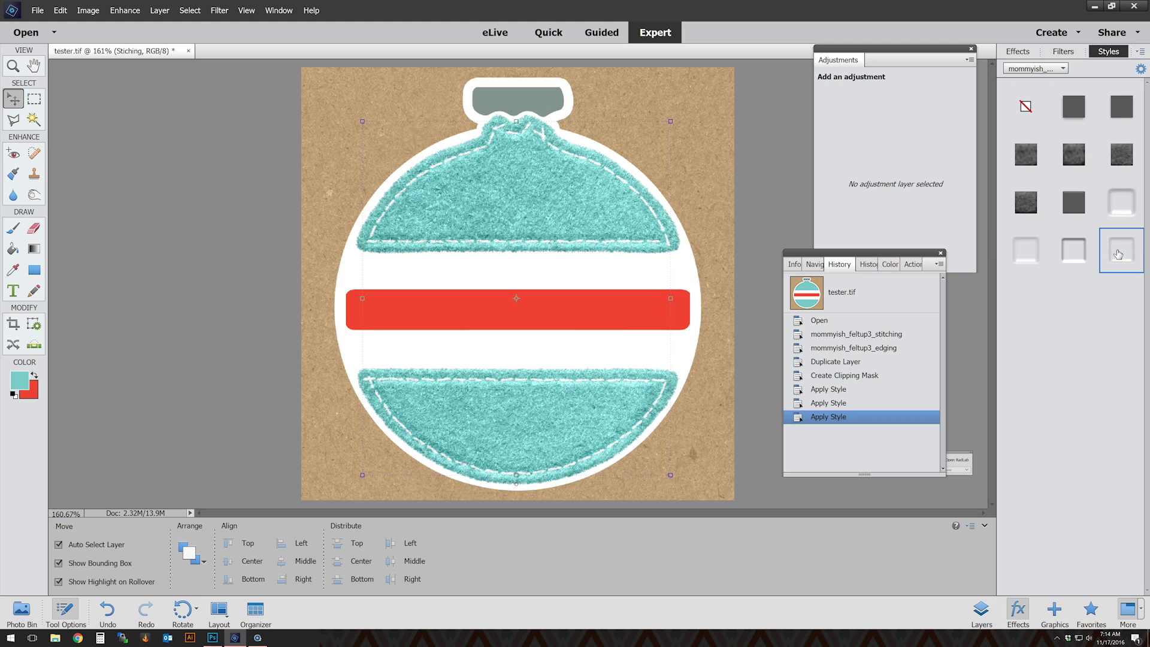
pyautogui.click(1081, 257)
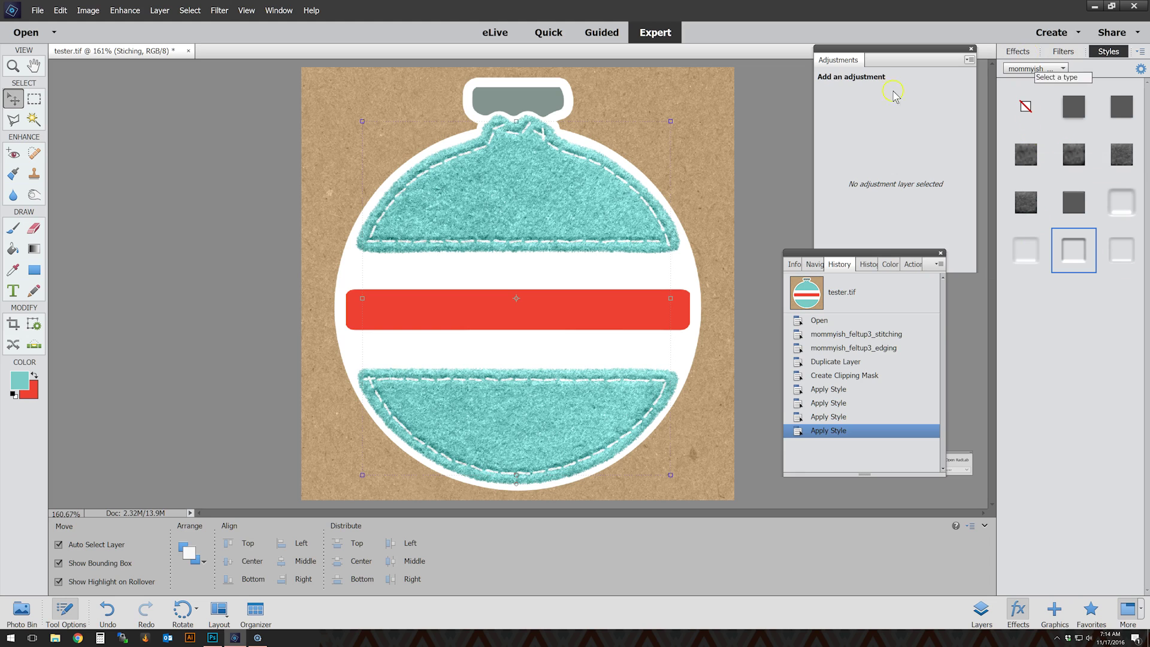
# - Apply the Mommyish - Felt Up III - Stitching layer style to the stitching top layer
pyautogui.click(981, 611)
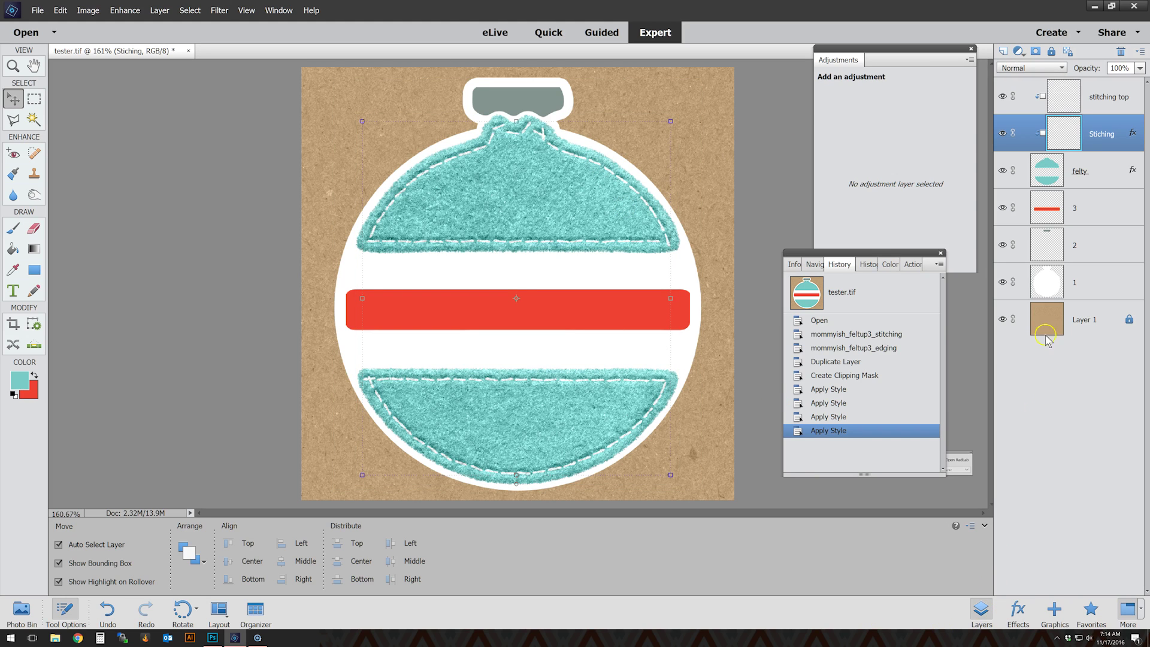
pyautogui.hotkey('alt', ']')
pyautogui.click(1021, 608)
pyautogui.click(1074, 205)
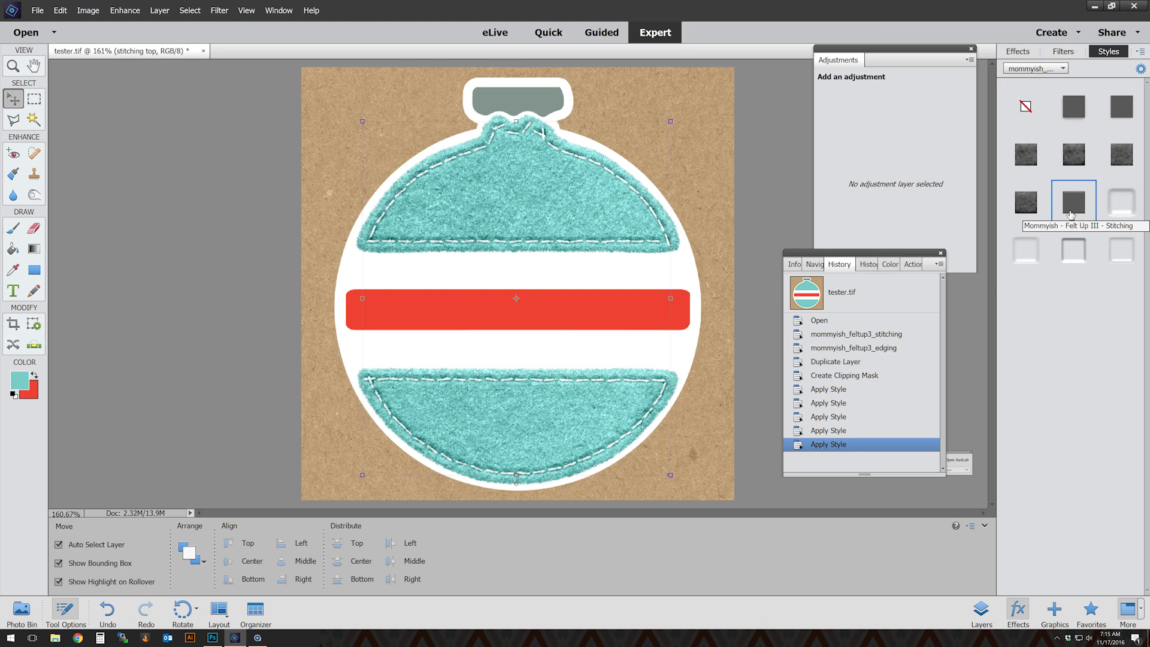
pyautogui.click(538, 99)
pyautogui.click(486, 293)
pyautogui.click(454, 329)
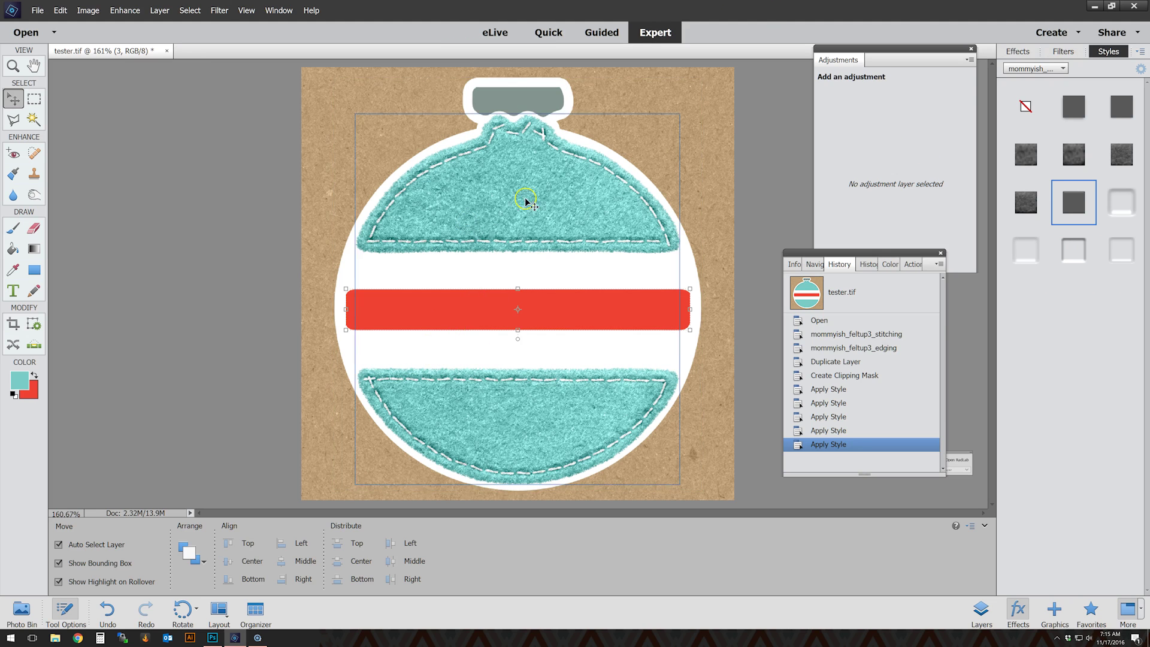
pyautogui.click(329, 278)
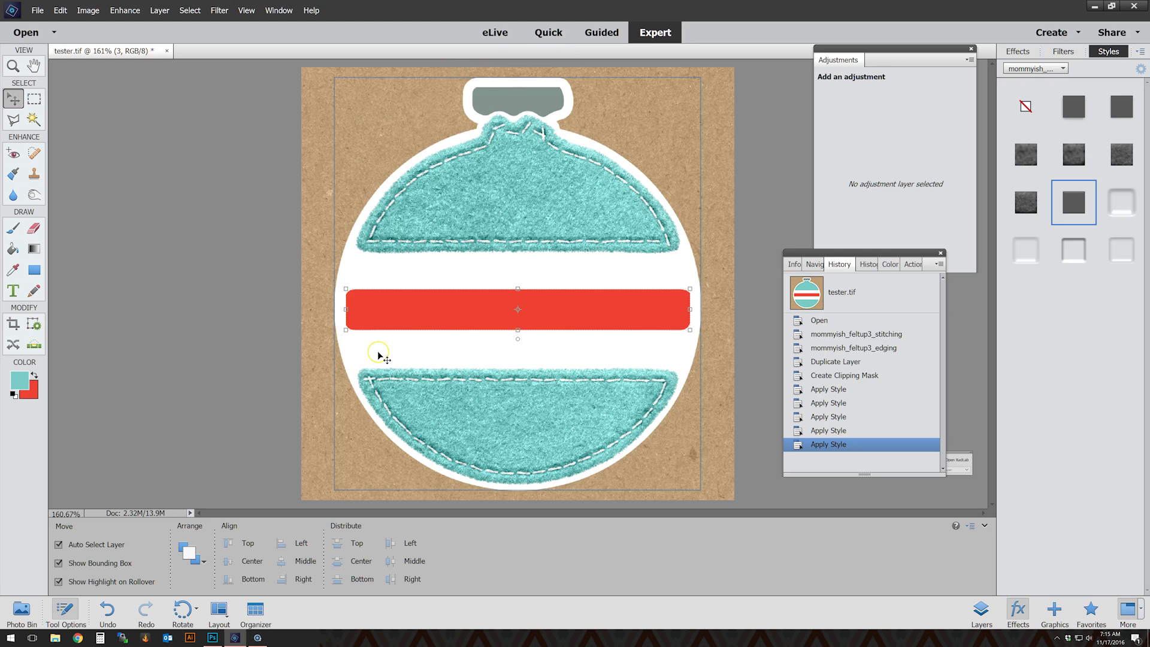
pyautogui.click(385, 333)
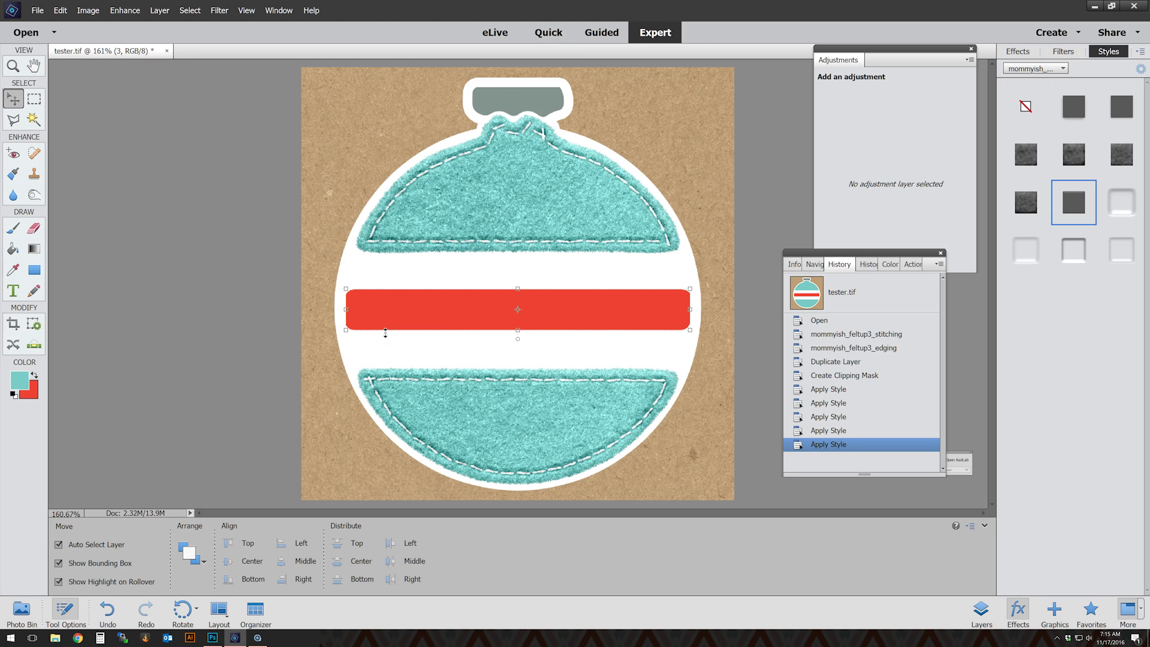
pyautogui.click(385, 333)
# - Run the mommyish_feltup3_edging effect on the white ornament base layer with the foreground color set to ffffff
pyautogui.click(392, 358)
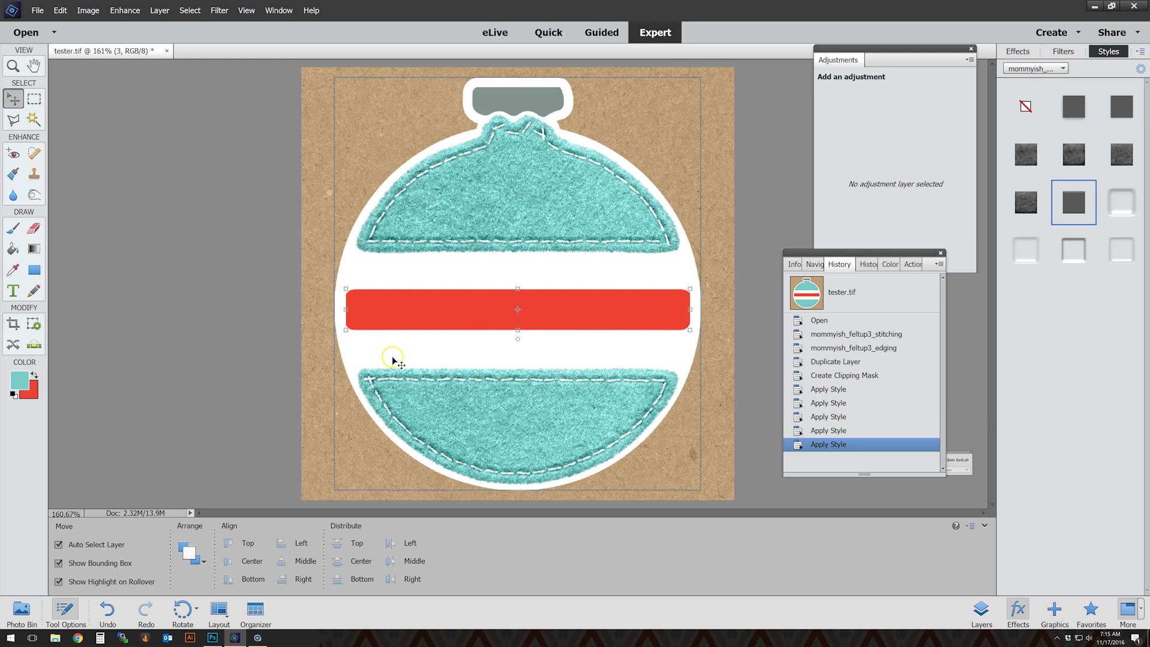
pyautogui.press('b')
pyautogui.click(19, 379)
pyautogui.write('ffffff')
pyautogui.press('Return')
pyautogui.click(1017, 52)
pyautogui.scroll(-2, 1071, 299)
pyautogui.doubleClick(1122, 508)
pyautogui.click(549, 245)
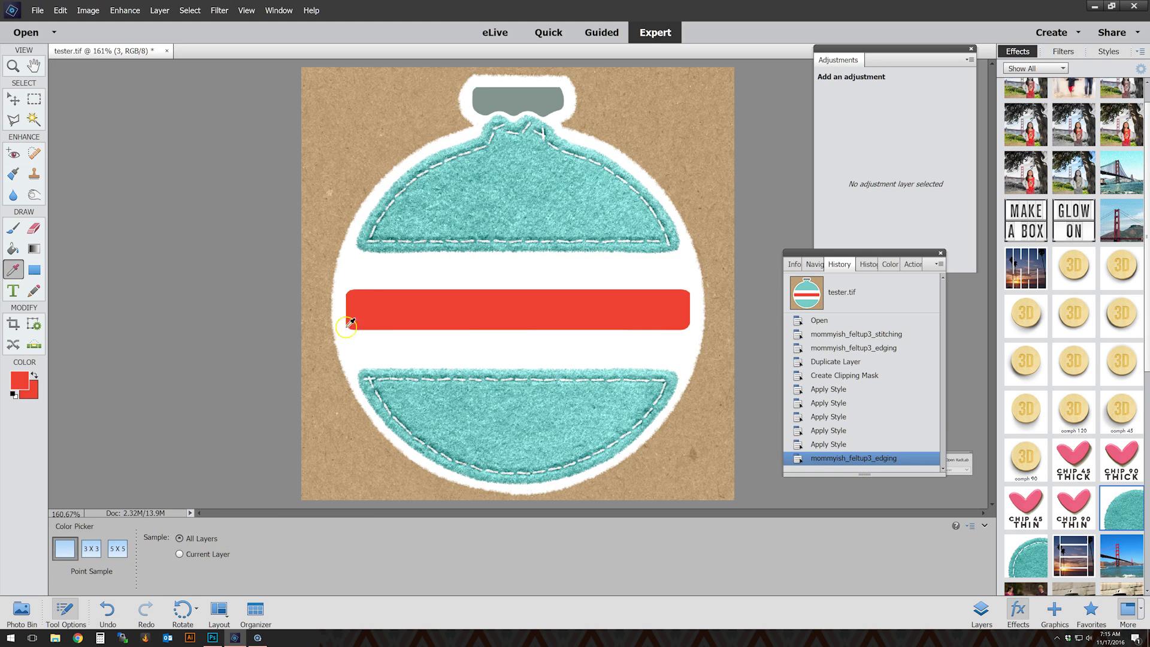
# - Run the mommyish_feltup3_edging effect on the red band and the grey cap, each with its own color as foreground
pyautogui.click(550, 245)
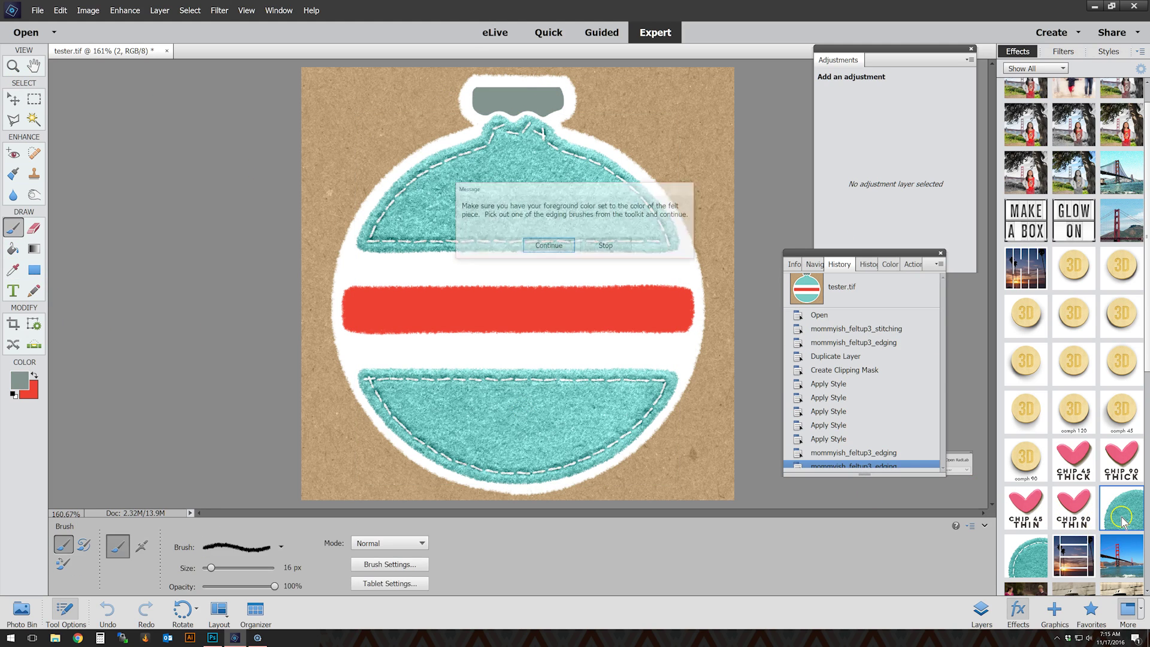
pyautogui.click(543, 242)
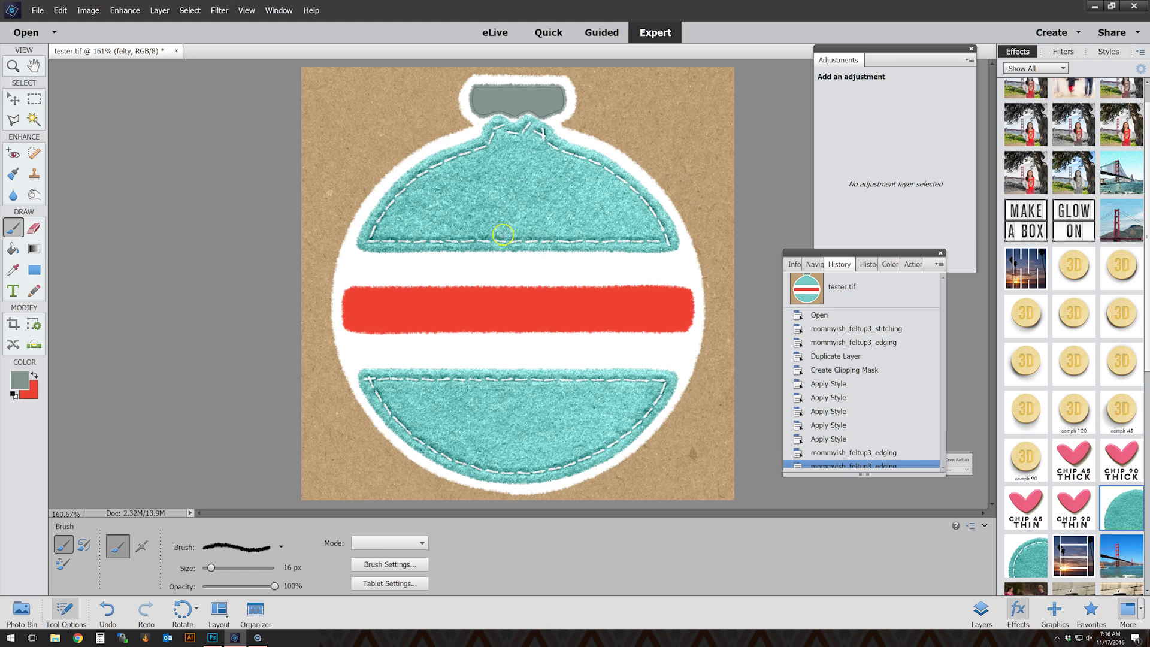
# - Apply the teal pieces' felt layer style to the red band and grey cap, and a different felt style to the white base
pyautogui.click(442, 349)
pyautogui.click(461, 318)
pyautogui.click(491, 110)
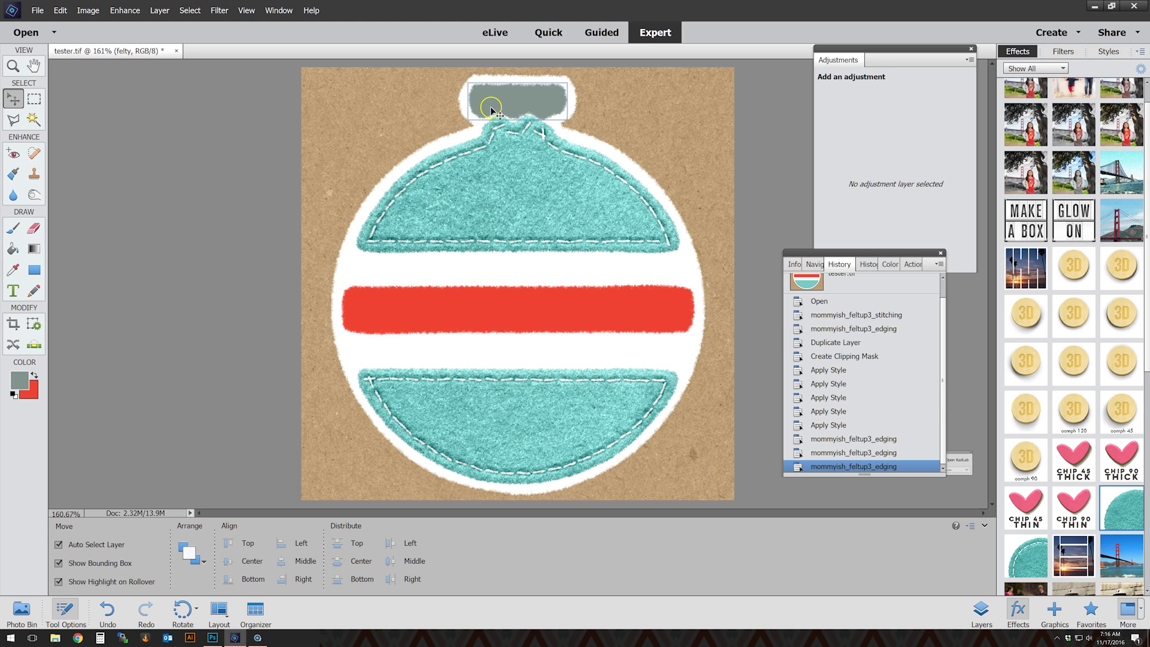
pyautogui.click(471, 299)
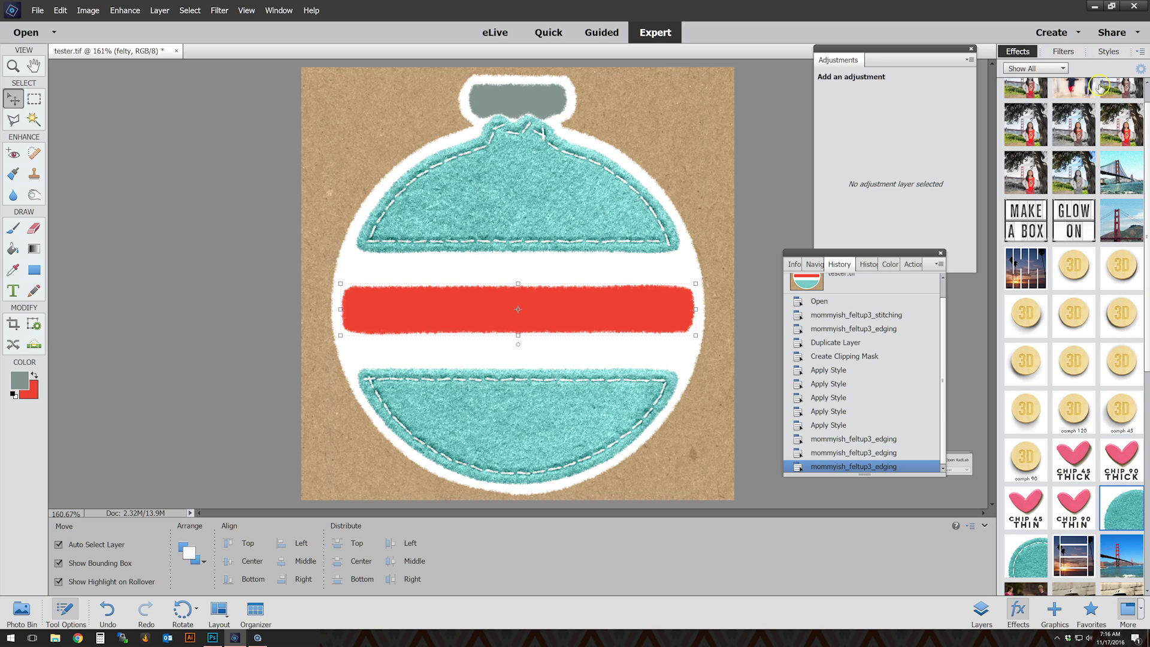
pyautogui.click(1101, 52)
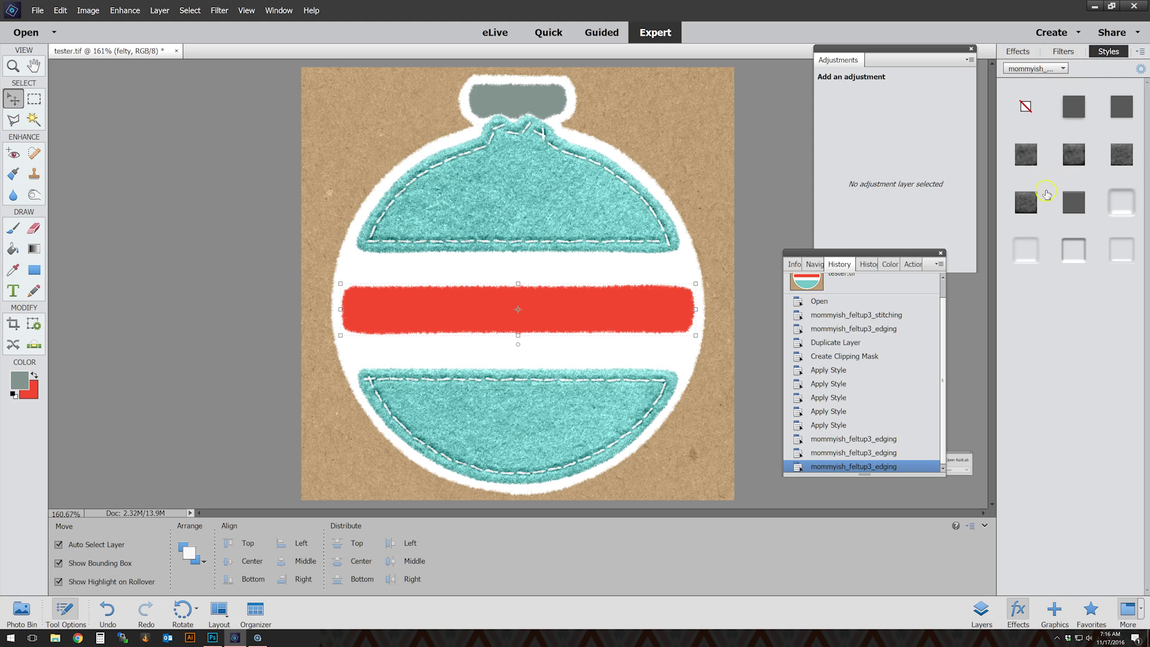
pyautogui.click(1121, 154)
pyautogui.click(616, 271)
pyautogui.click(1025, 205)
pyautogui.click(527, 101)
pyautogui.click(1122, 153)
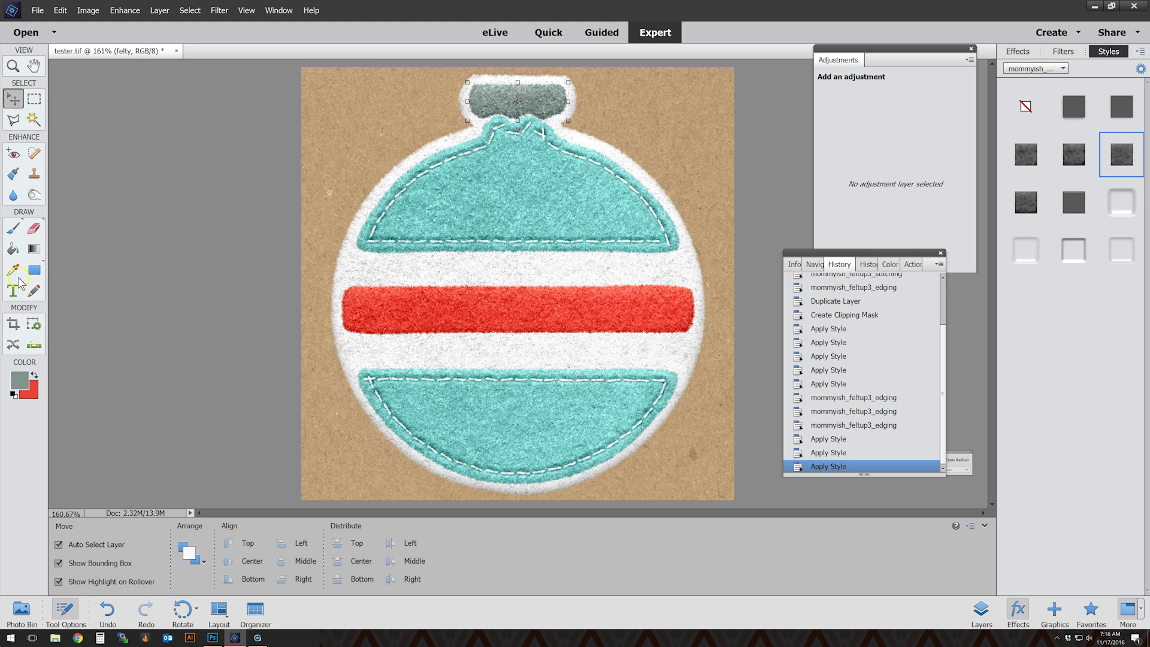
# - Set the Brush tool to the 30 px dashed stitching brush
pyautogui.click(12, 229)
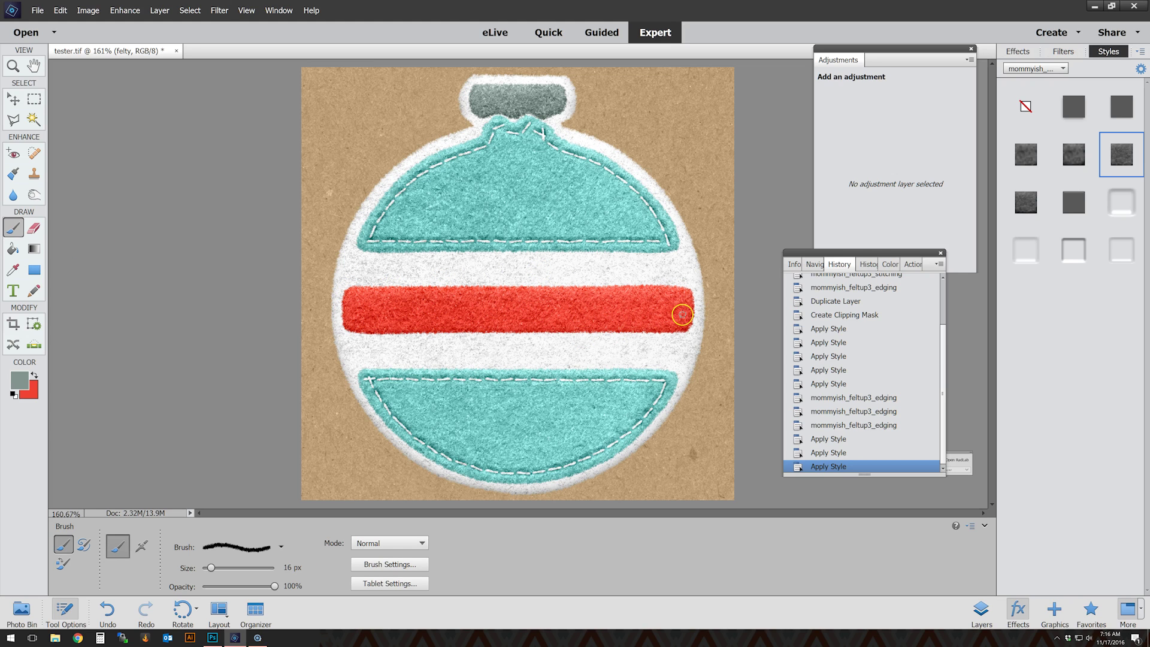
pyautogui.click(237, 546)
pyautogui.scroll(-2, 264, 467)
pyautogui.click(267, 520)
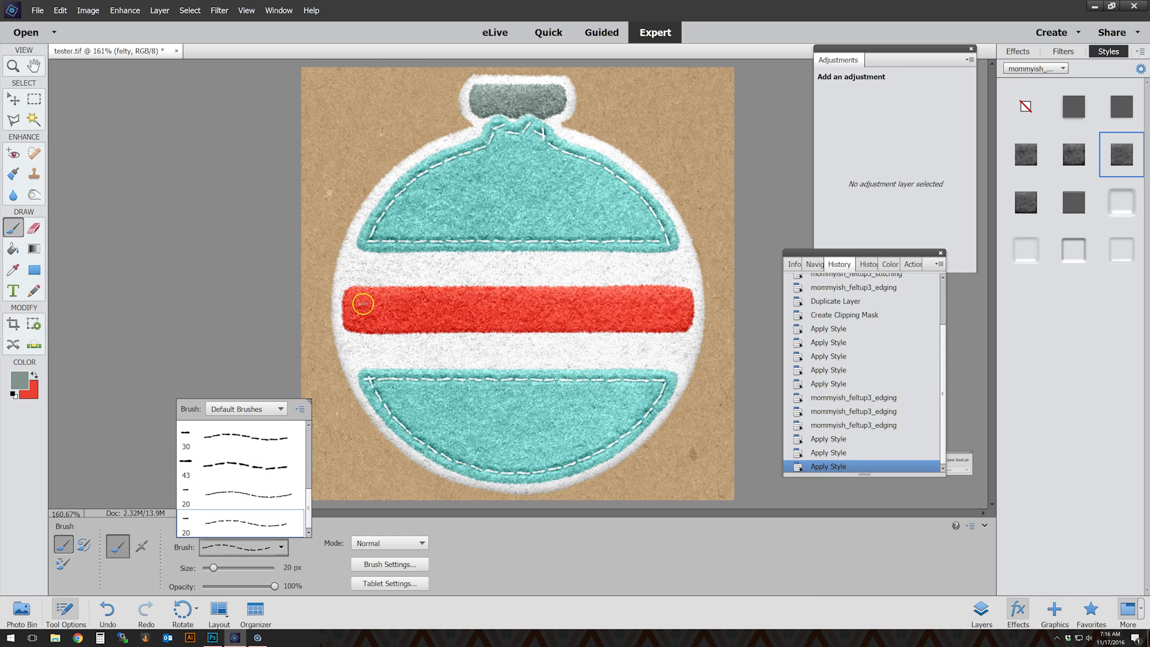
pyautogui.click(263, 465)
pyautogui.click(258, 439)
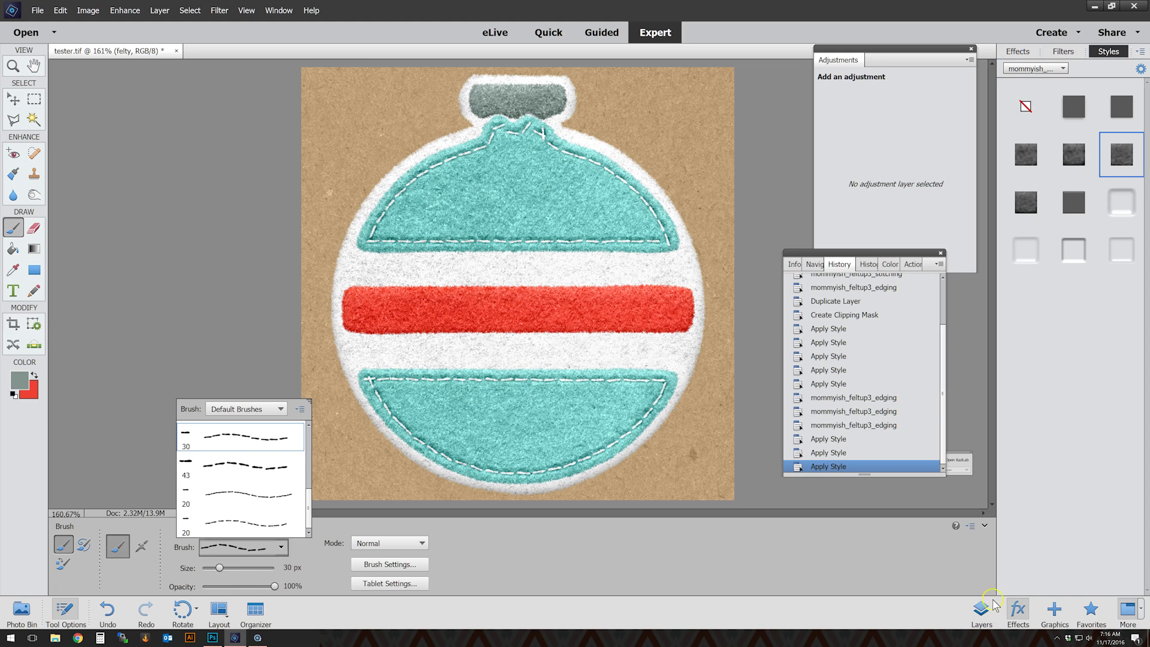
# - Create a new layer above the red band's felty layer and set the foreground color to white (ffffff) for the Brush tool
pyautogui.click(980, 611)
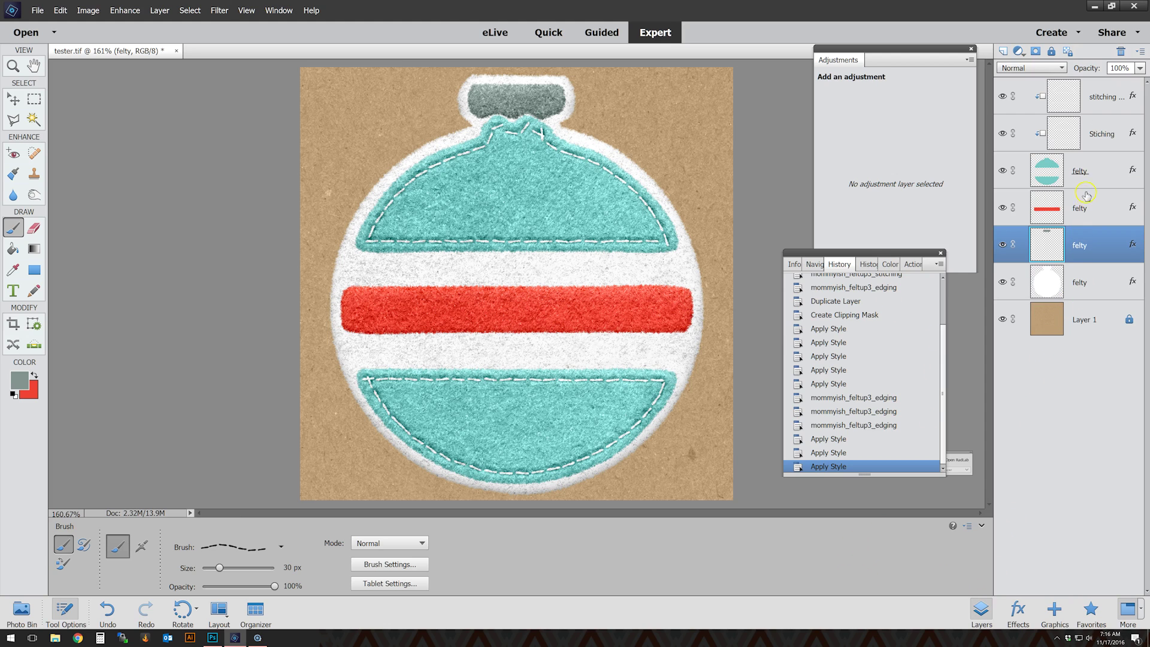
pyautogui.hotkey('alt', ']')
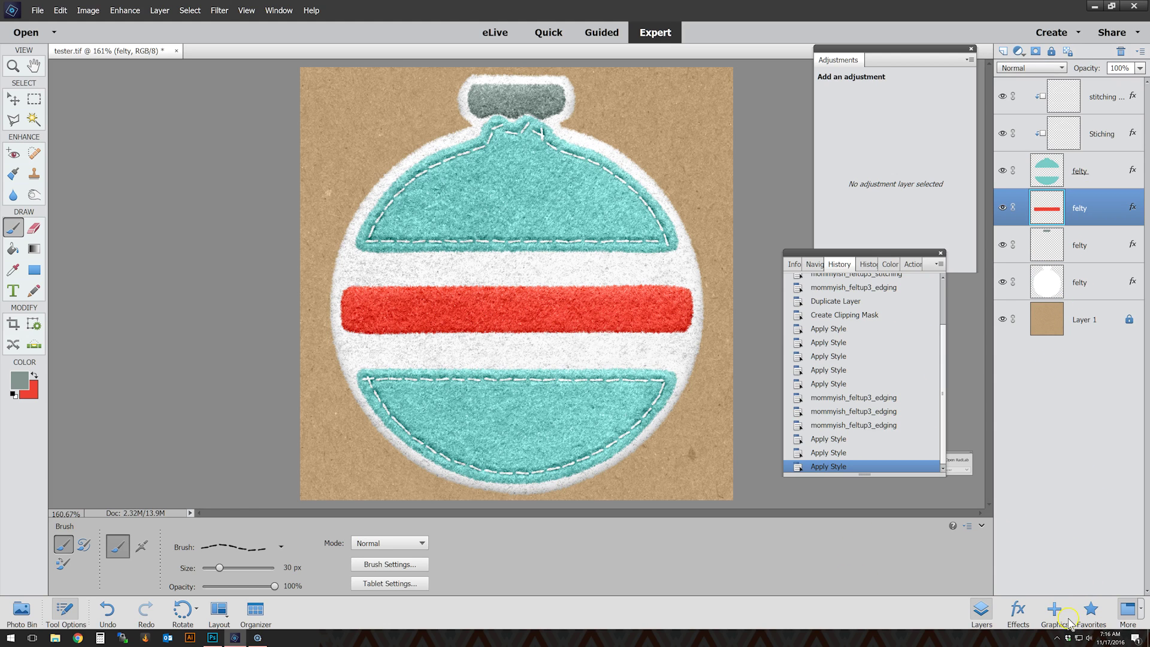
pyautogui.click(1002, 52)
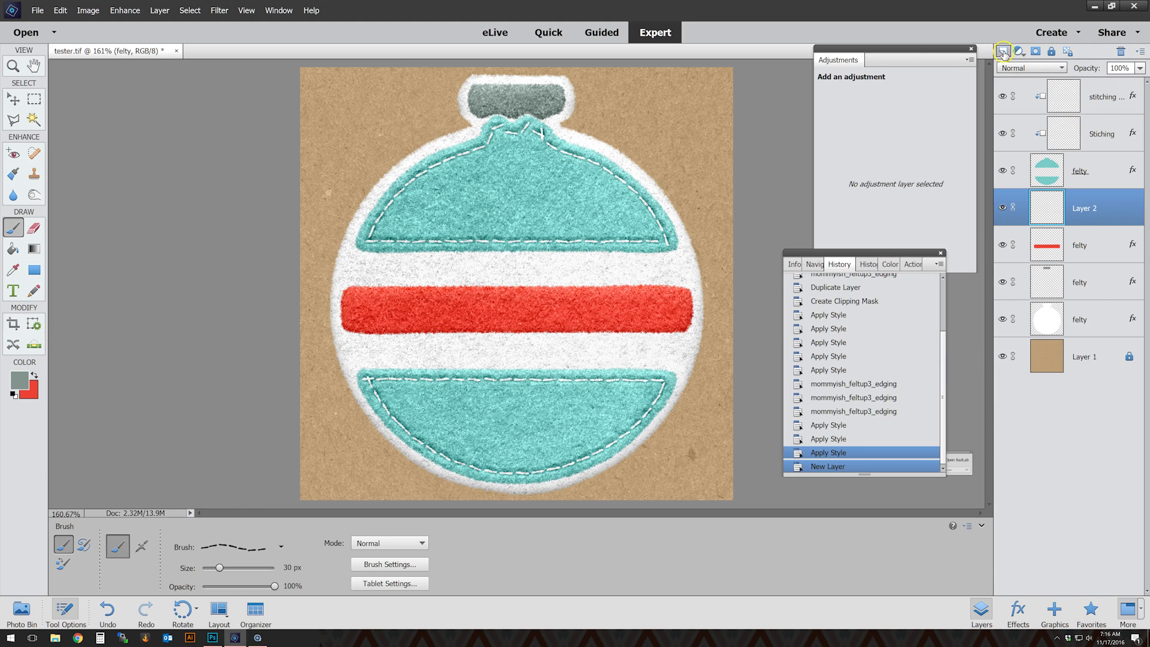
pyautogui.click(19, 381)
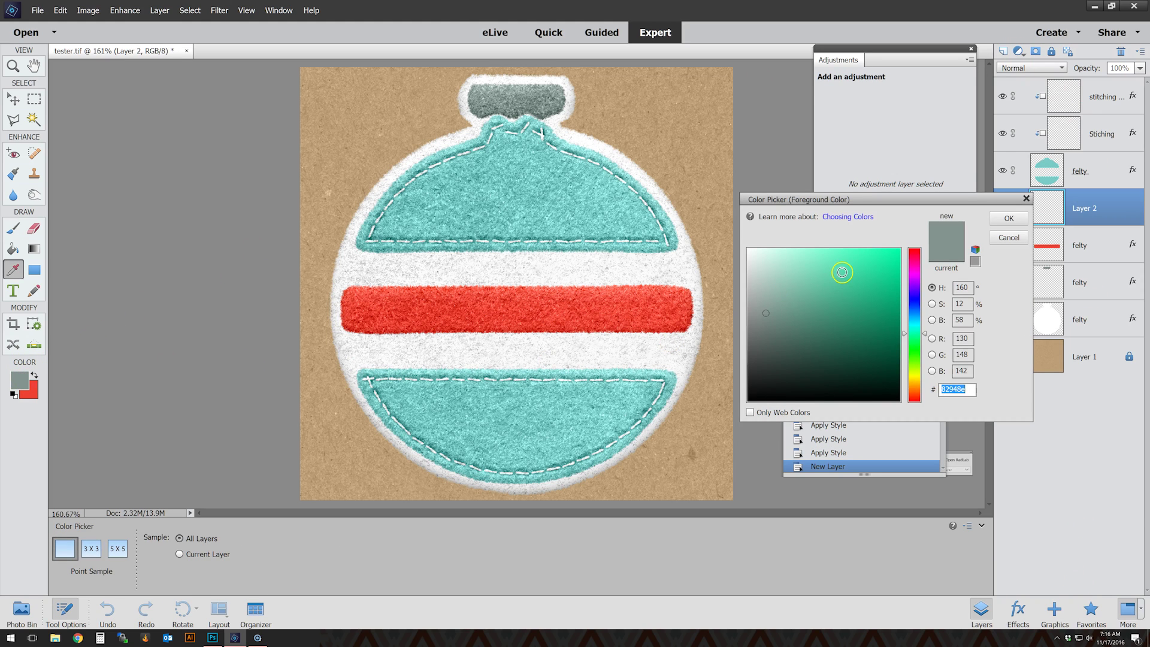
pyautogui.write('ffffff')
pyautogui.click(1004, 219)
pyautogui.press('b')
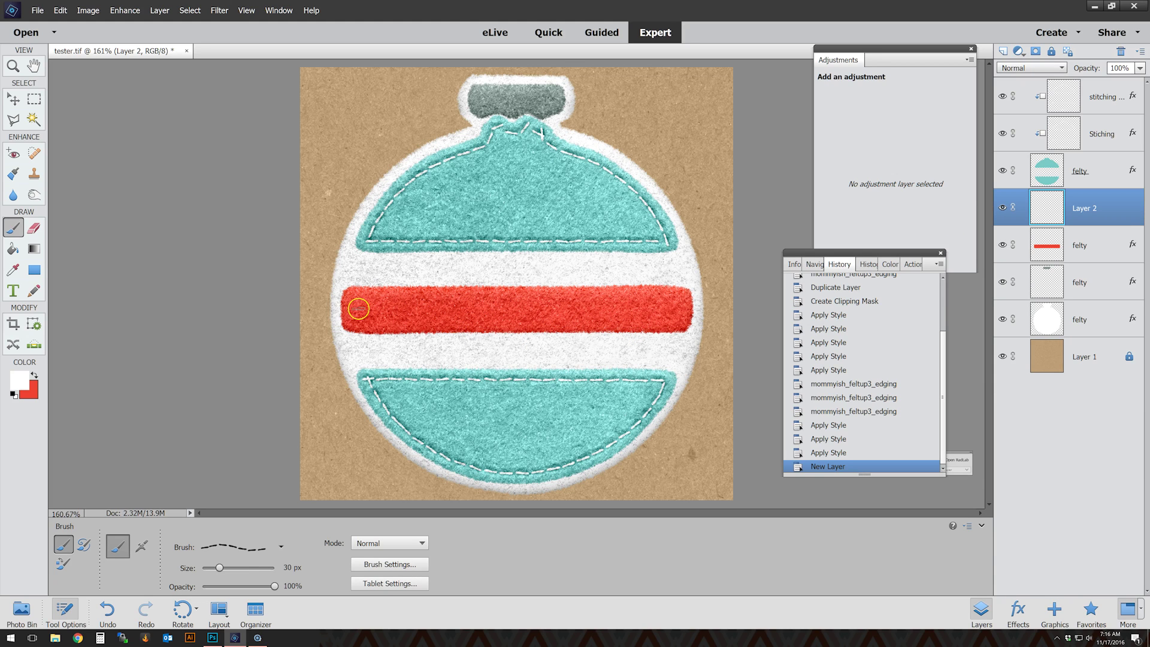
# - Paint a horizontal line of white stitches along the length of the red band and nudge it slightly down to center it
pyautogui.moveTo(357, 308); pyautogui.dragTo(673, 327)
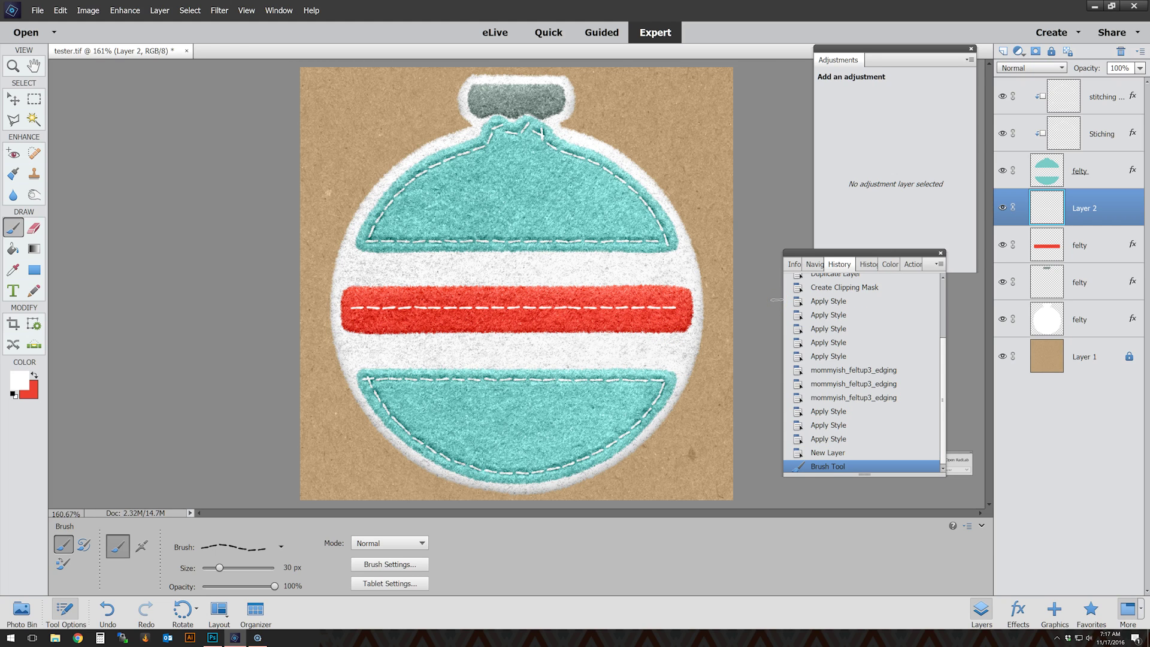
pyautogui.click(17, 102)
pyautogui.press('Down')
pyautogui.press('Down')
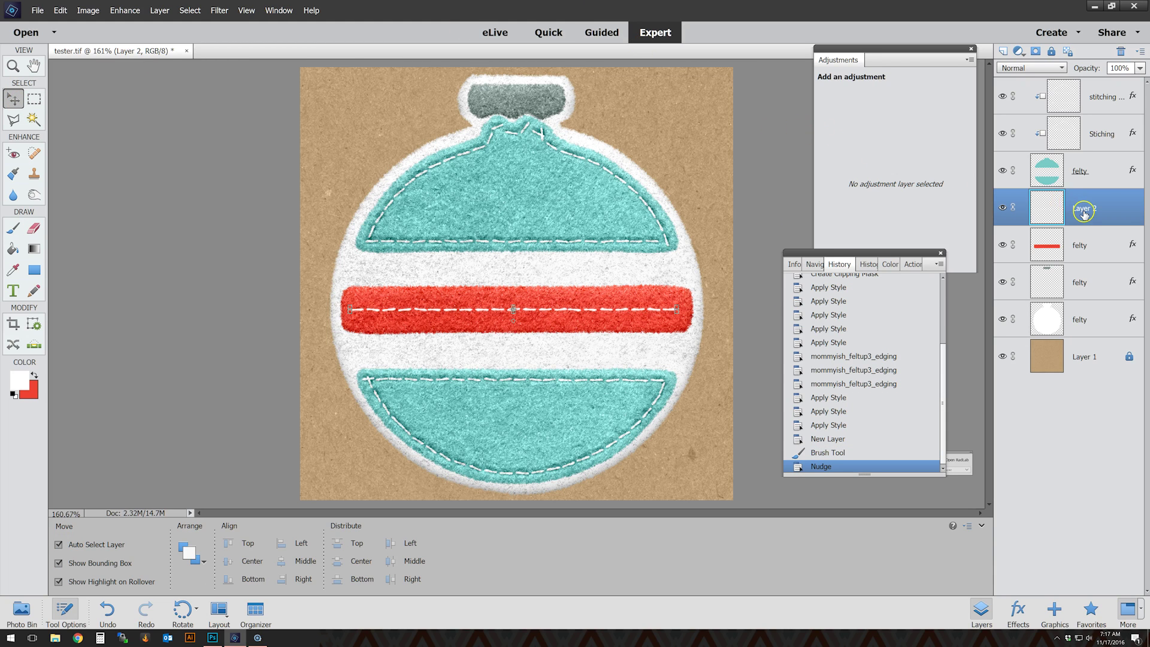
# - Duplicate Layer 2 as "Layer 2 copy" and clip both stitch layers to the red felty layer with a clipping mask
pyautogui.rightClick(1116, 204)
pyautogui.click(1114, 229)
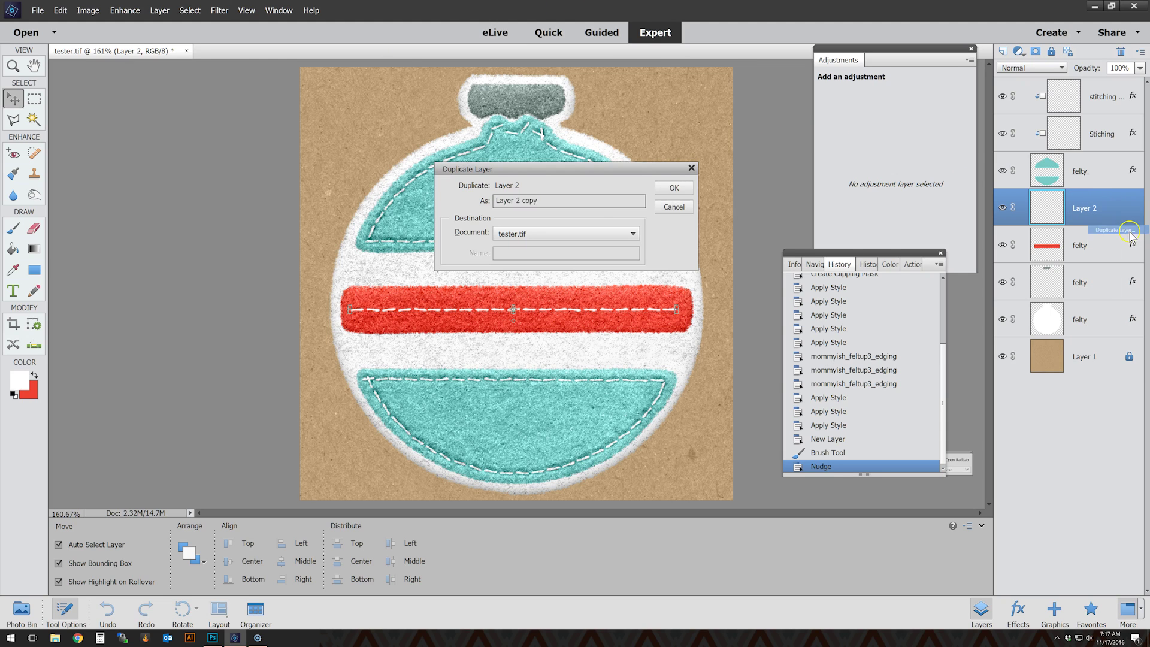
pyautogui.click(674, 187)
pyautogui.keyDown('shift'); pyautogui.click(1104, 242); pyautogui.keyUp('shift')
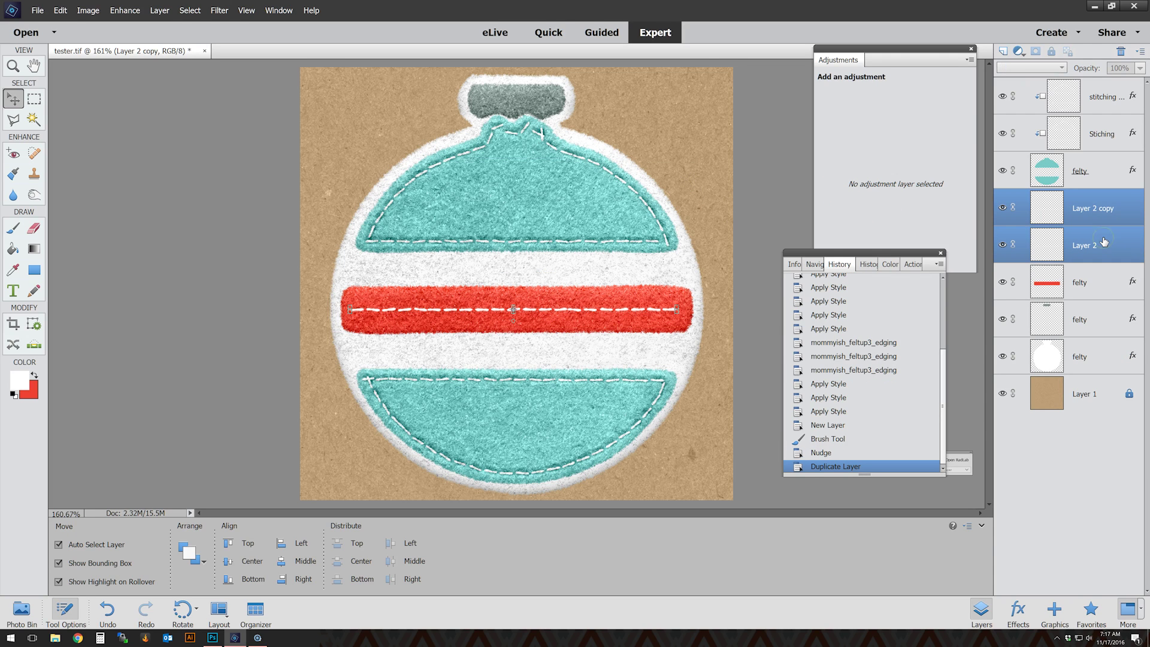
pyautogui.hotkey('ctrl', 'g')
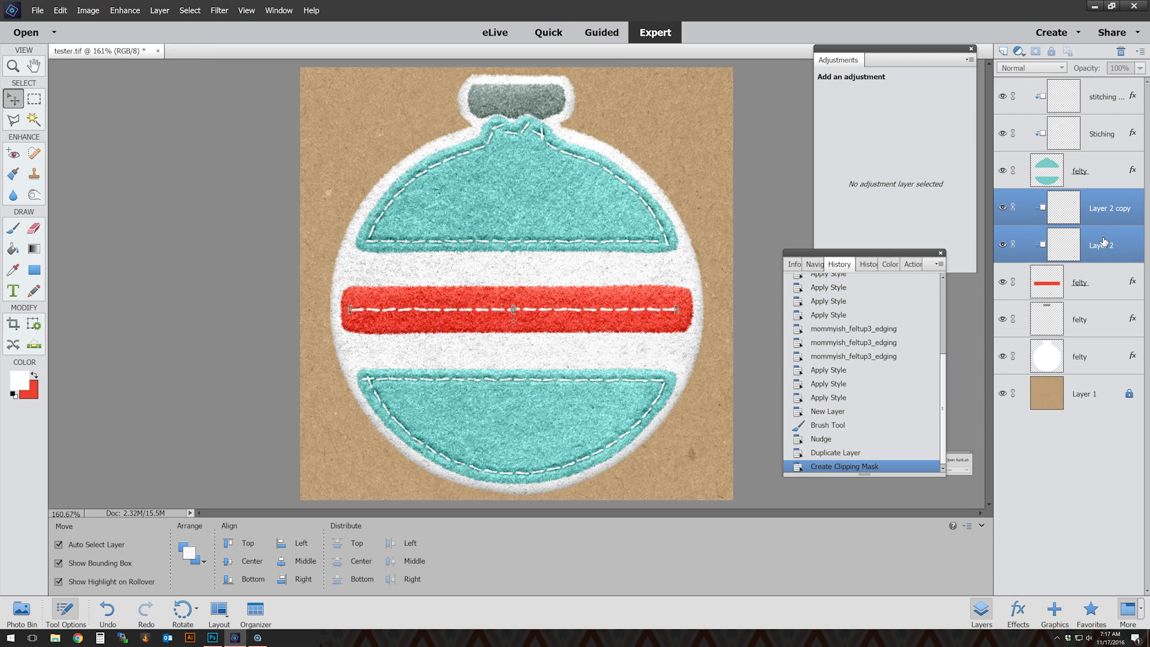
# - Apply the dark-edged indentation style used on the Stiching layer to Layer 2
pyautogui.click(1126, 247)
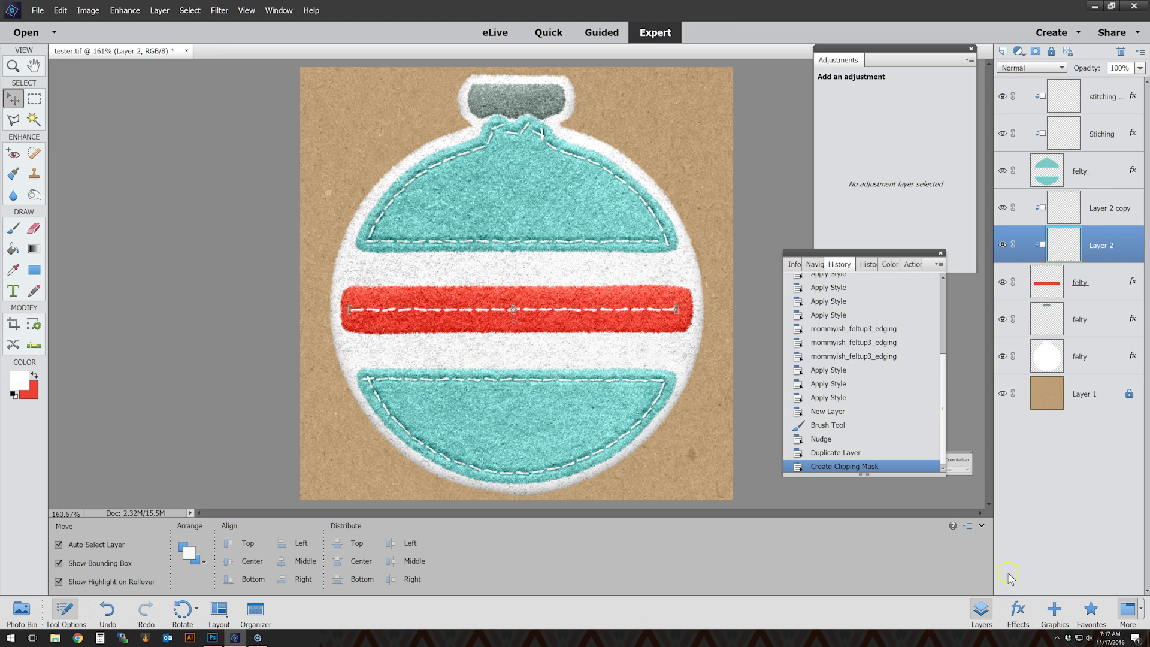
pyautogui.click(1017, 609)
pyautogui.click(1076, 256)
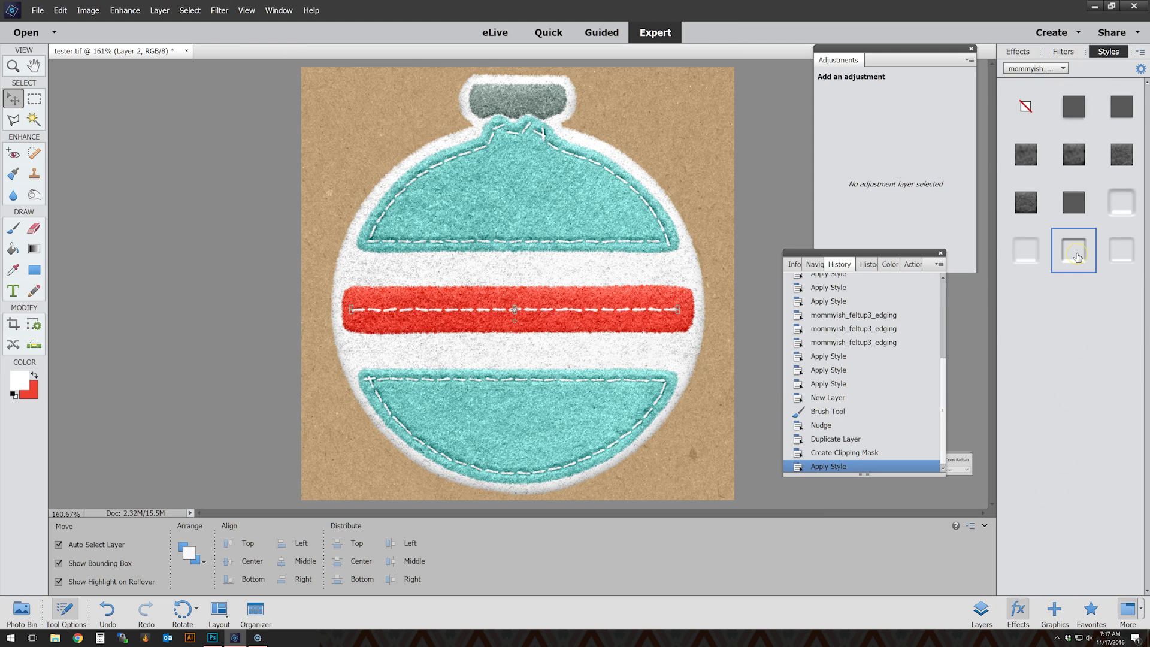
# - Apply the last dark gray swatch of the mommyish style set, the raised stitching style, to Layer 2 copy
pyautogui.click(985, 620)
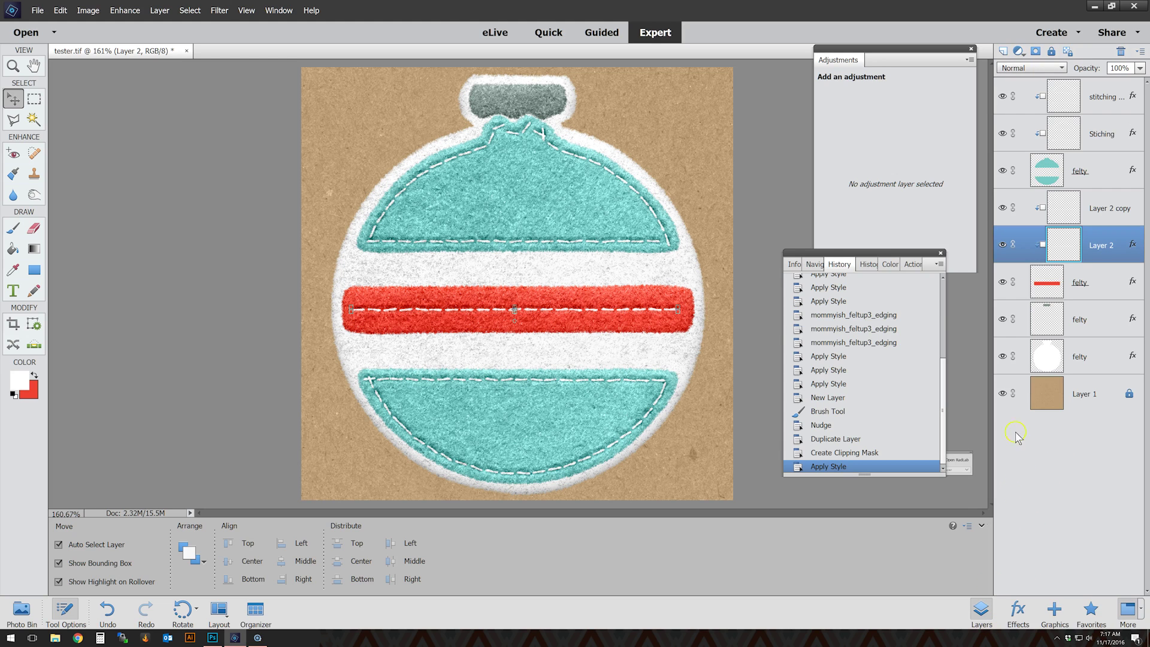
pyautogui.click(1112, 203)
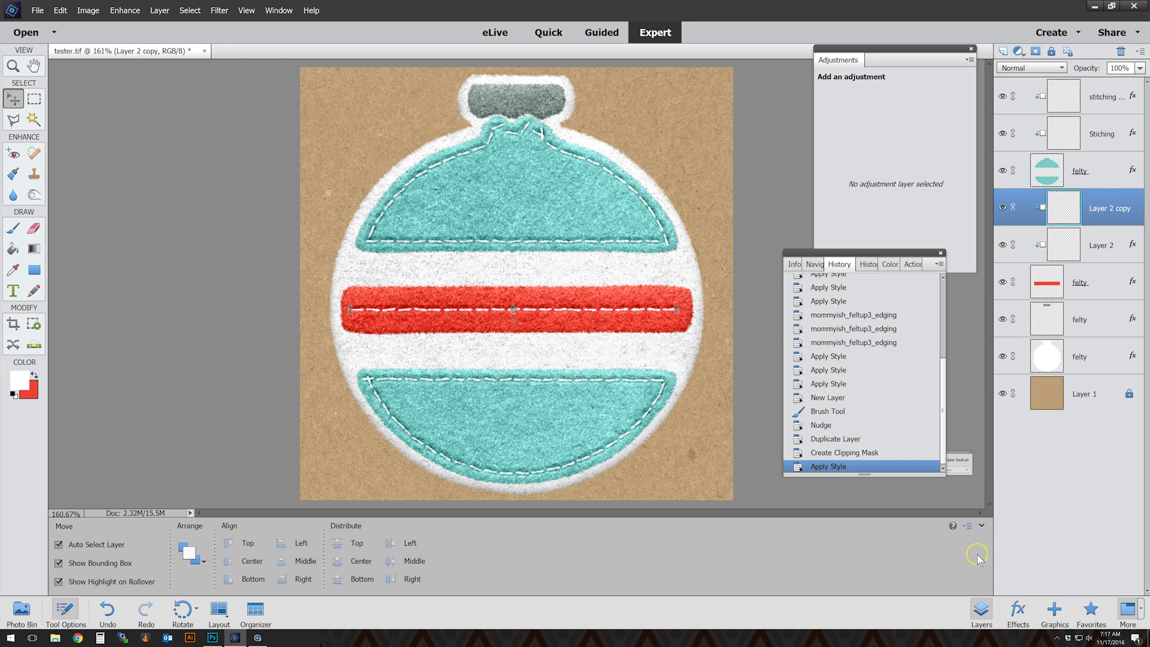
pyautogui.click(1016, 620)
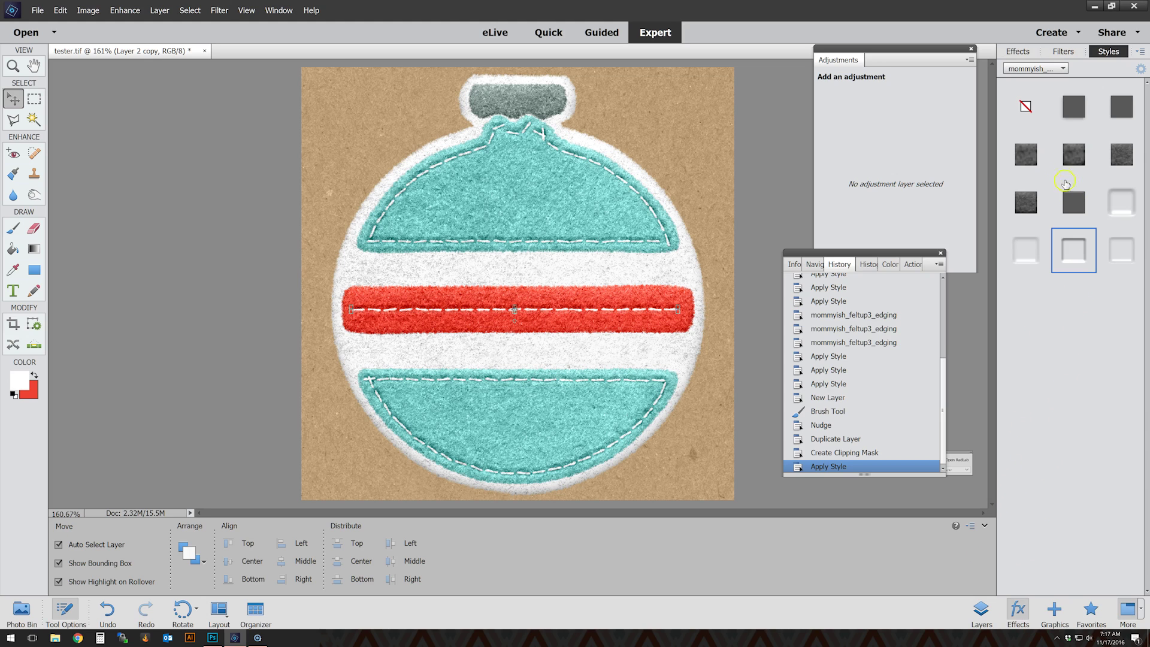
pyautogui.click(1072, 202)
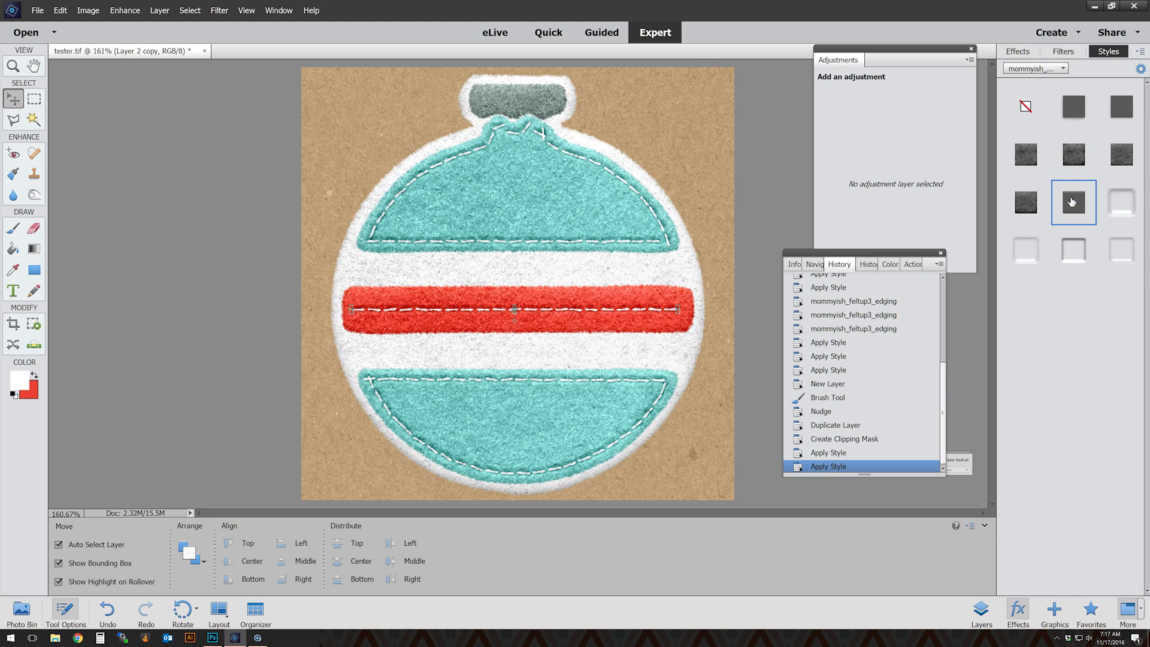
# - Merge the teal felty layer with its two clipped stitching layers into one layer
pyautogui.click(985, 617)
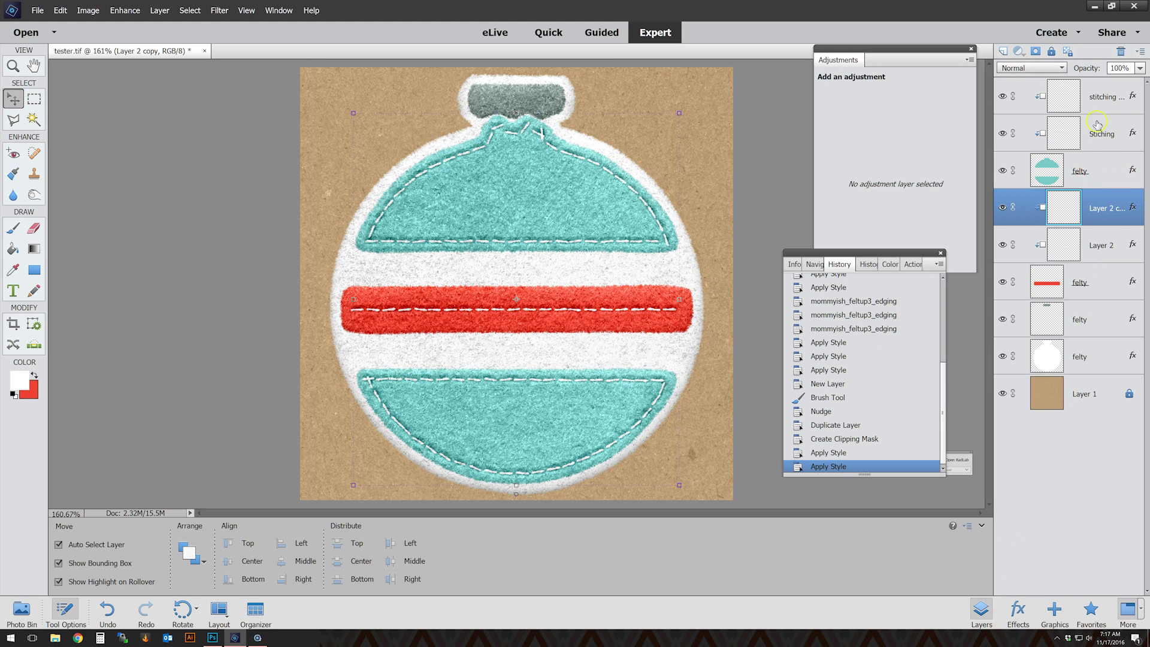
pyautogui.click(1095, 170)
pyautogui.keyDown('shift'); pyautogui.click(1092, 98); pyautogui.keyUp('shift')
pyautogui.rightClick(1089, 98)
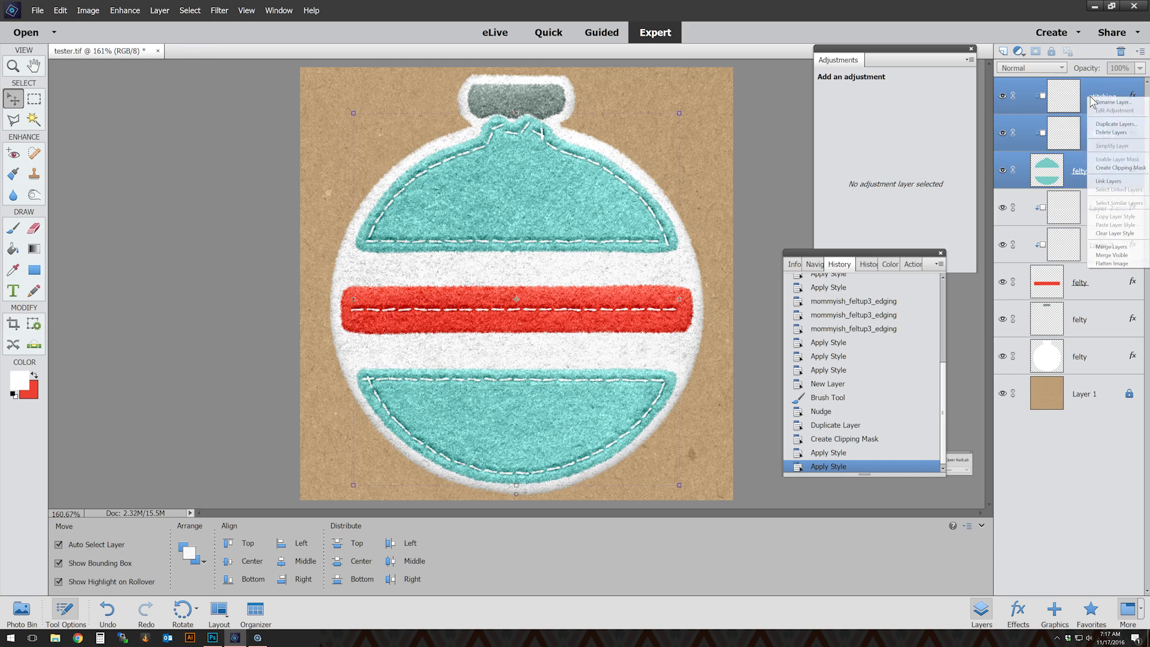
pyautogui.click(1108, 244)
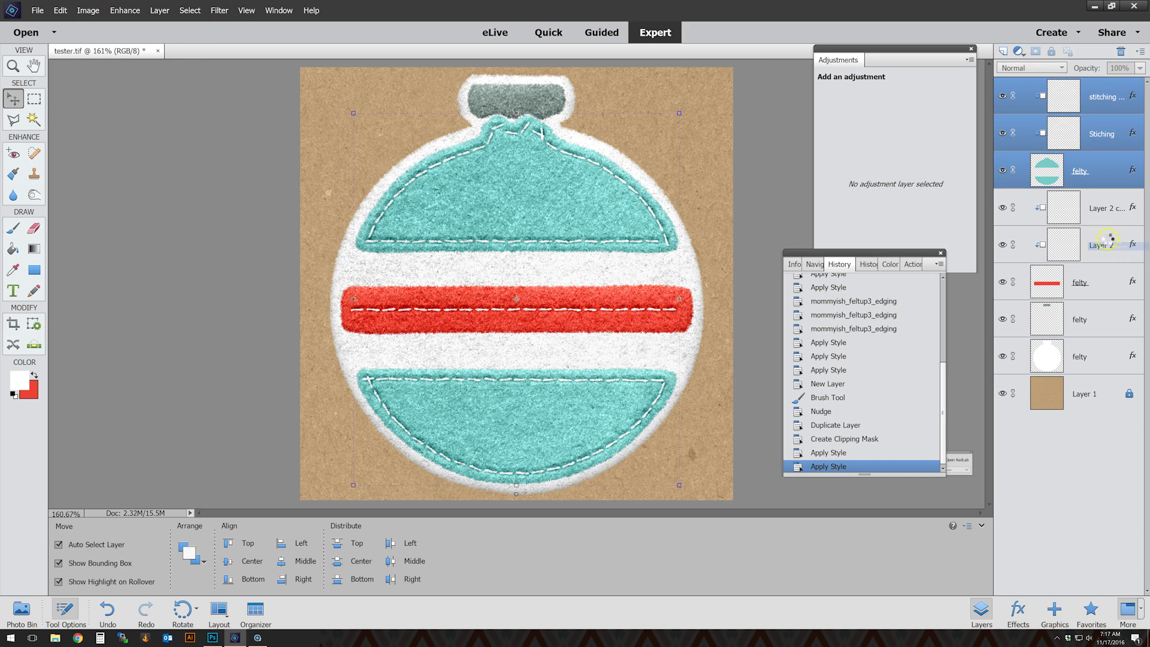
# - Merge the red band's felty layer with Layer 2 and Layer 2 copy
pyautogui.click(1098, 134)
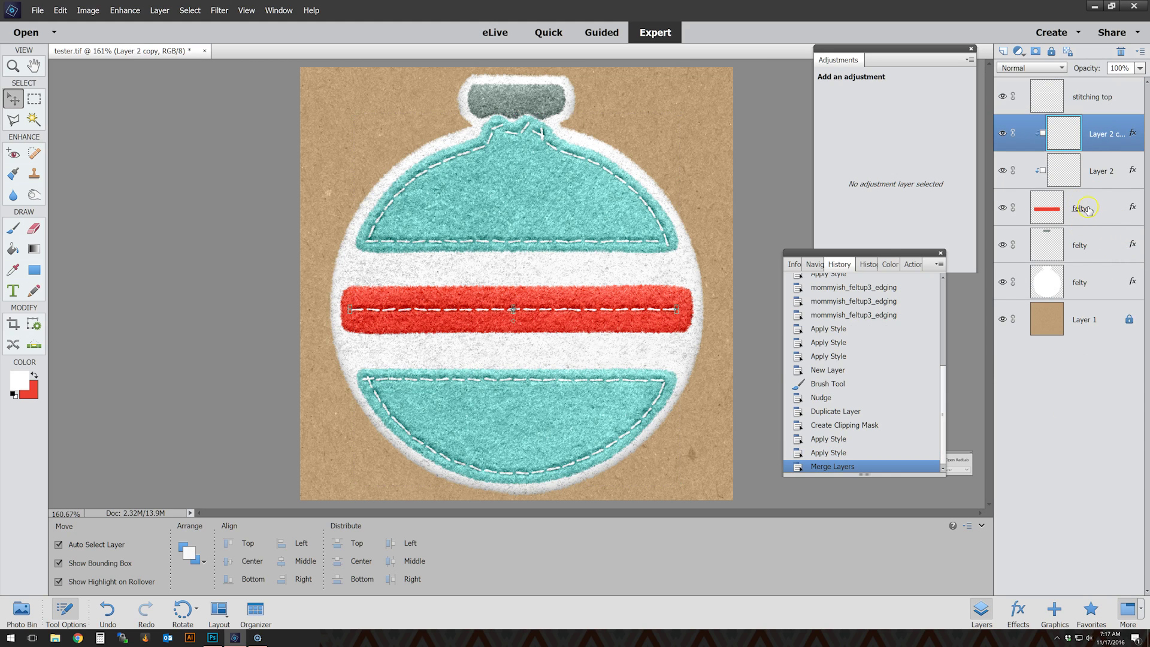
pyautogui.keyDown('shift'); pyautogui.click(1080, 206); pyautogui.keyUp('shift')
pyautogui.rightClick(1085, 210)
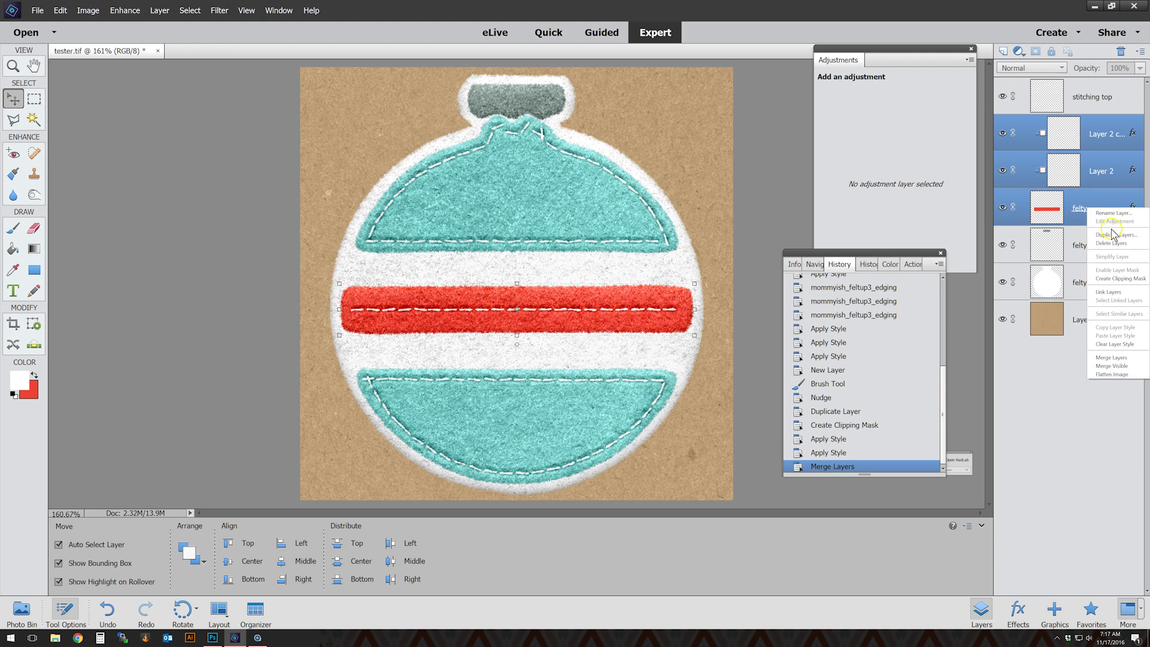
pyautogui.click(1127, 357)
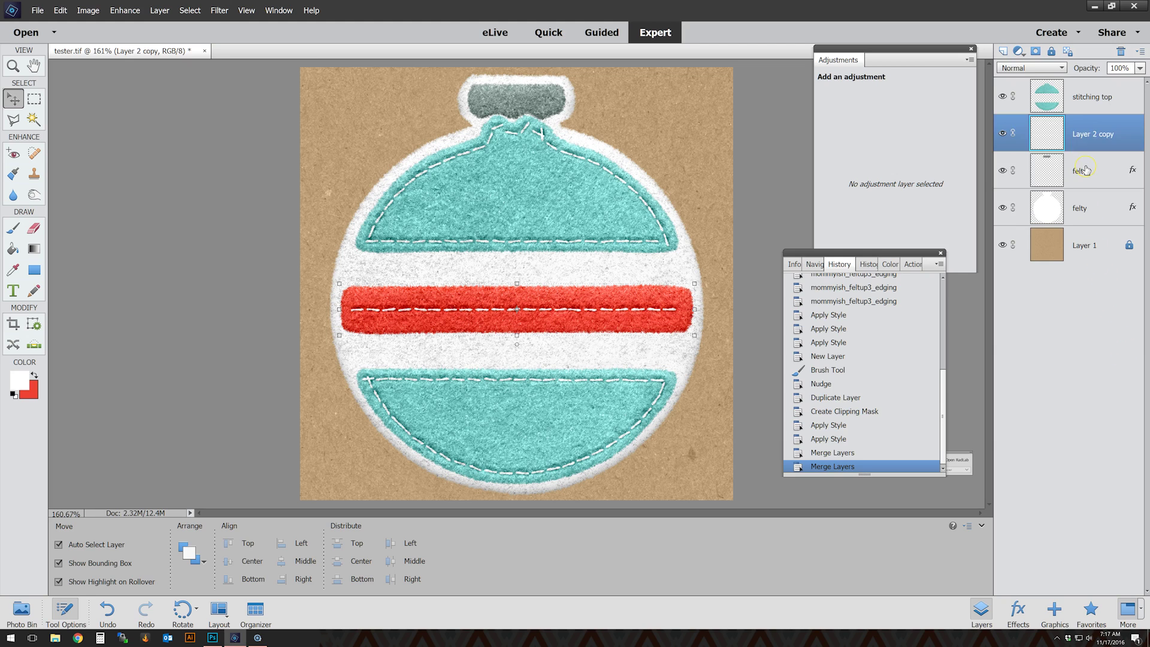
# - Simplify the gray cap's felty layer and the white base's felty layer
pyautogui.click(1085, 170)
pyautogui.rightClick(1087, 172)
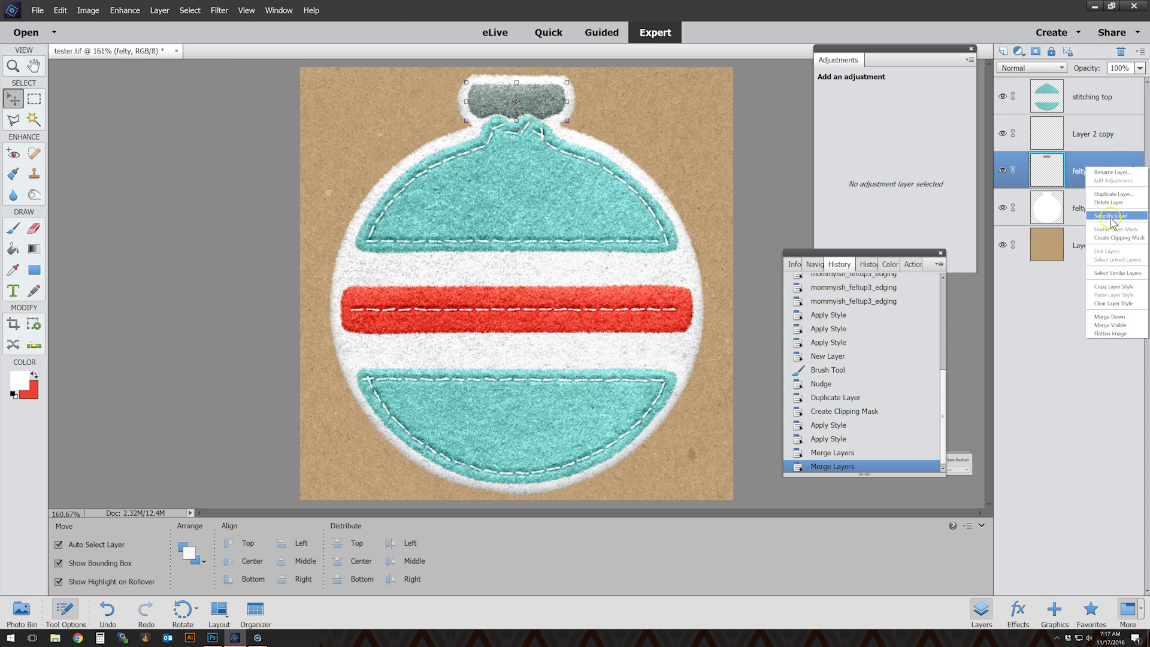
pyautogui.click(1087, 207)
pyautogui.click(1086, 207)
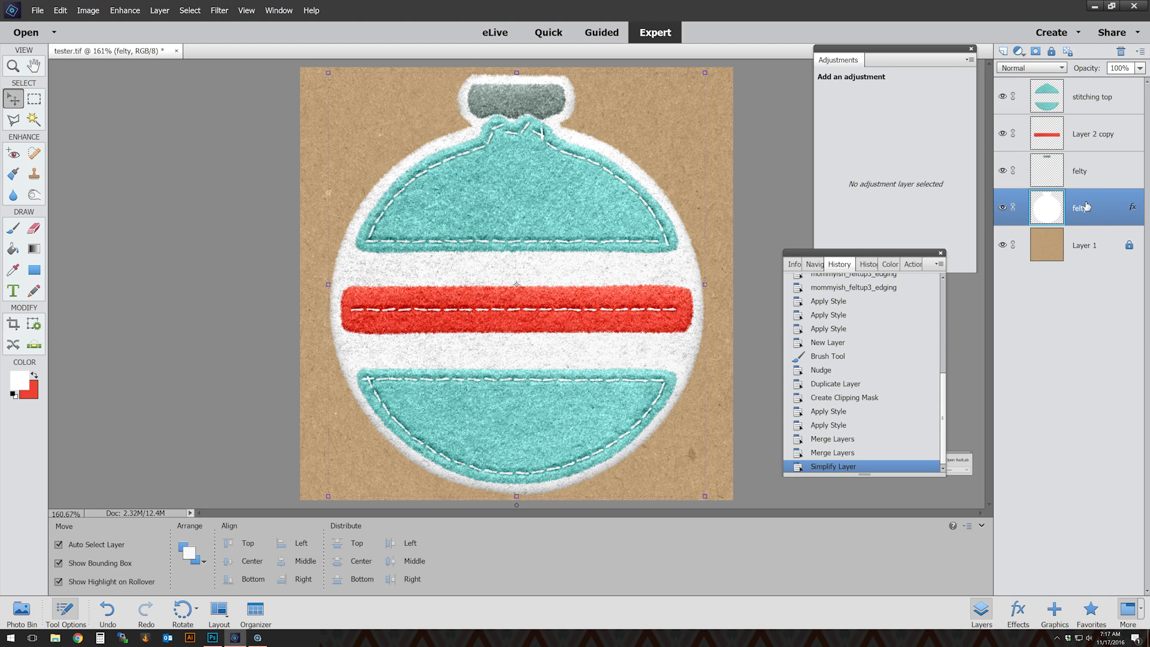
pyautogui.rightClick(1087, 207)
pyautogui.click(1107, 254)
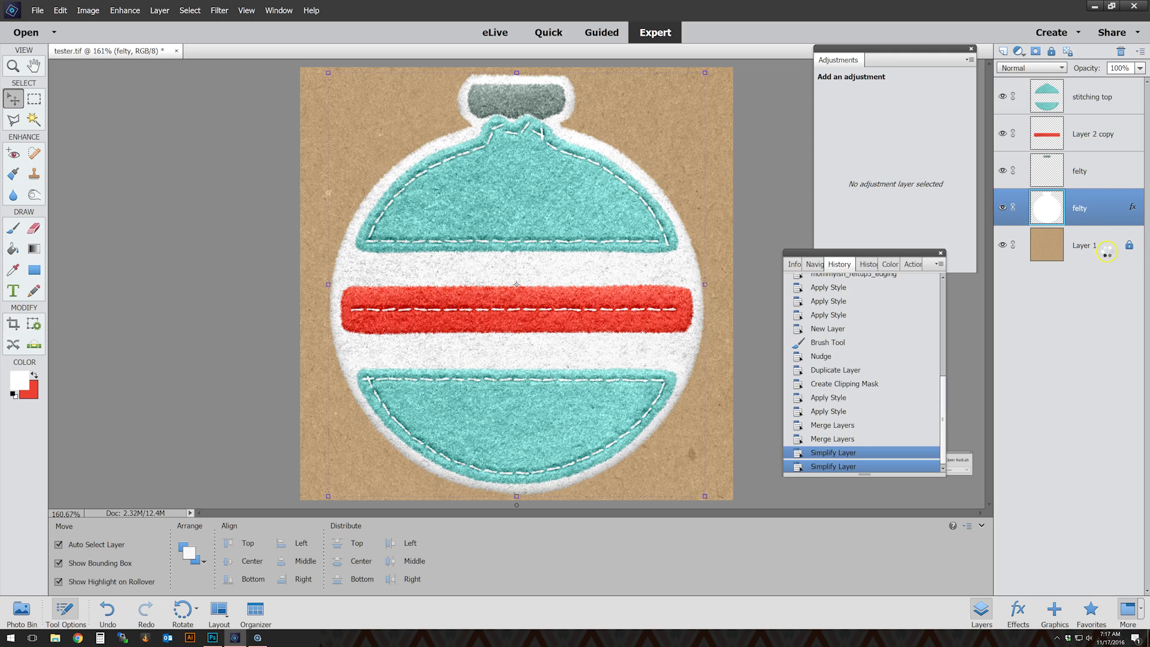
# - Clip the gray cap, red band and teal layers to the white base layer and apply the subtle shadow style to all three
pyautogui.click(1103, 161)
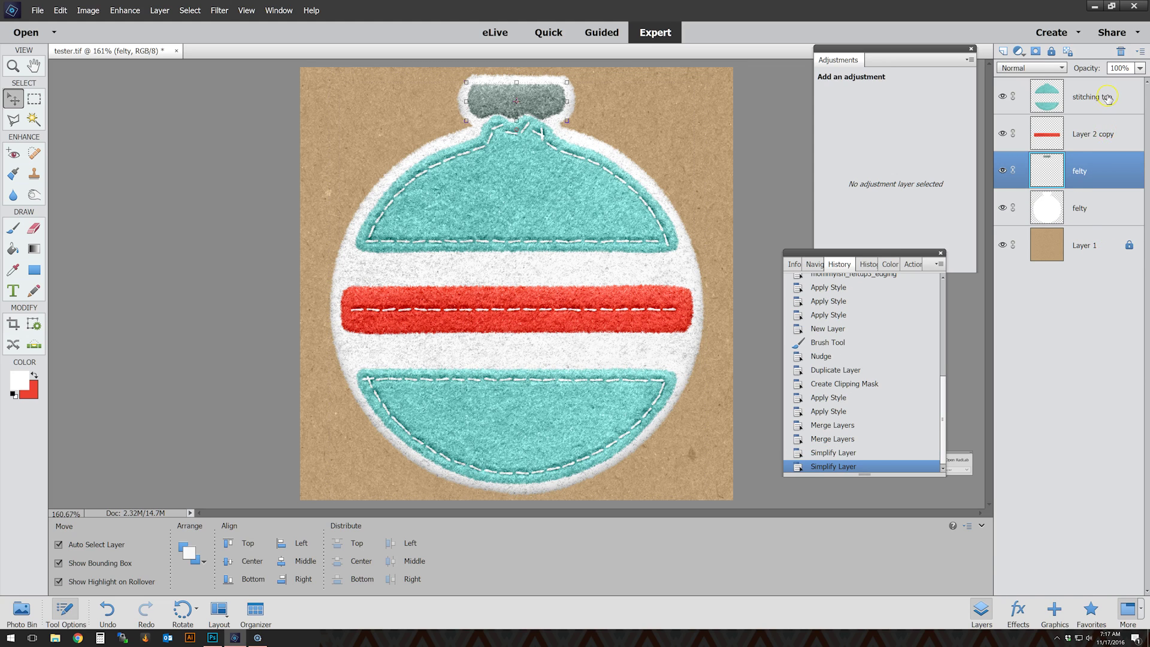
pyautogui.keyDown('ctrl'); pyautogui.click(1105, 133); pyautogui.keyUp('ctrl')
pyautogui.keyDown('ctrl'); pyautogui.click(1108, 100); pyautogui.keyUp('ctrl')
pyautogui.hotkey('ctrl', 'g')
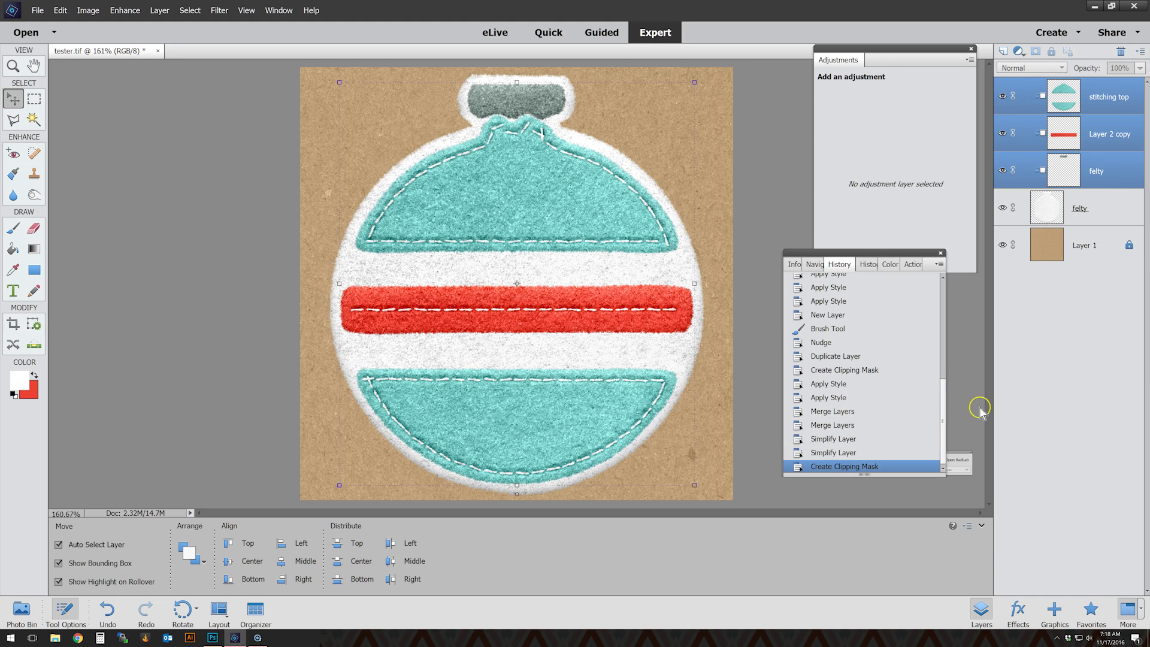
pyautogui.click(1018, 611)
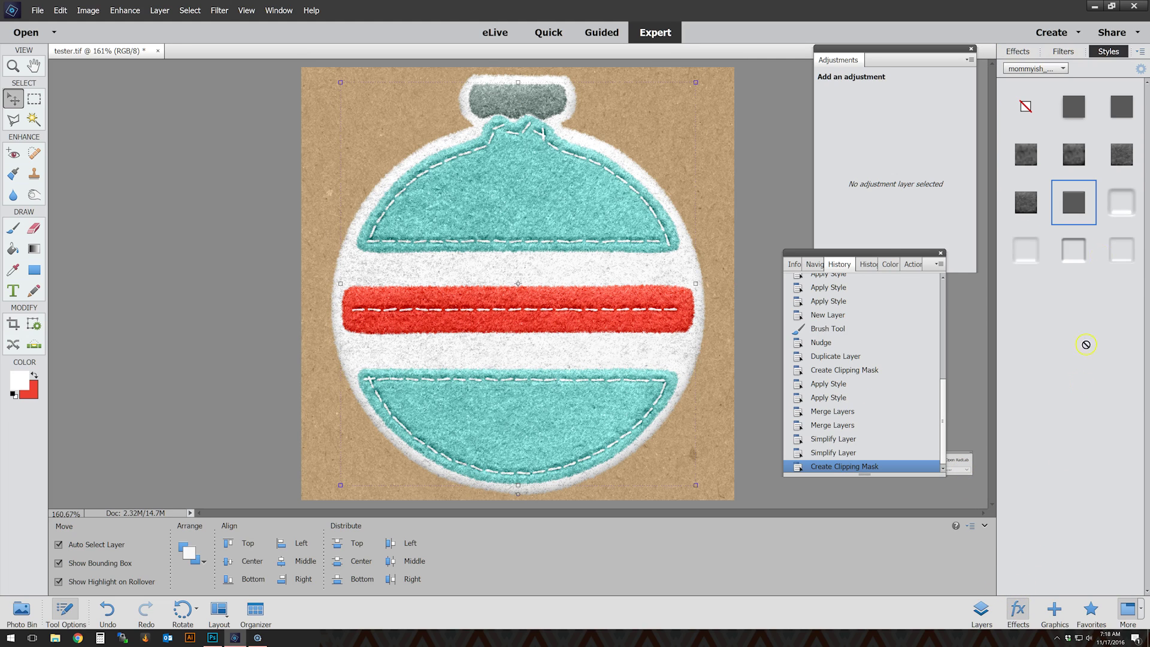
pyautogui.click(1130, 109)
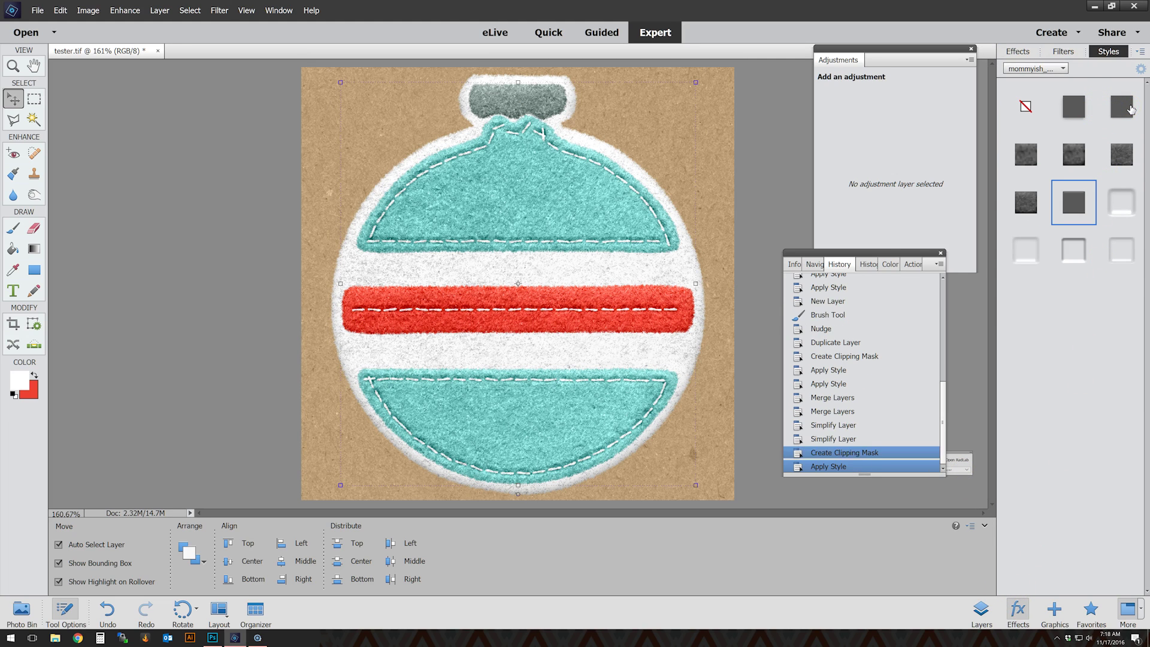
# - Apply the stronger drop shadow style, the first felt swatch in the mommyish set, to the white base felty layer
pyautogui.click(980, 611)
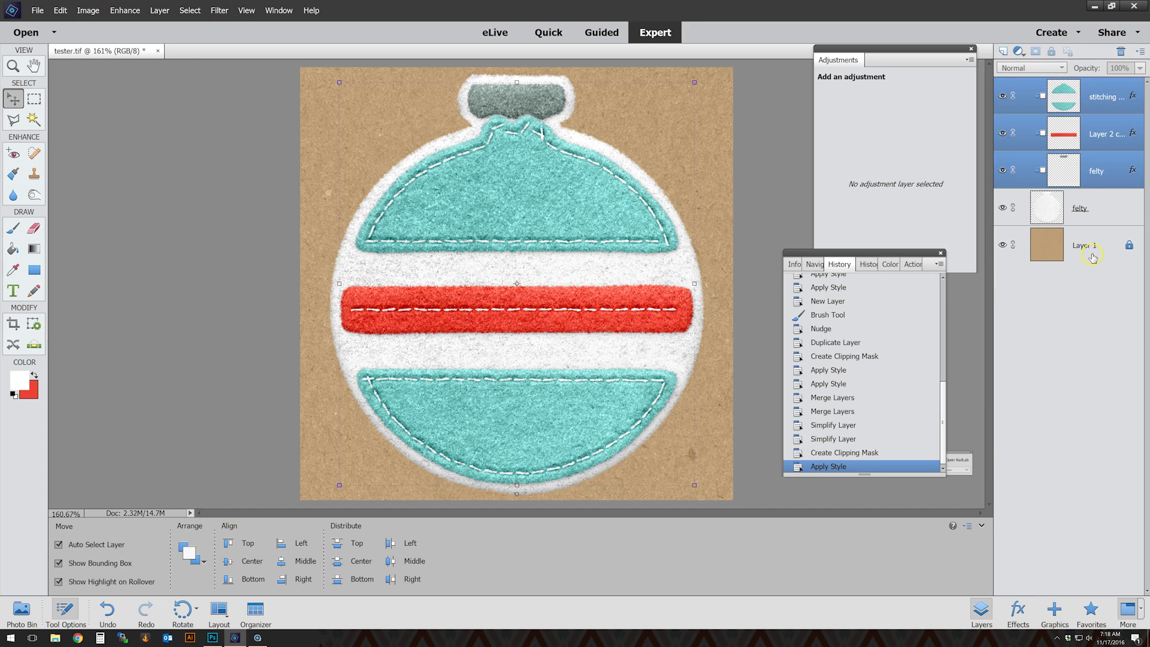
pyautogui.click(1092, 257)
pyautogui.click(1091, 218)
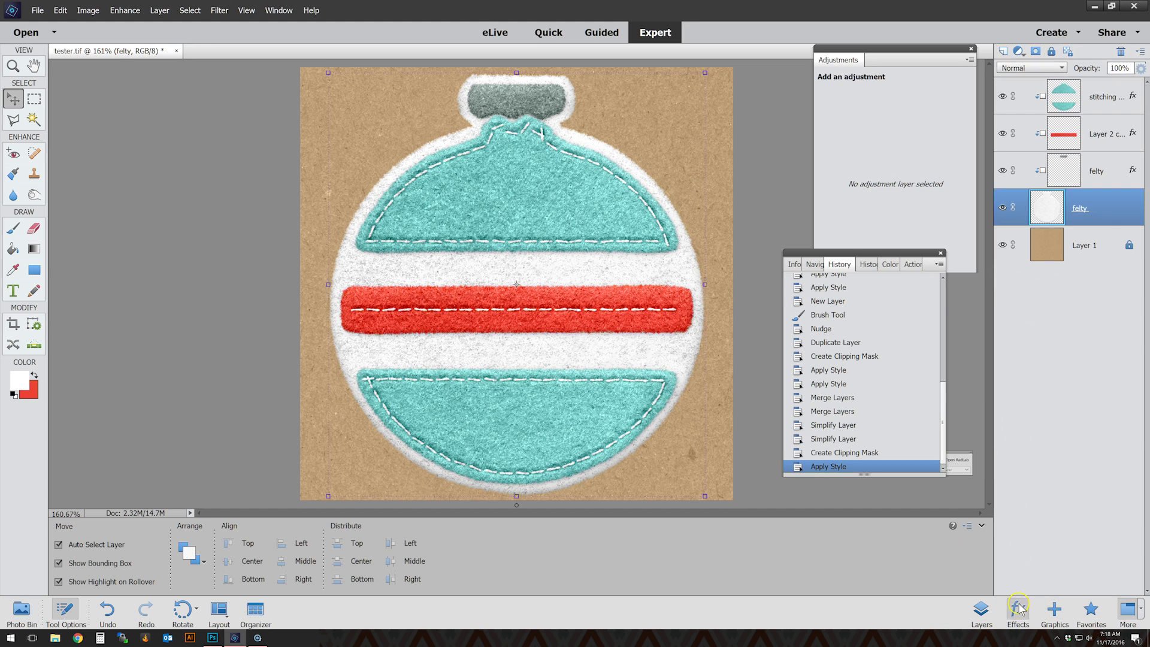
pyautogui.click(1017, 606)
pyautogui.click(1075, 103)
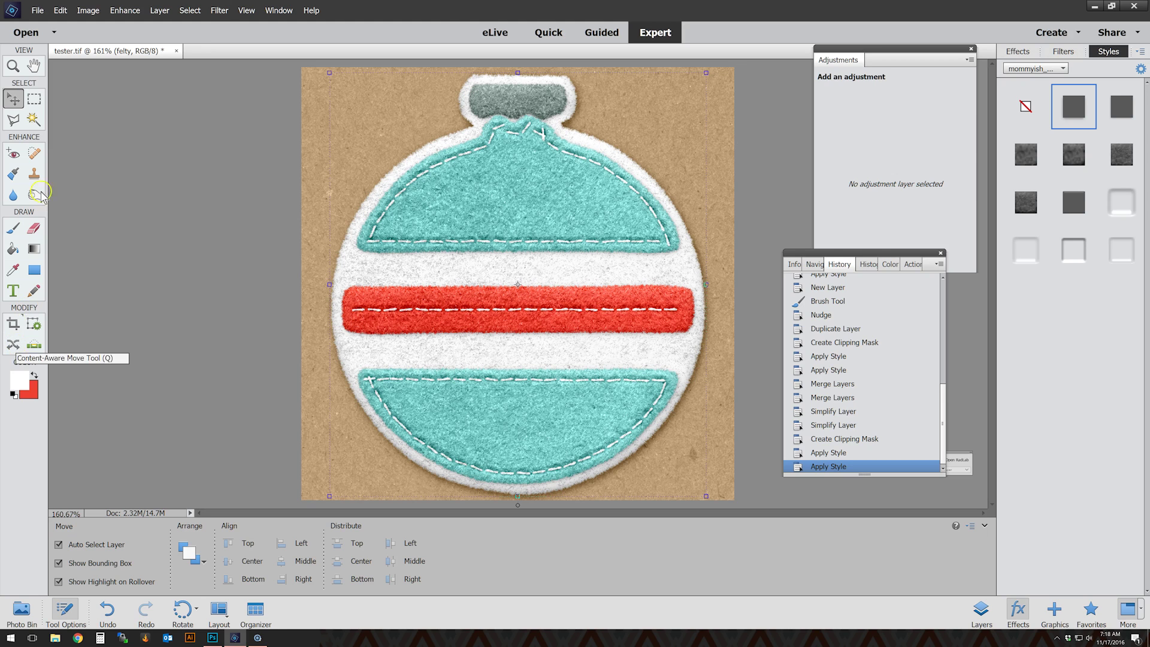
# - View the assembled felt ornament at 1:1 zoom
pyautogui.click(12, 65)
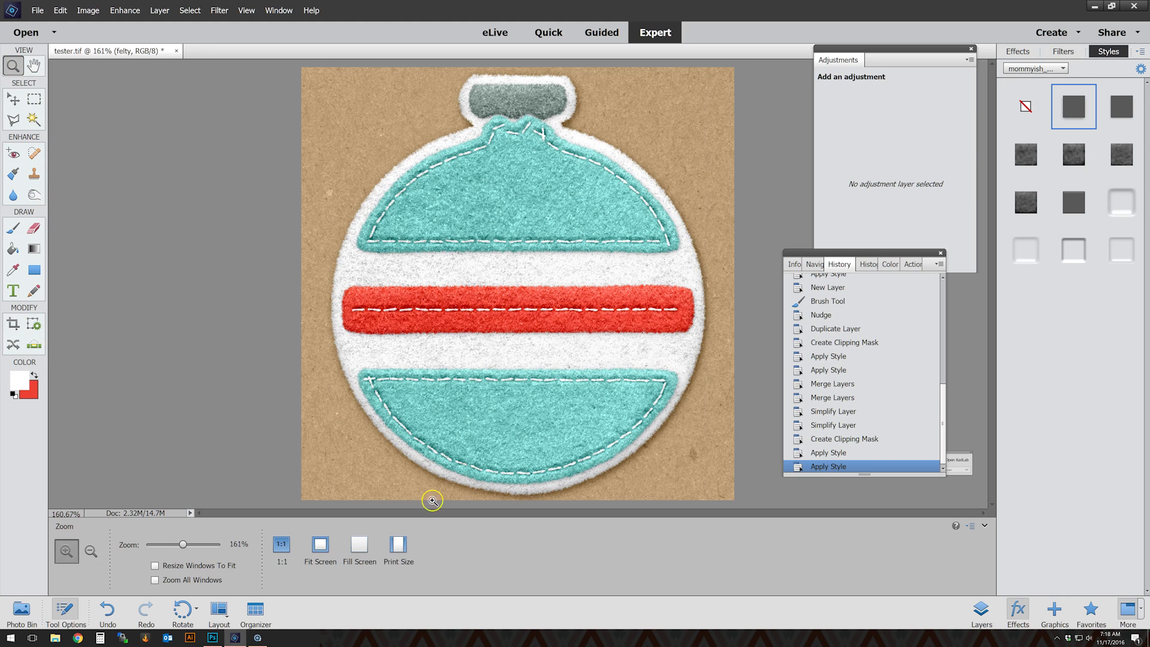
pyautogui.click(280, 545)
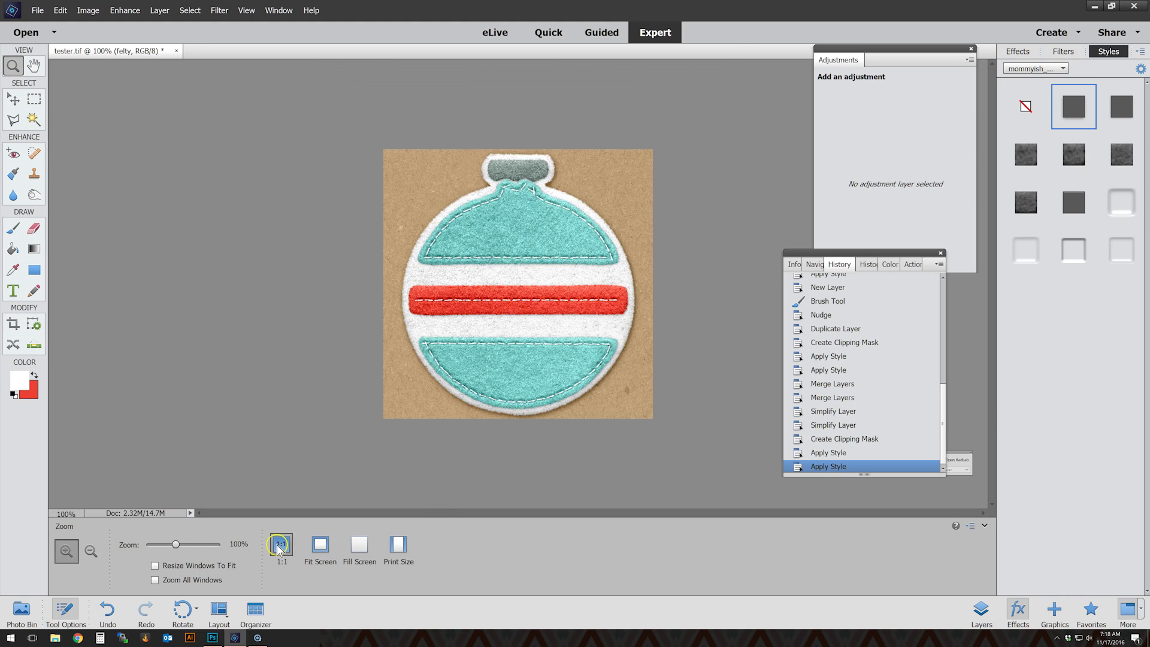
pyautogui.click(231, 213)
pyautogui.click(231, 214)
# - Step the document history back to the last Apply Style state before the layers were merged
pyautogui.click(849, 385)
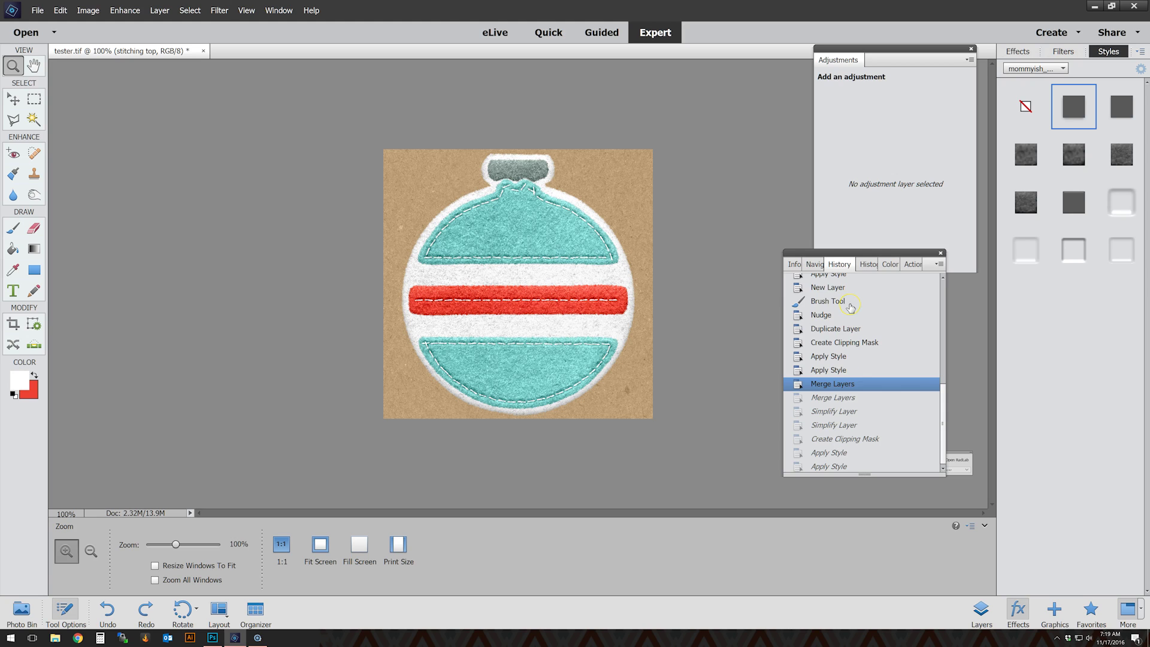
pyautogui.click(850, 305)
pyautogui.click(852, 328)
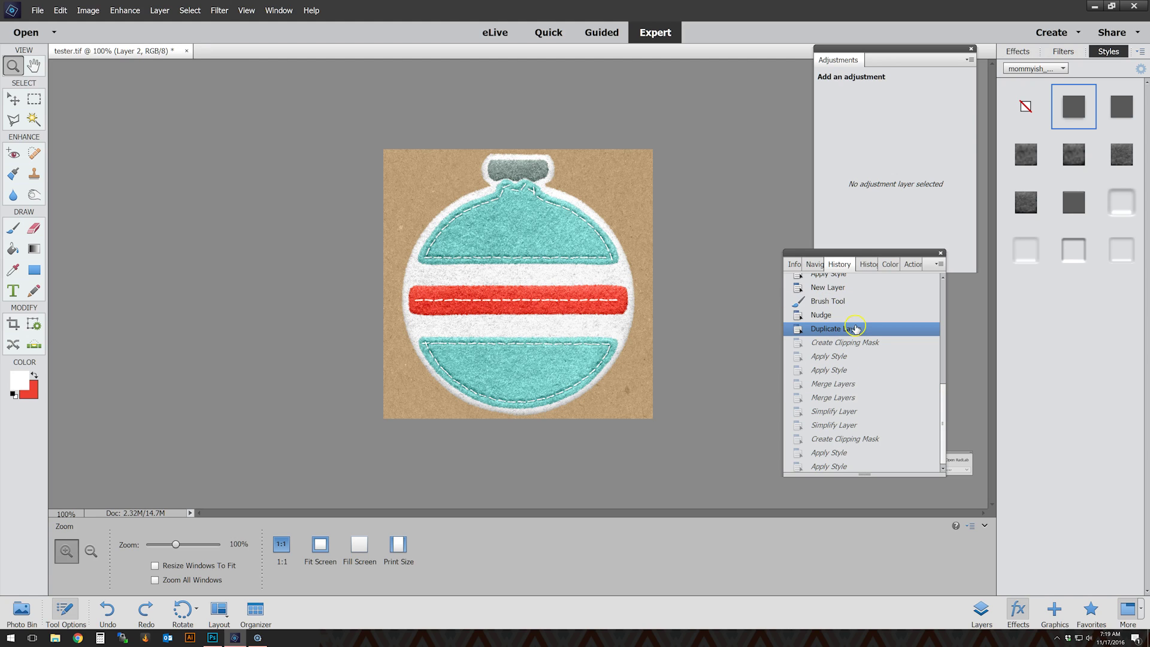
pyautogui.click(859, 344)
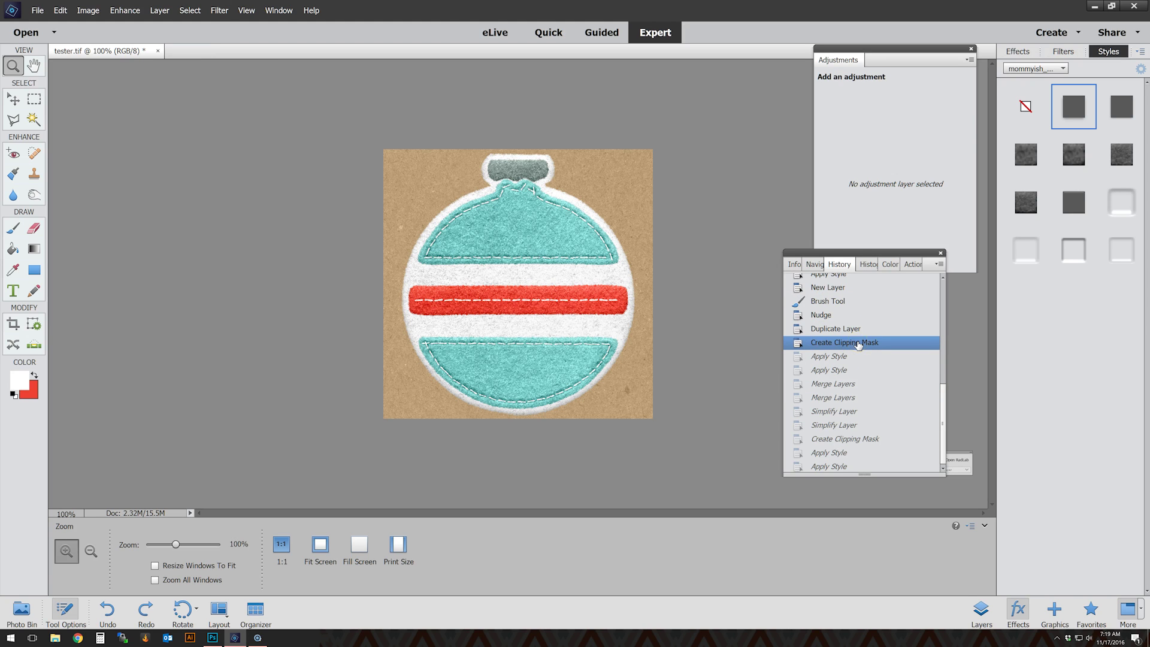
pyautogui.click(854, 372)
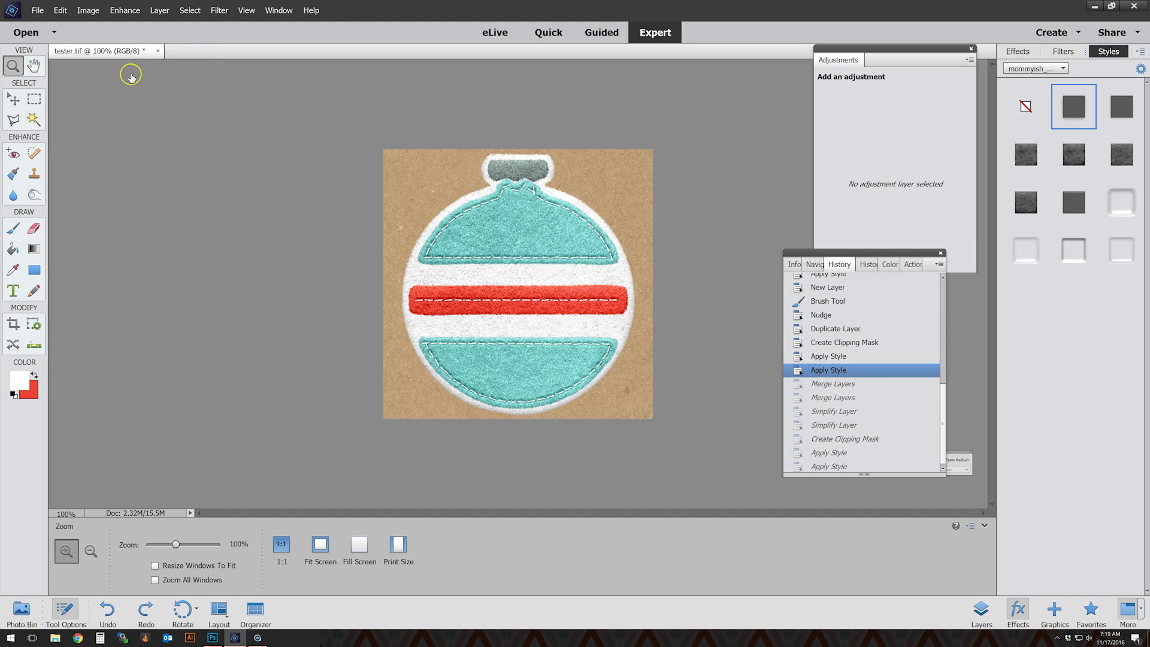
# - Set the bevel size of the red band's felty layer style to 18 px
pyautogui.click(11, 105)
pyautogui.click(461, 290)
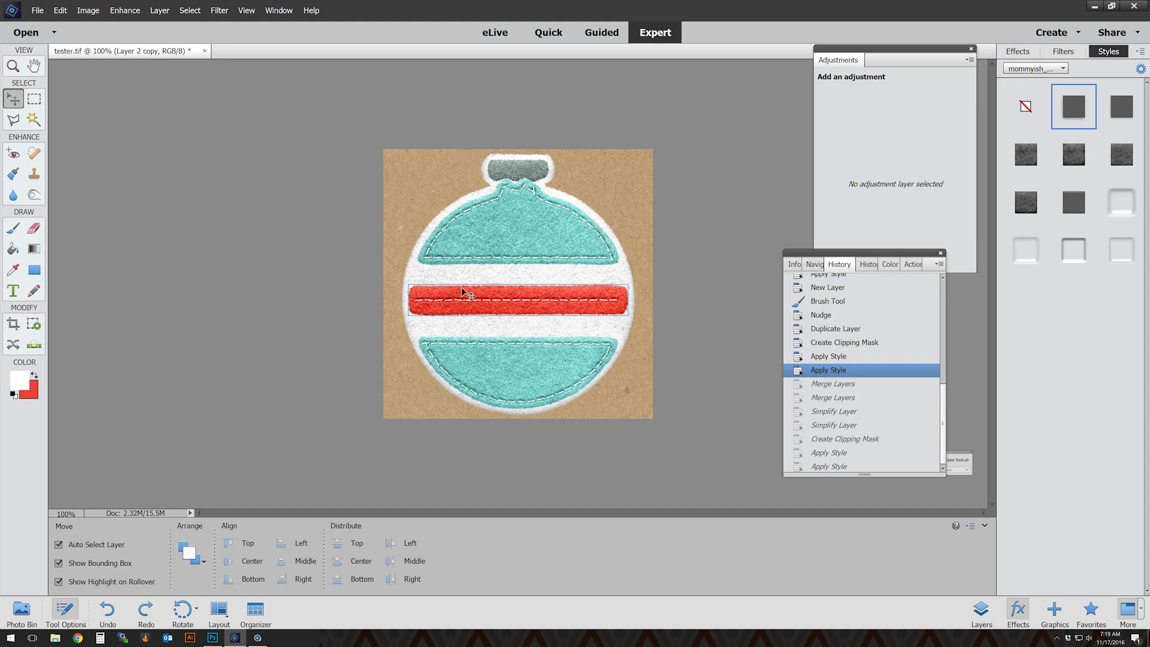
pyautogui.click(980, 609)
pyautogui.doubleClick(1132, 281)
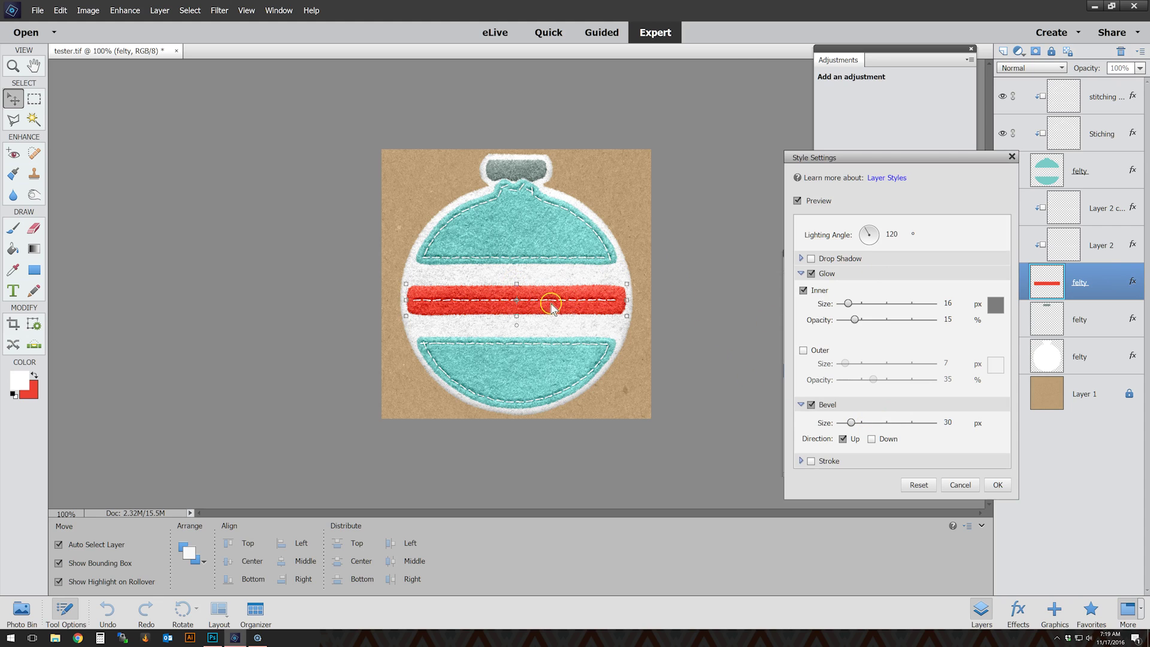
pyautogui.moveTo(852, 424); pyautogui.dragTo(851, 429)
pyautogui.click(944, 486)
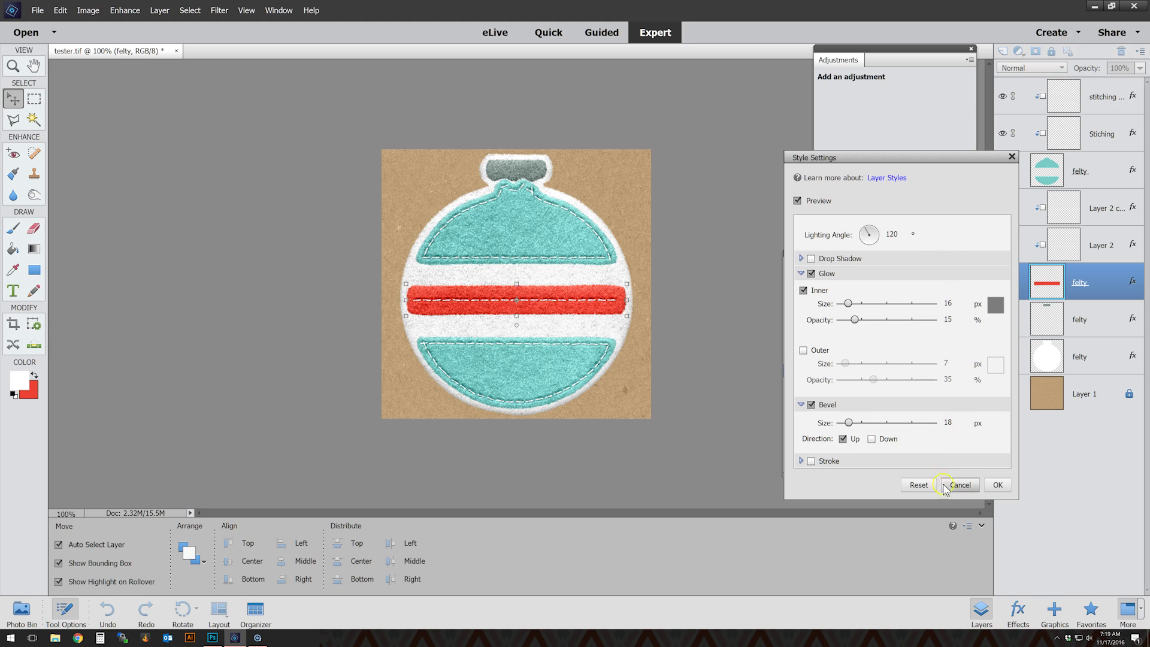
pyautogui.click(996, 485)
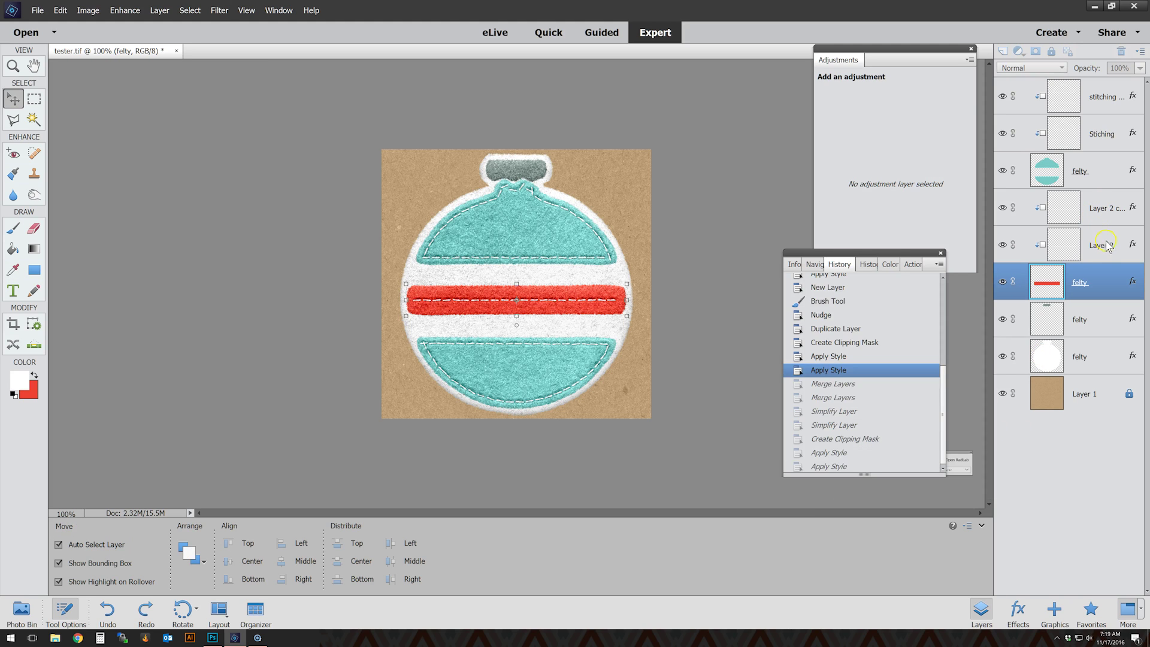
# - Adjust the size of the downward bevel in Layer 2's stitch indentation style
pyautogui.doubleClick(1133, 245)
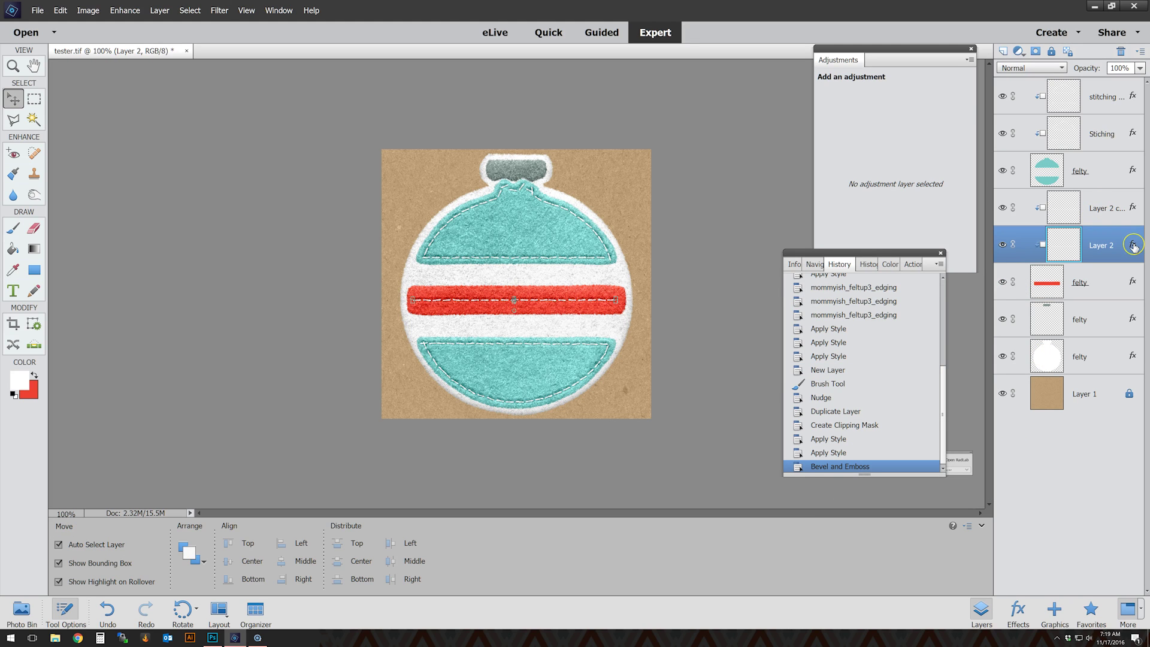
pyautogui.click(849, 306)
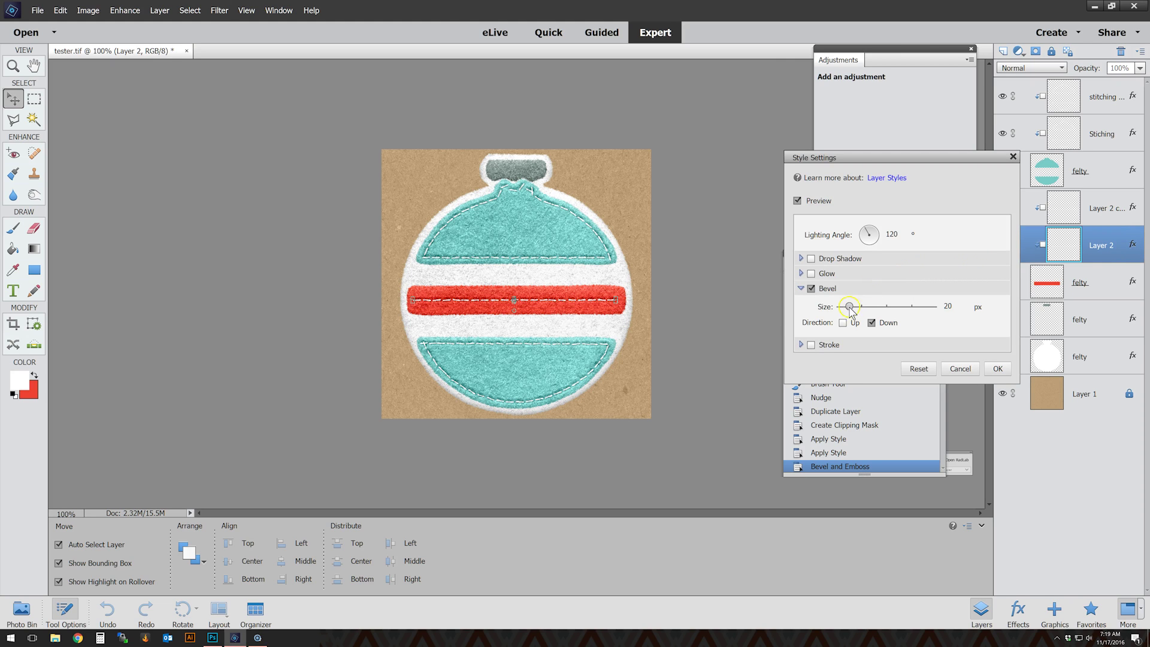
pyautogui.moveTo(848, 307); pyautogui.dragTo(853, 312)
pyautogui.click(997, 368)
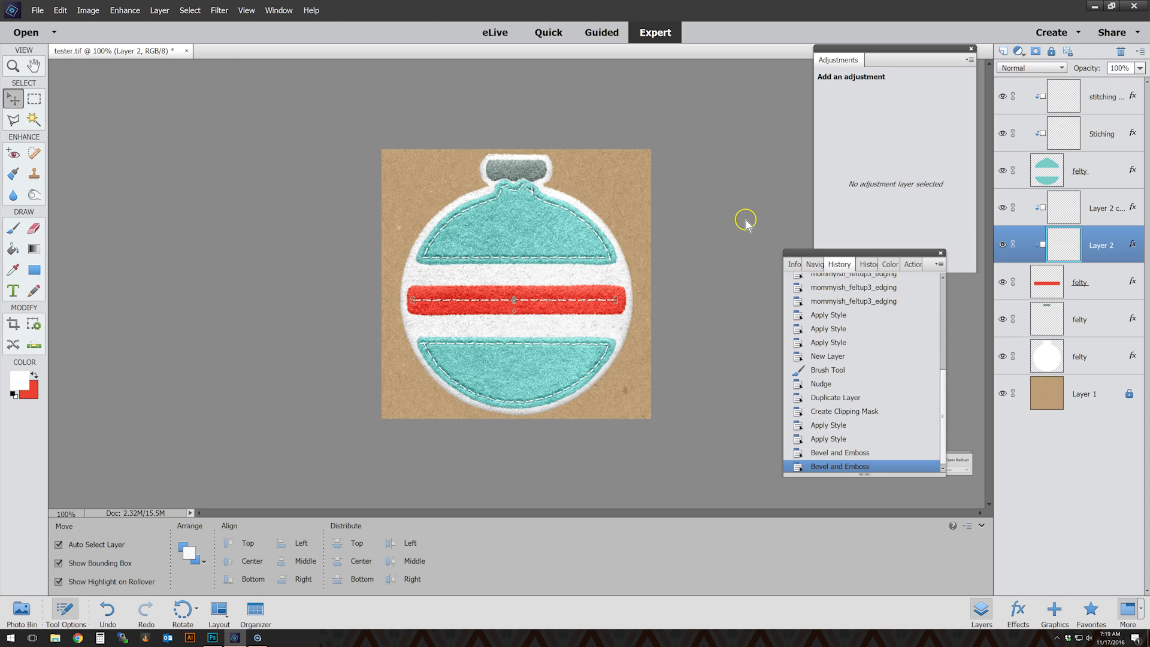